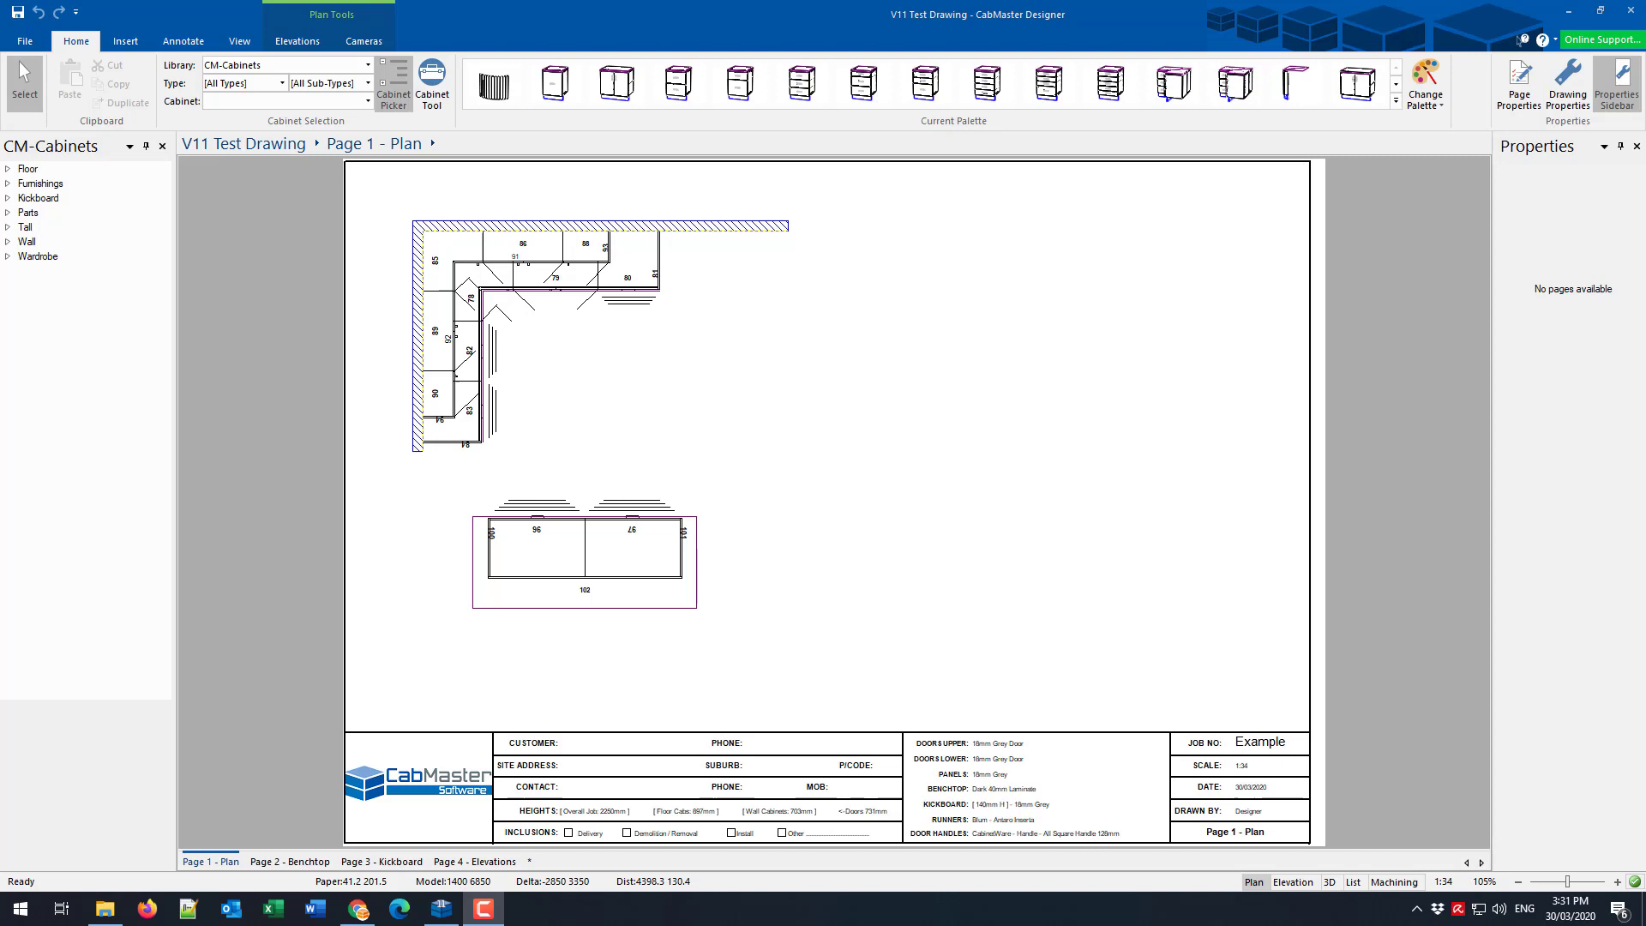
Draw Manual Elevation 1 across cabinet 80 and start placing its 897 × 560 elevation picture.
left_click(297, 41)
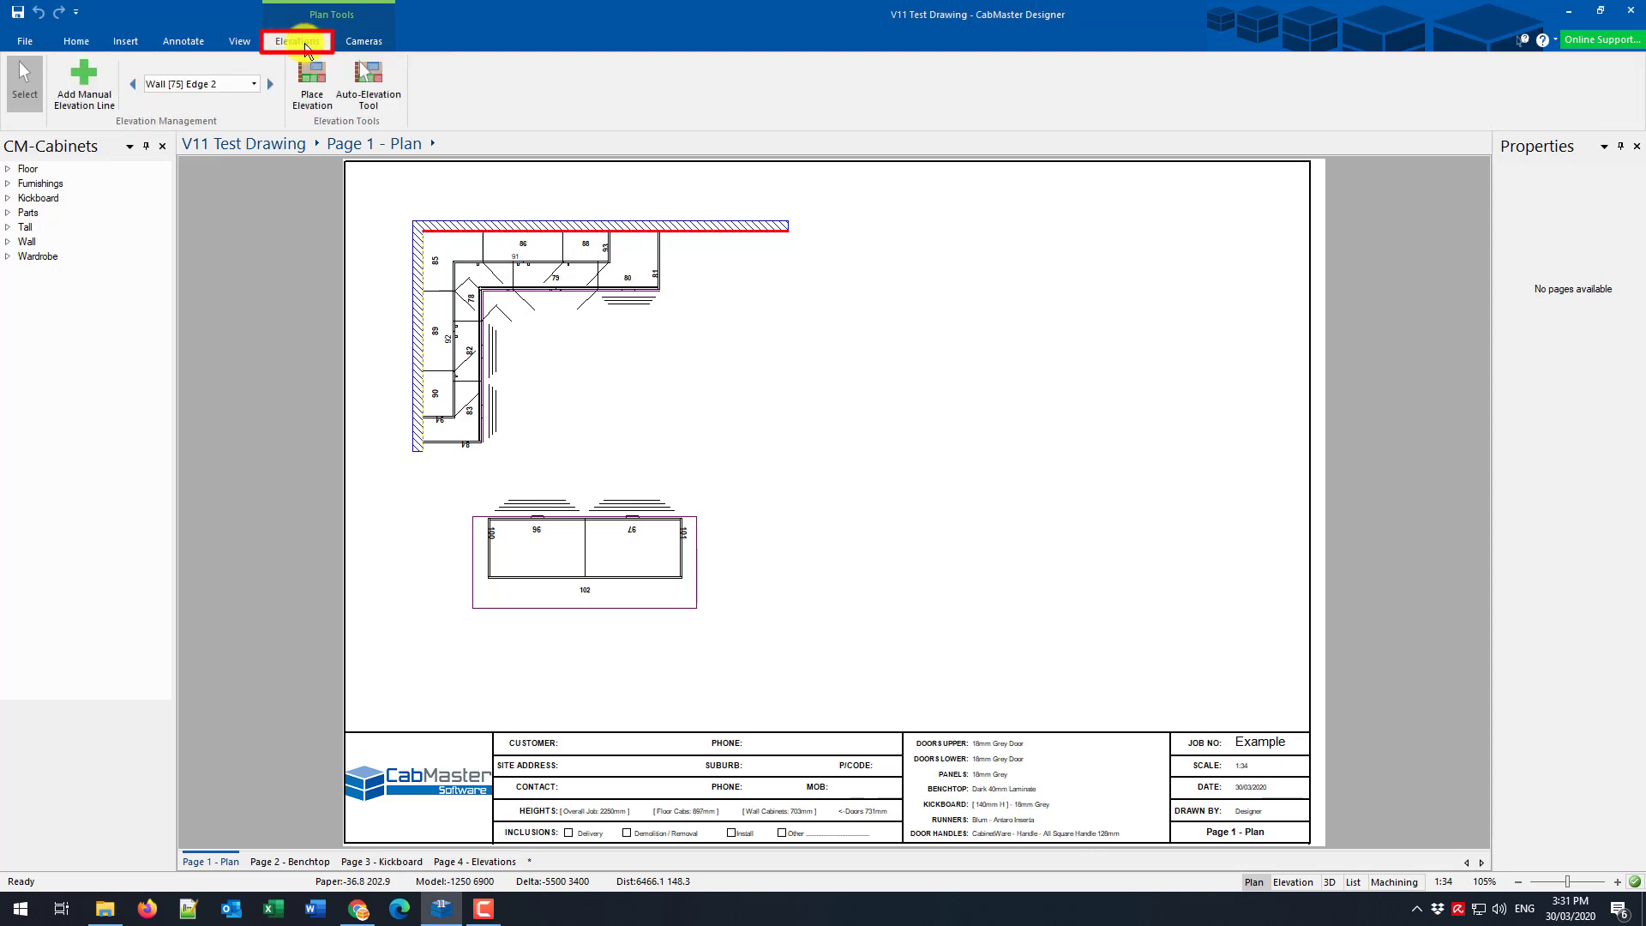
left_click(84, 83)
left_click_drag(645, 312, 641, 250)
left_click(312, 77)
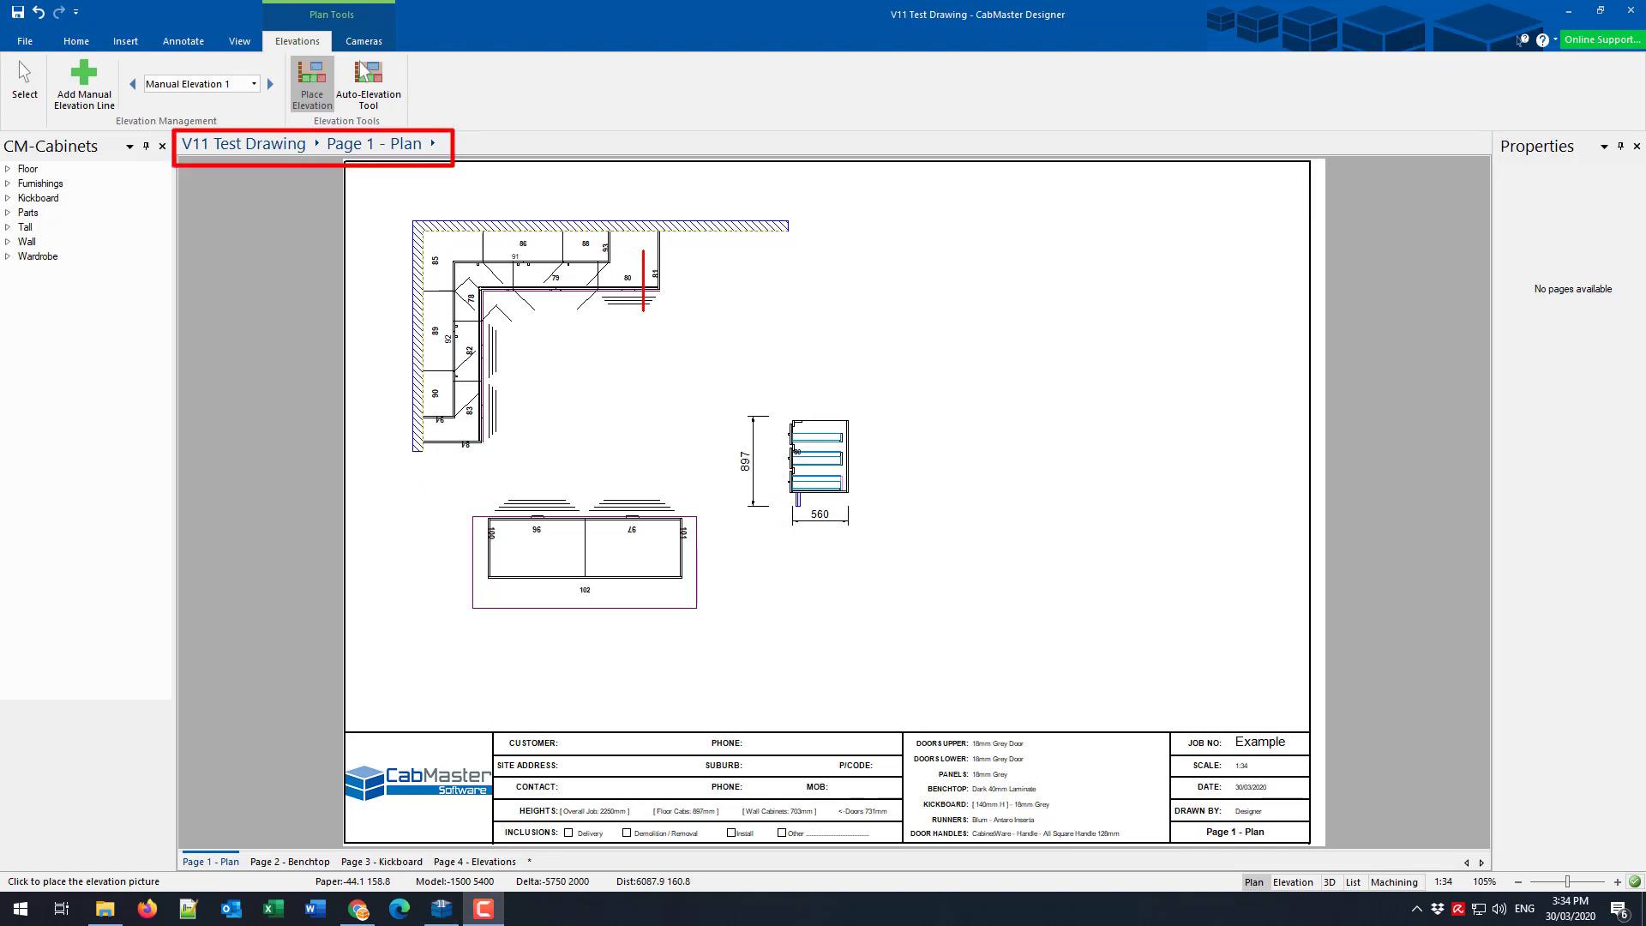
Switch to the Manual Elevation 1 view and zoom in on the drawer cabinet.
left_click(433, 144)
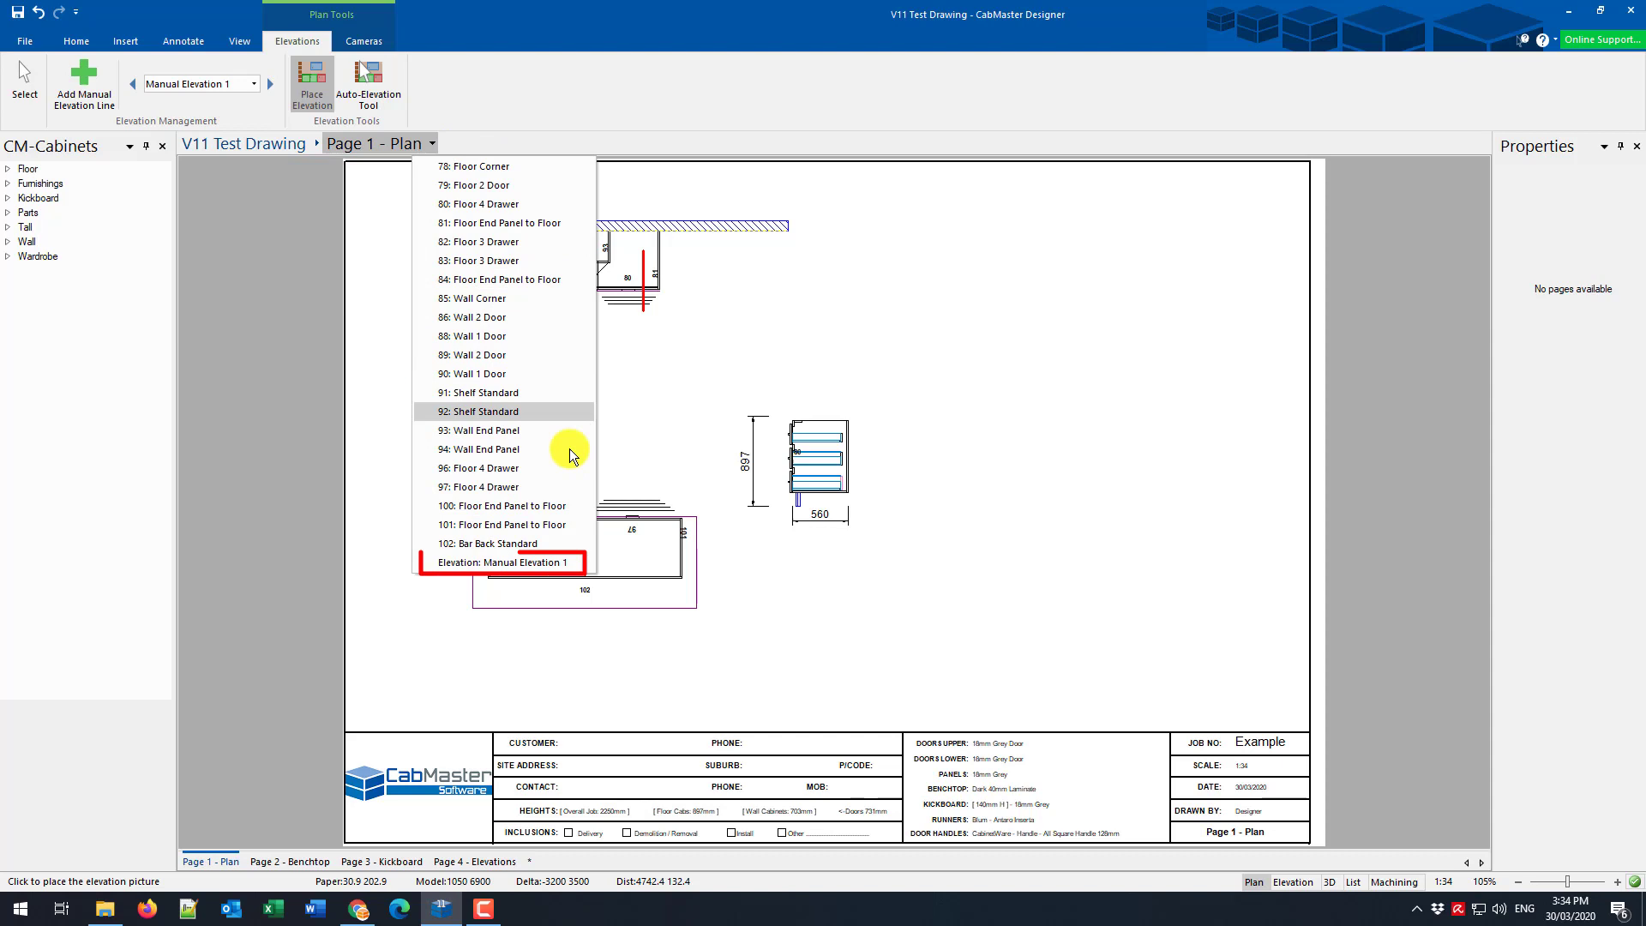
left_click(563, 563)
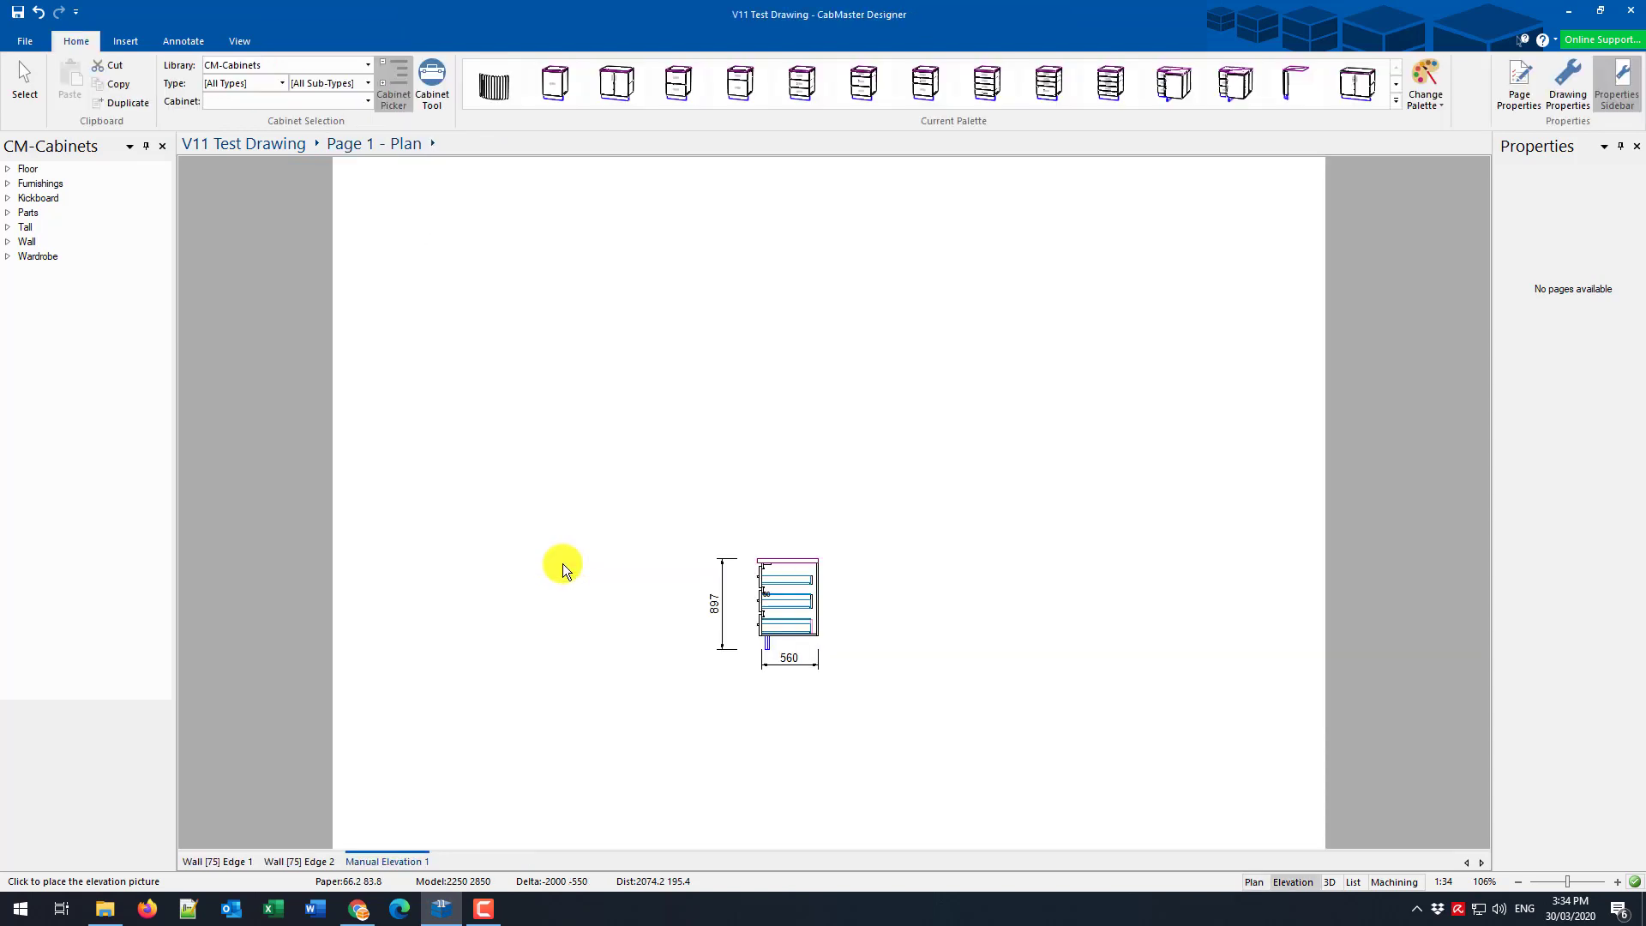
scroll(762, 578, "up", 8)
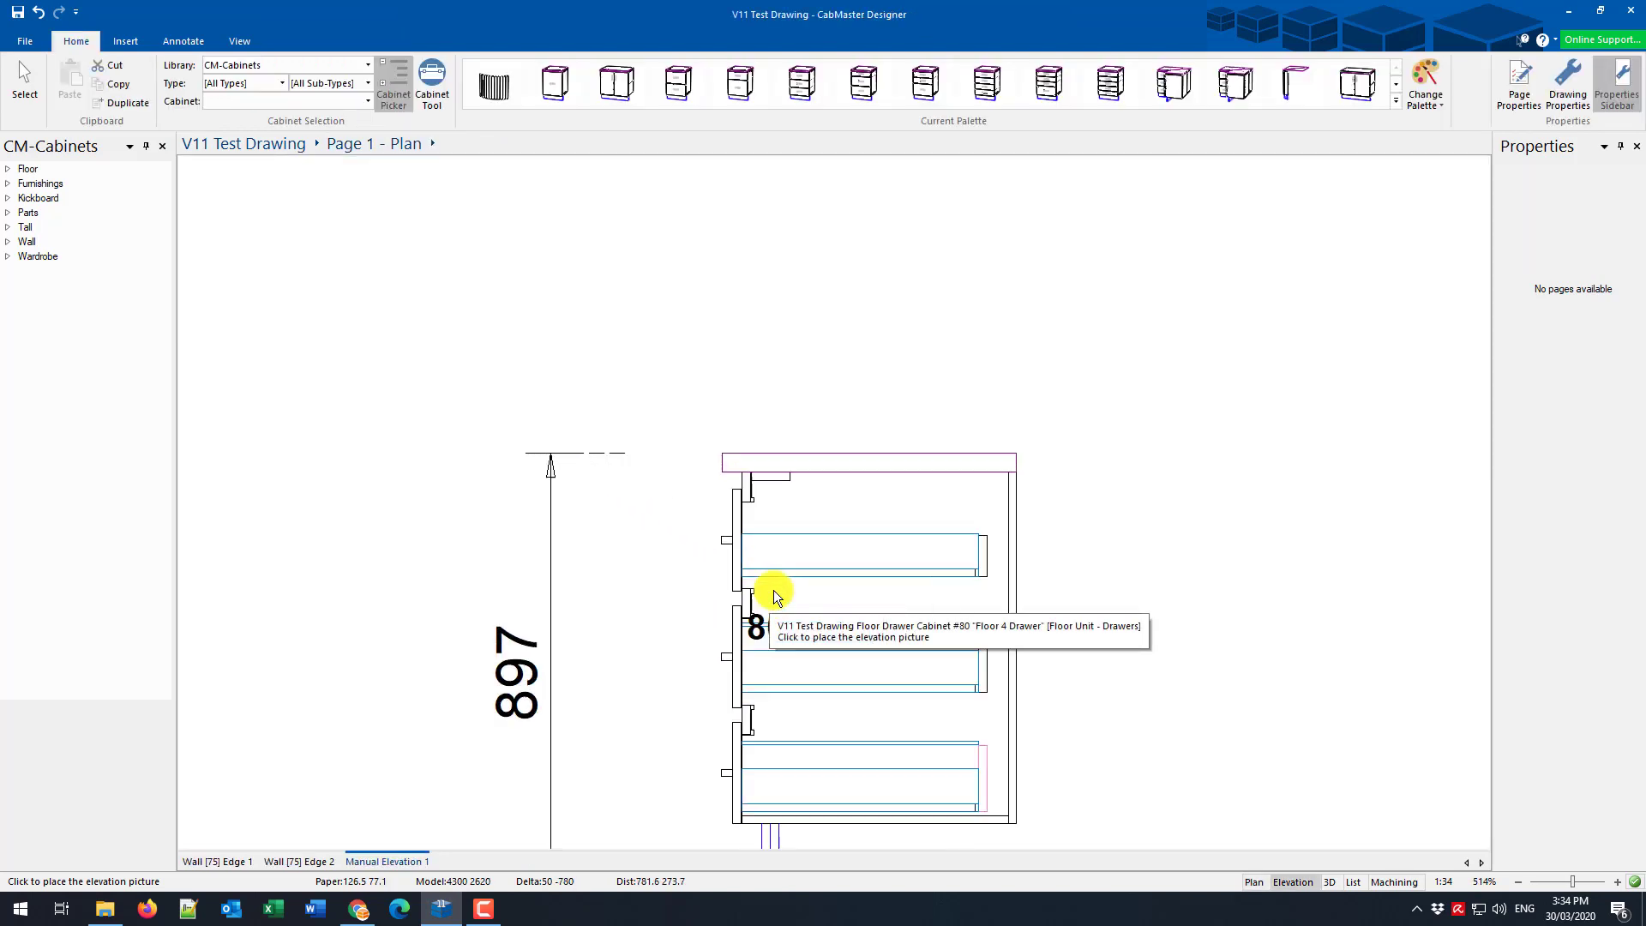
scroll(773, 590, "up", 4)
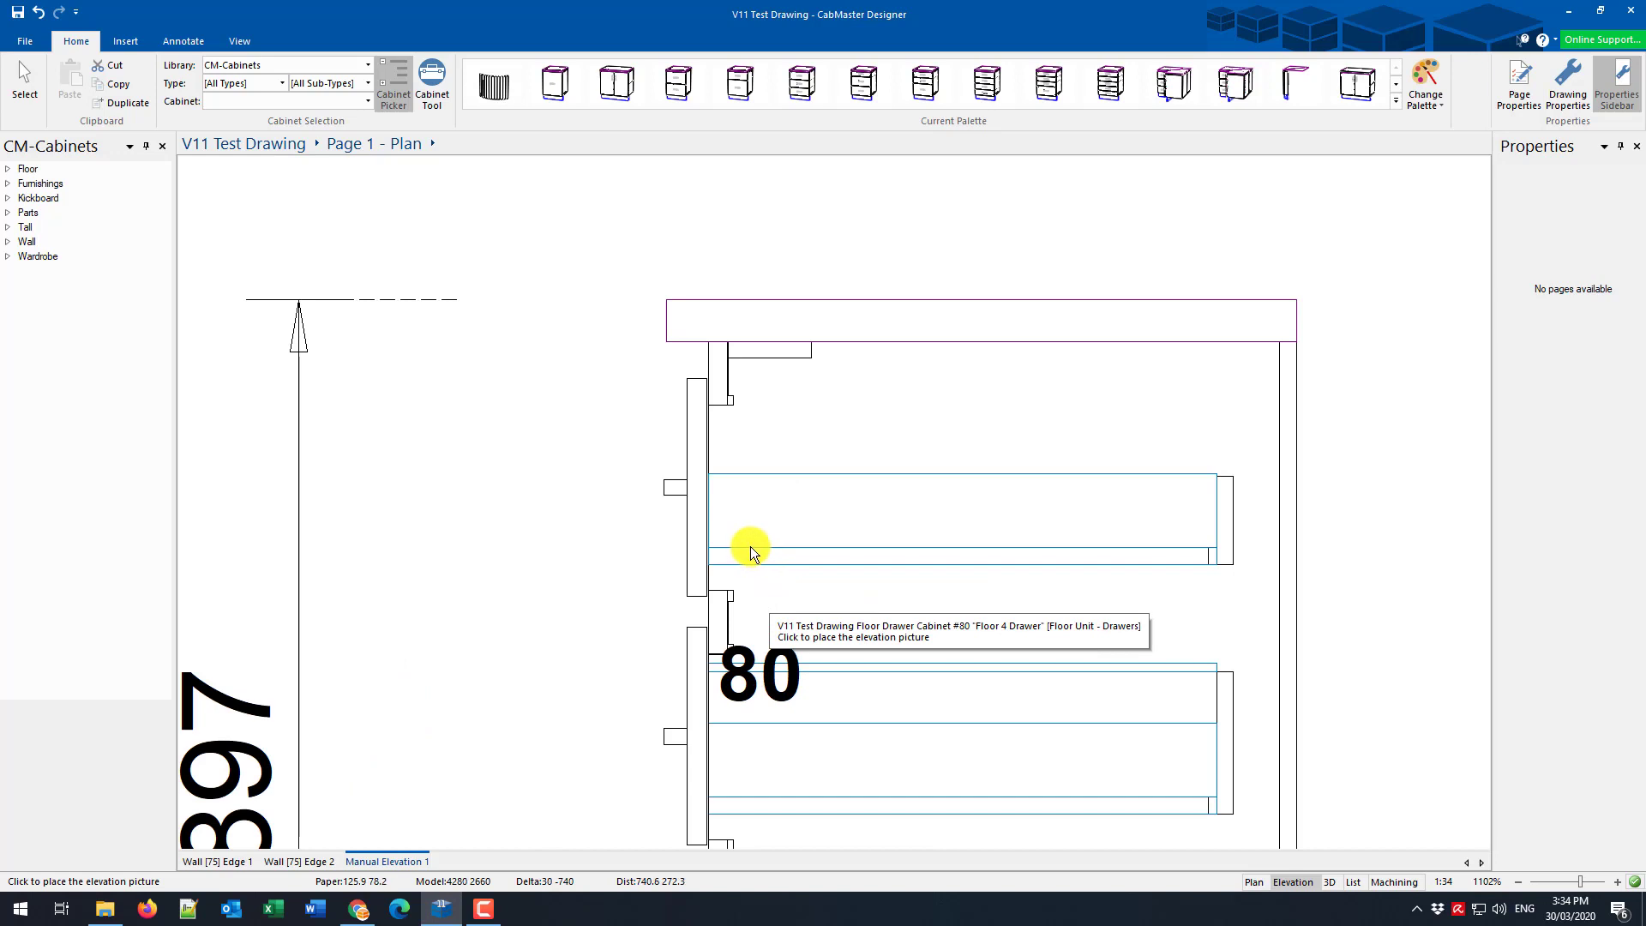
Set snapping Handles to Shadow on the View tab.
left_click(245, 41)
left_click(900, 97)
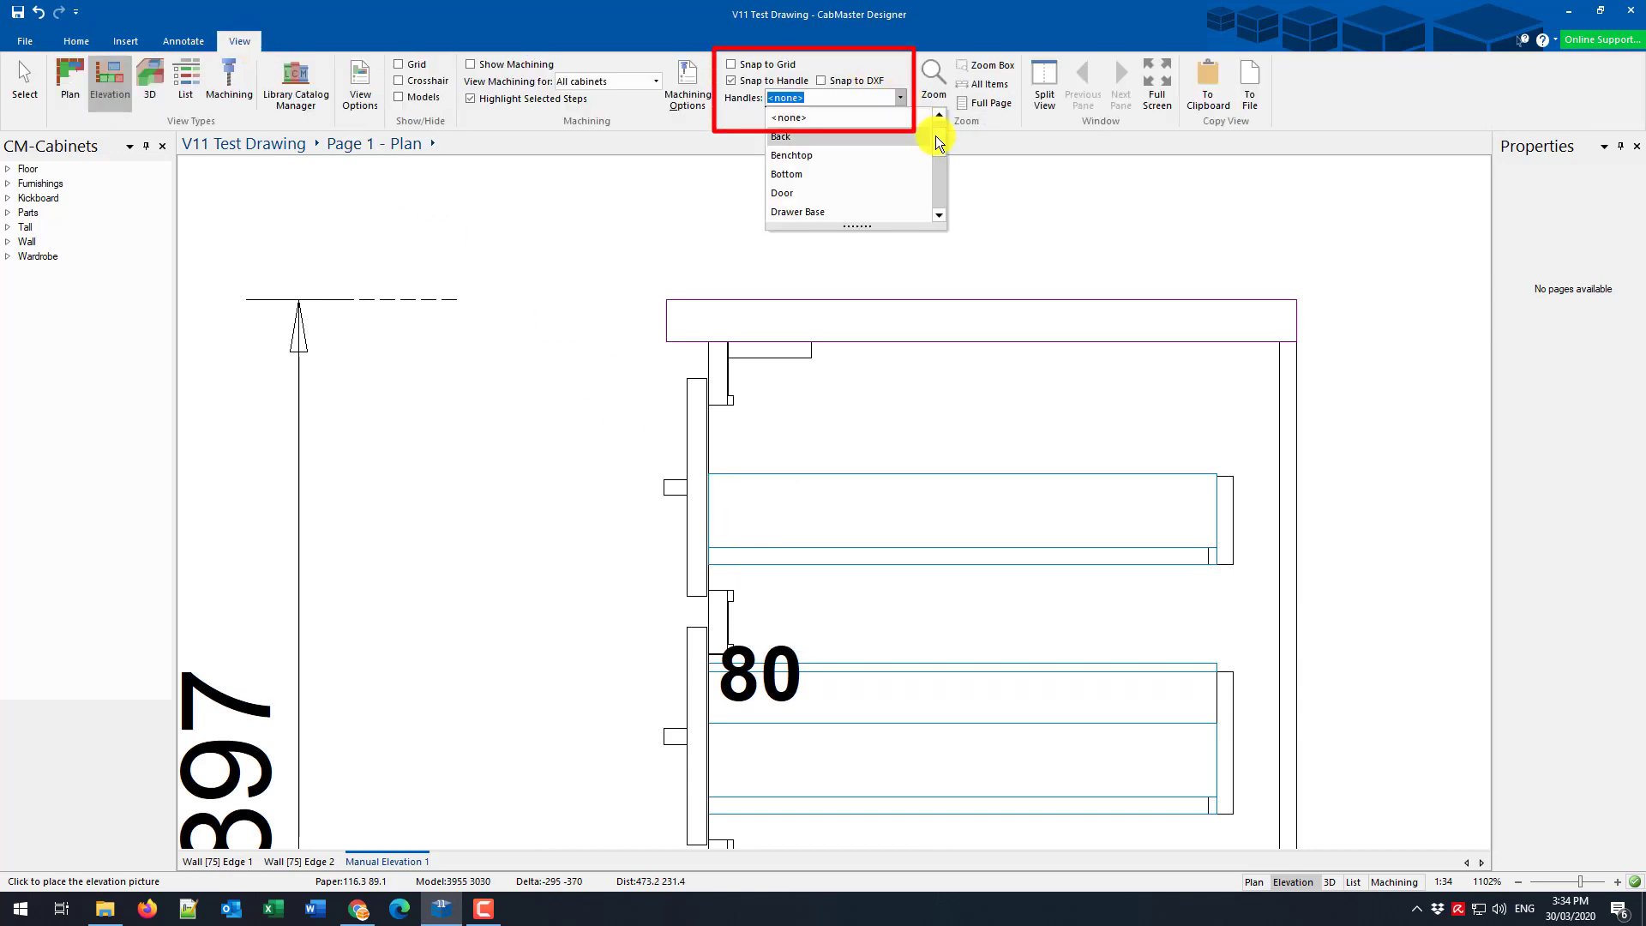
left_click_drag(938, 156, 938, 183)
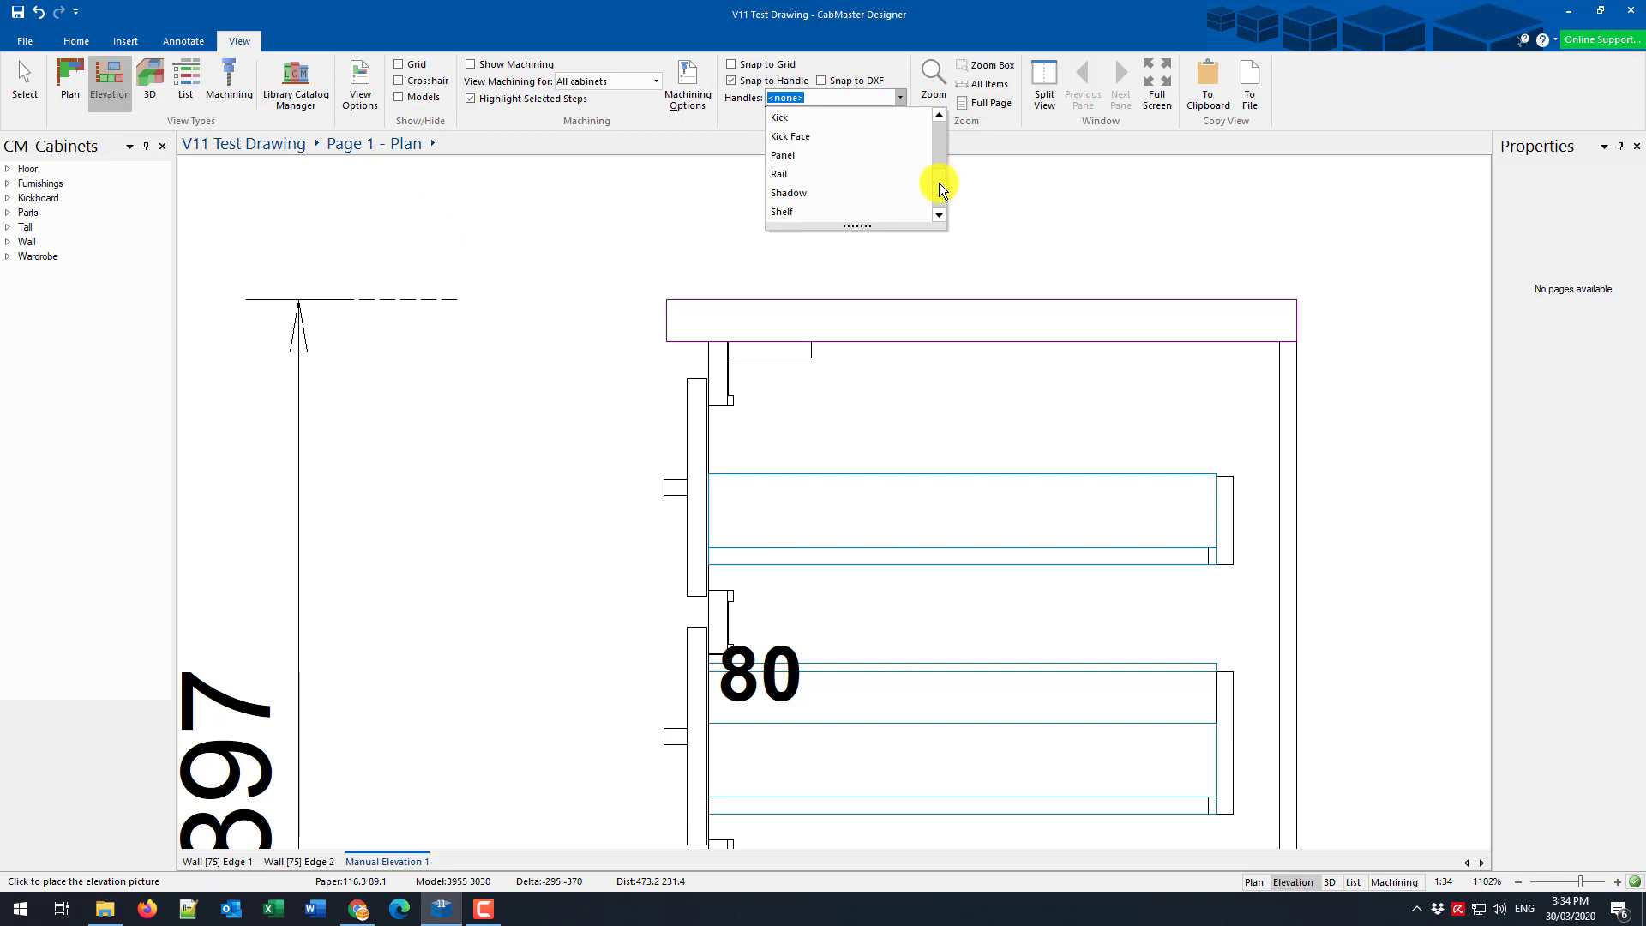
left_click(788, 193)
Dimension the 60 gap at the top of the drawer cabinet.
left_click(183, 41)
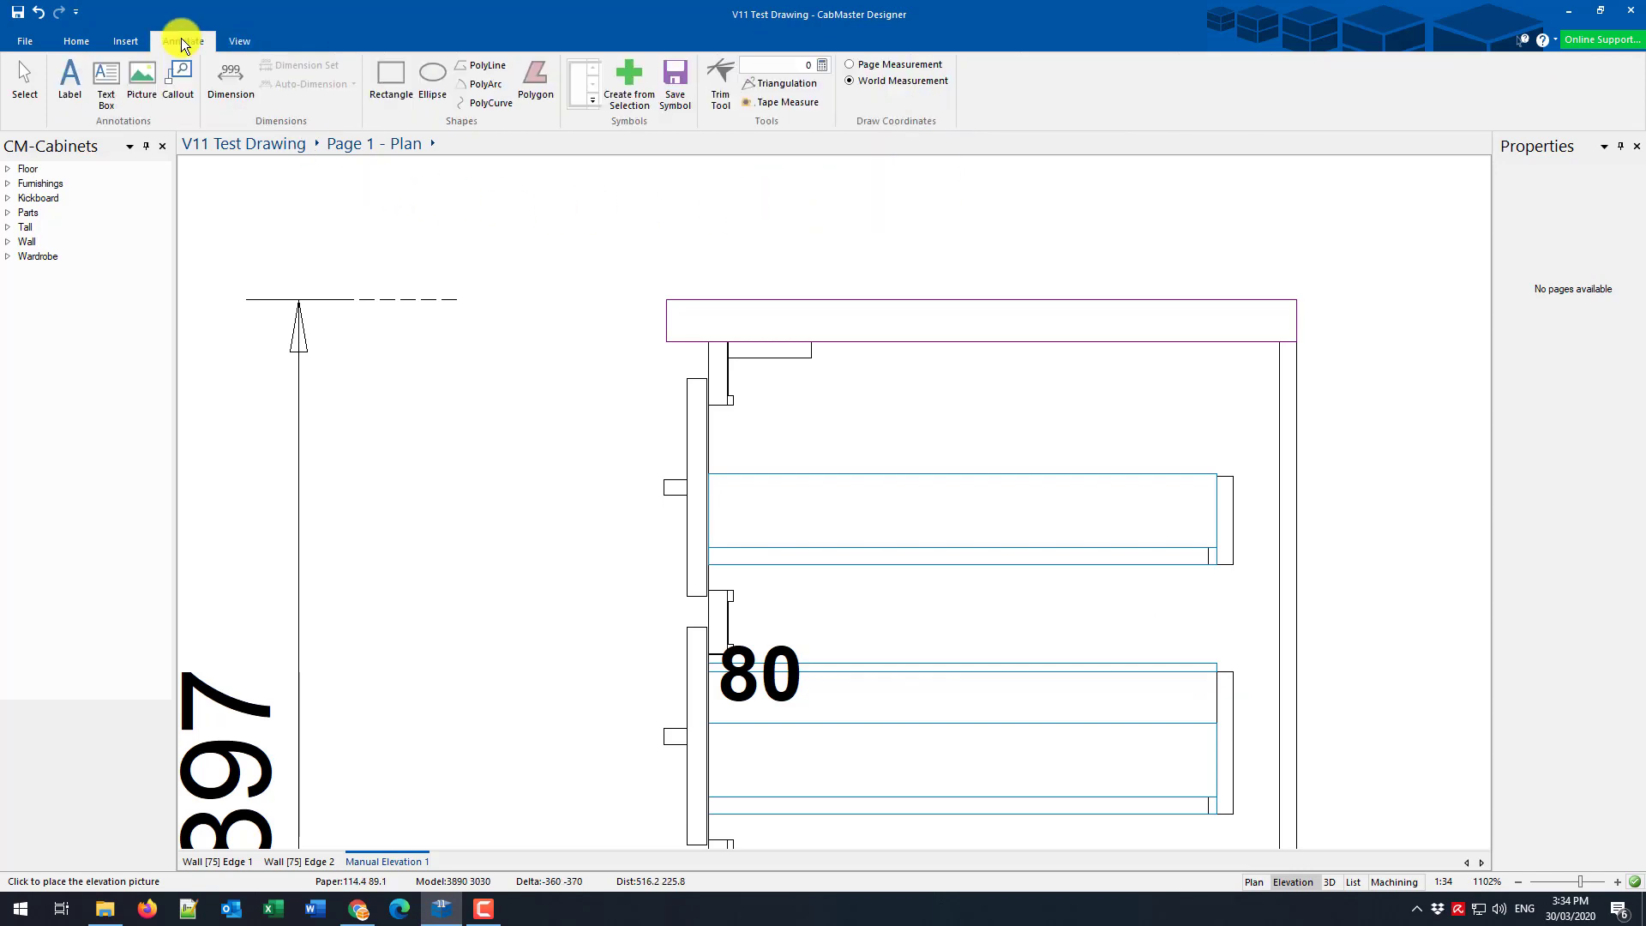
left_click(225, 81)
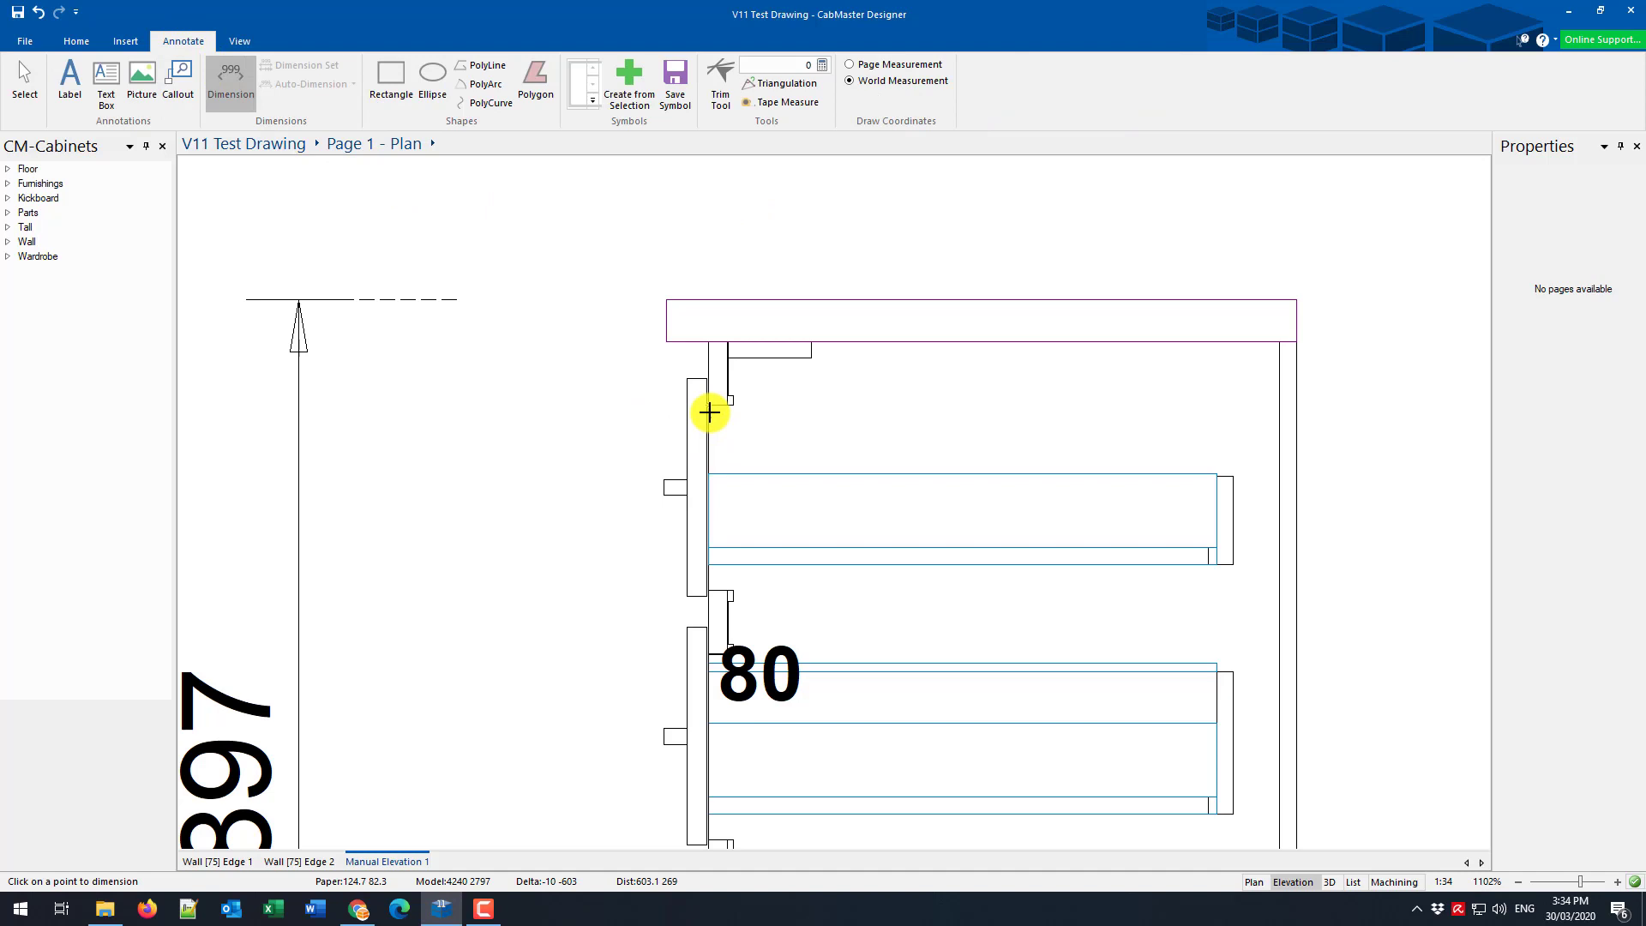
left_click(708, 403)
left_click(691, 359)
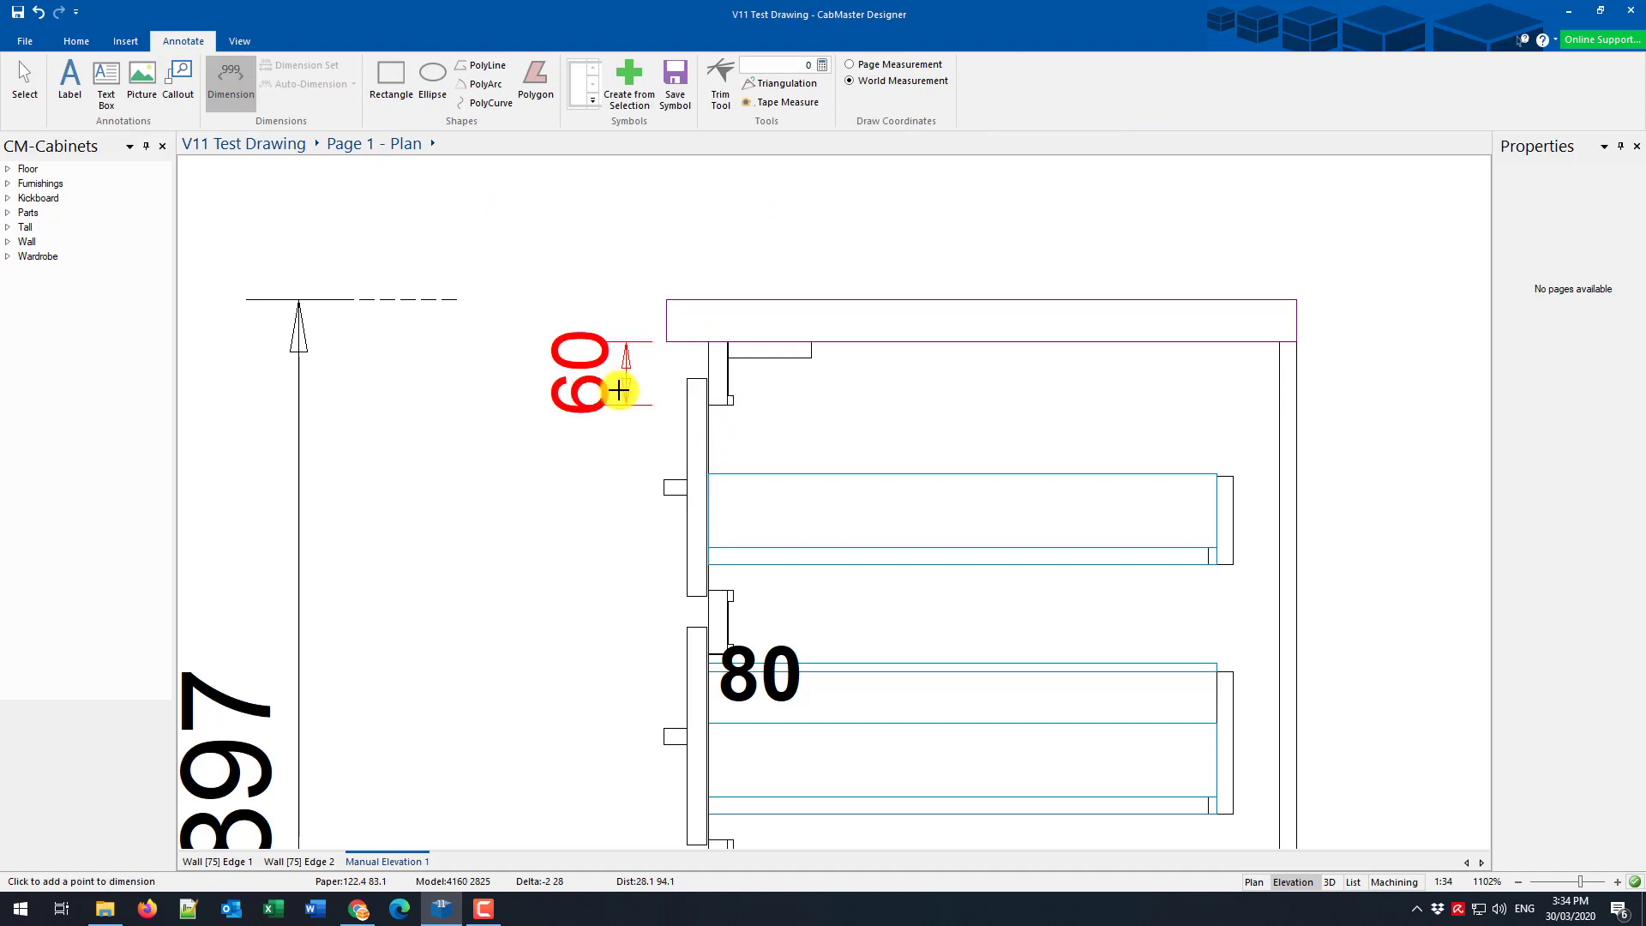
left_click(626, 379)
Set the 60 dimension's label angle to 270°, move the label beside the line, and zoom out.
left_click(25, 79)
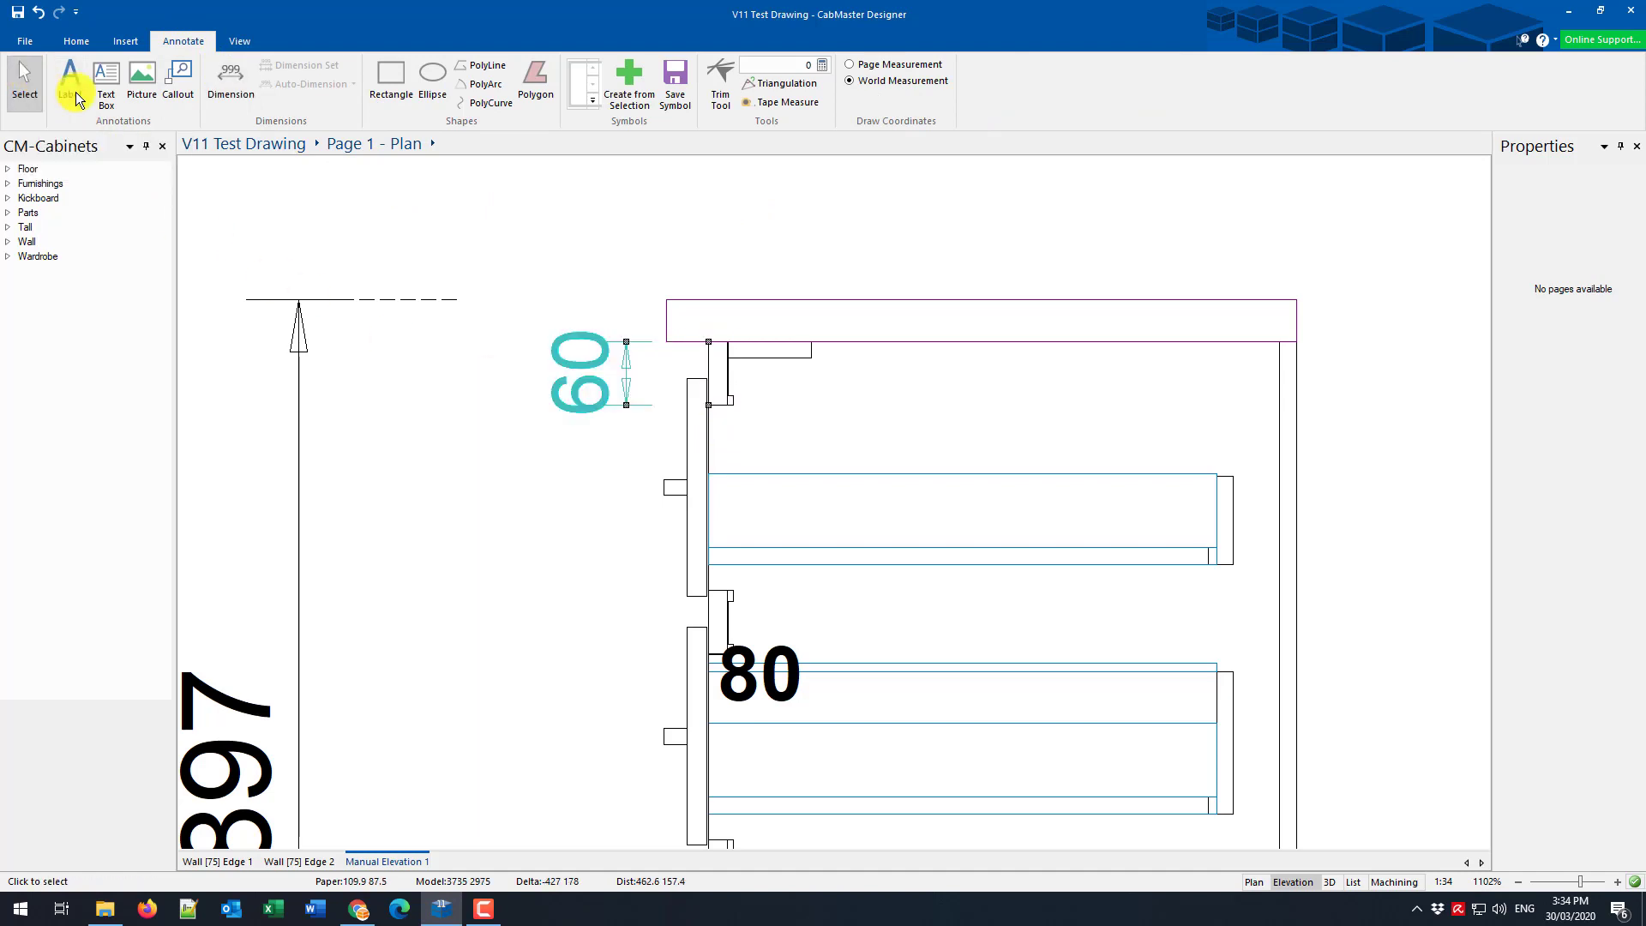
left_click(626, 340)
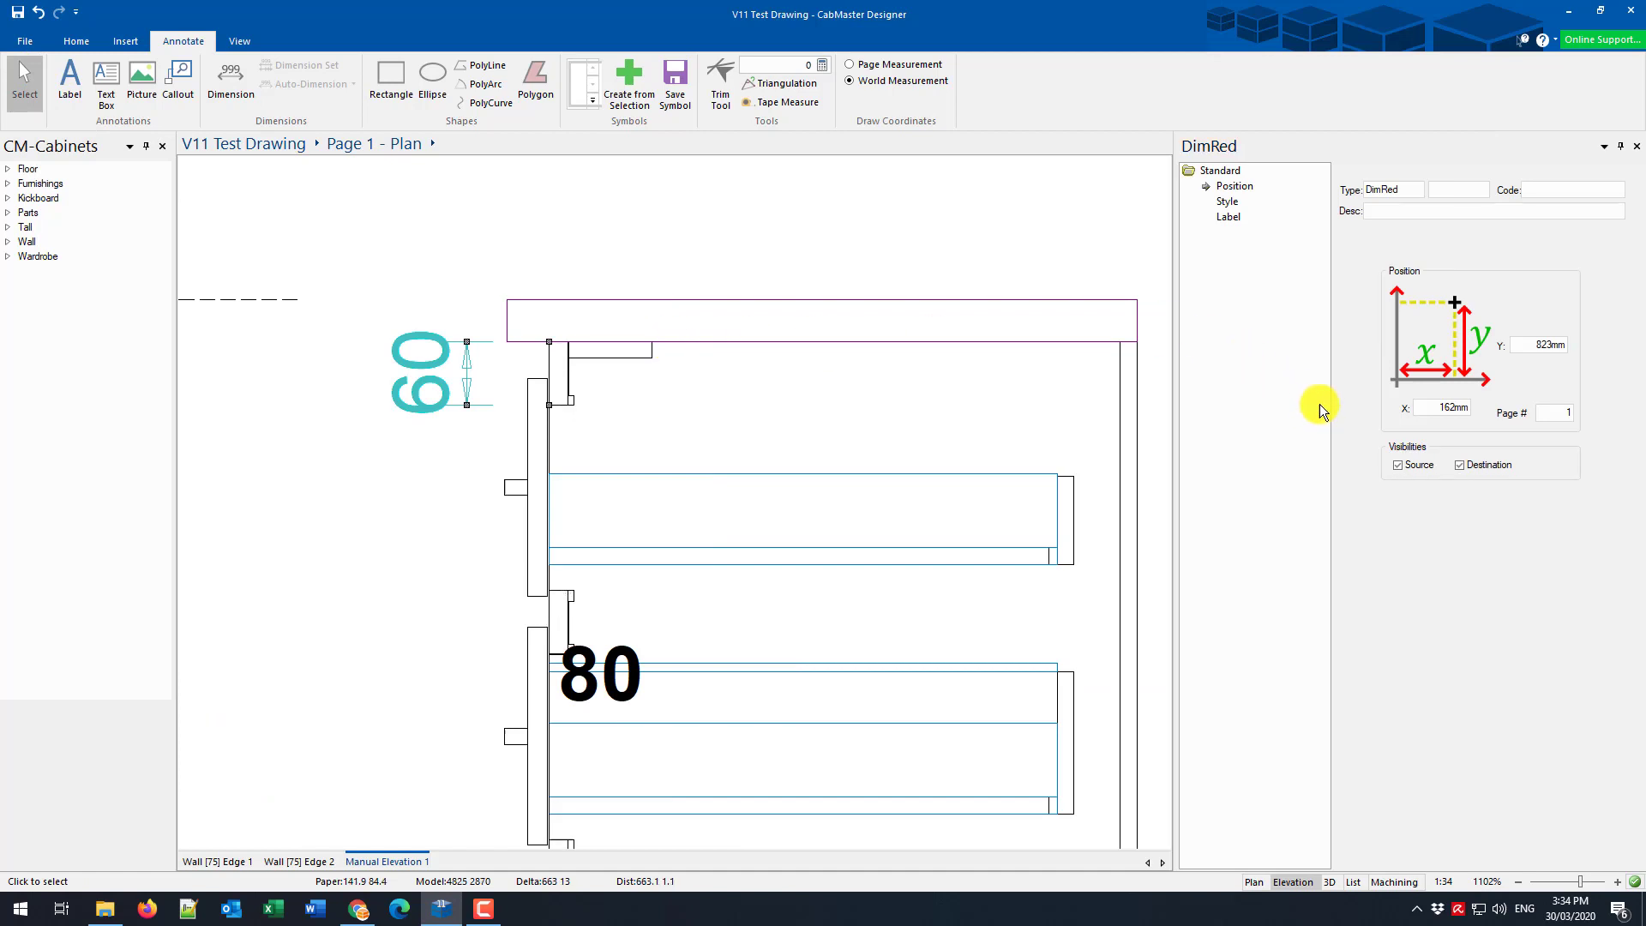
left_click(1229, 217)
double_click(1371, 337)
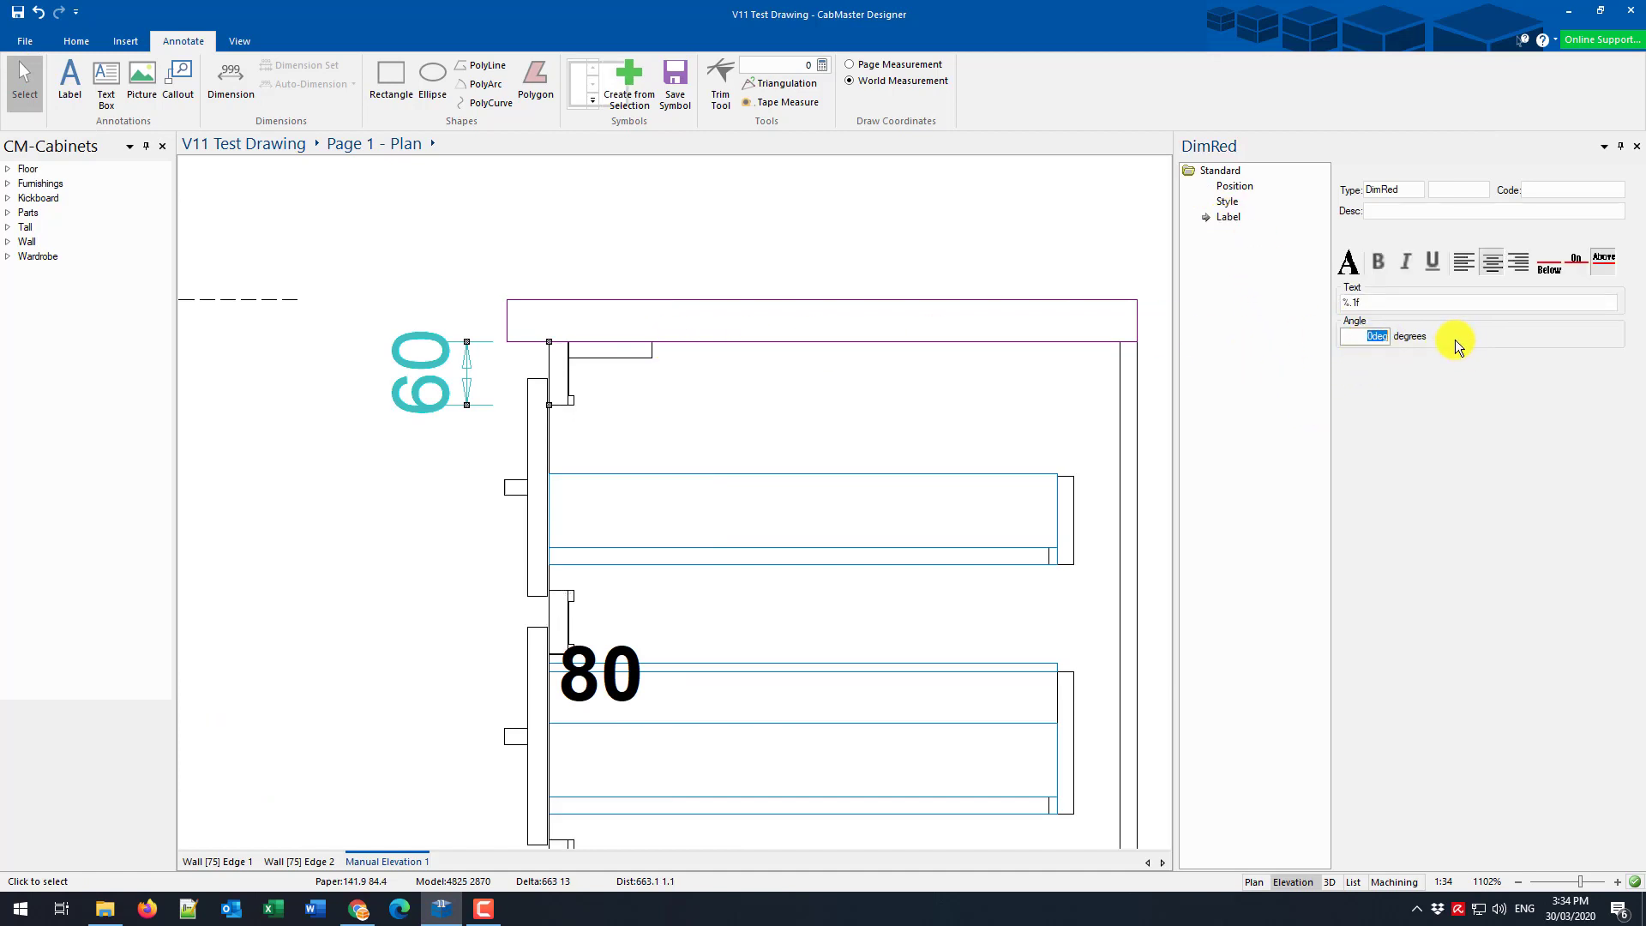
type("270")
key("Return")
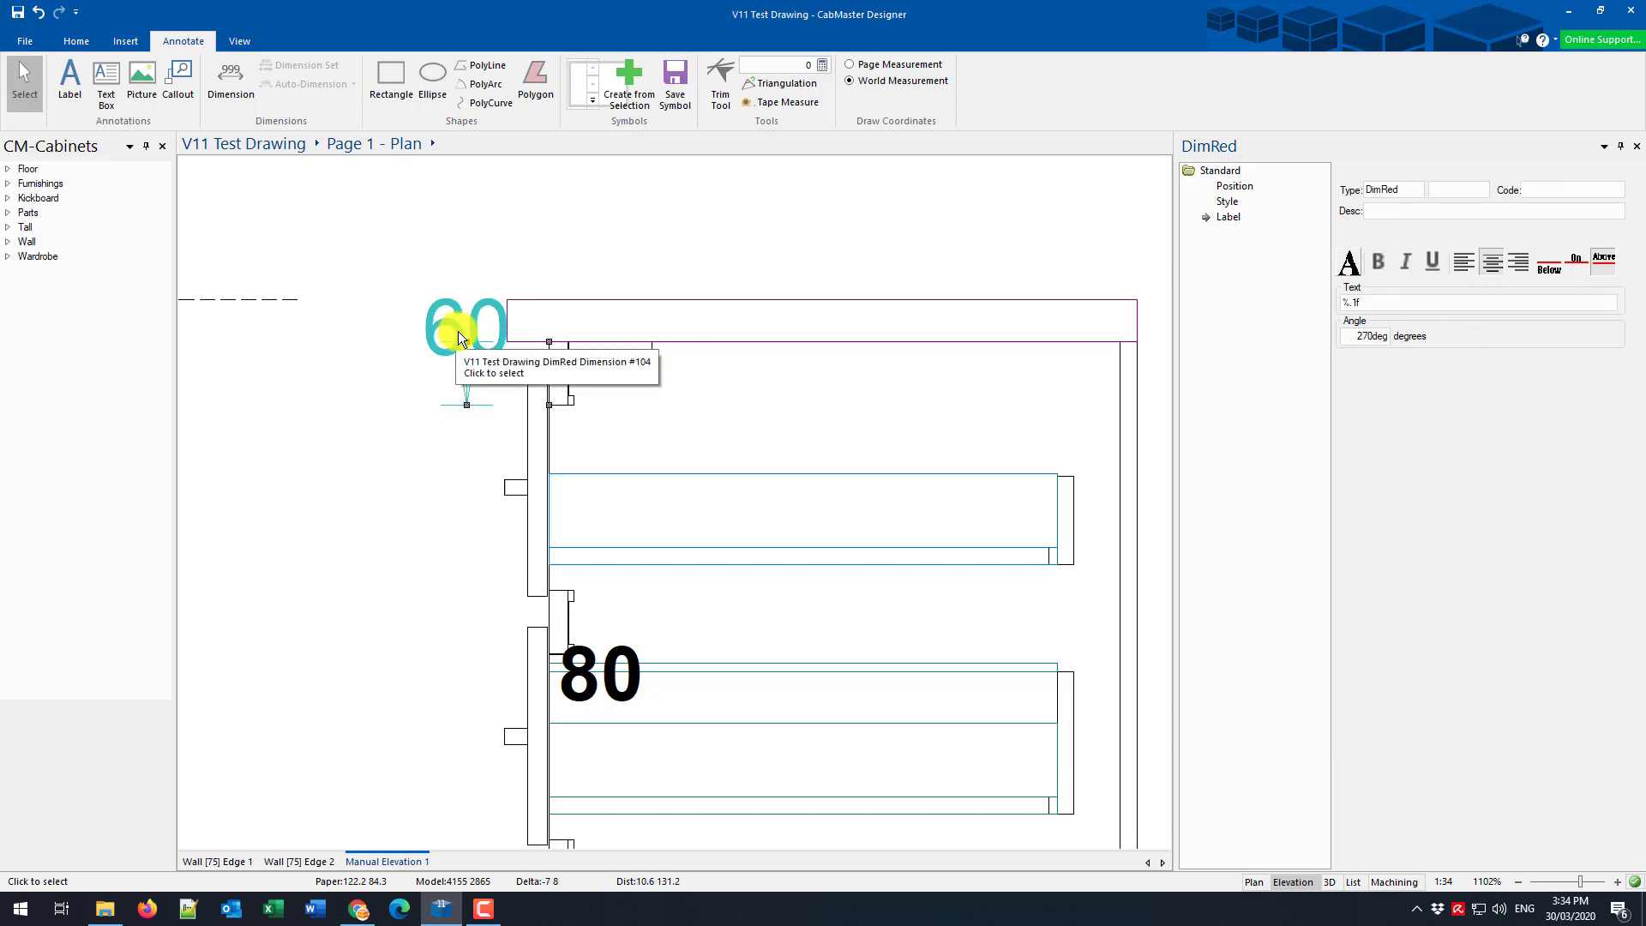
left_click_drag(460, 332, 423, 375)
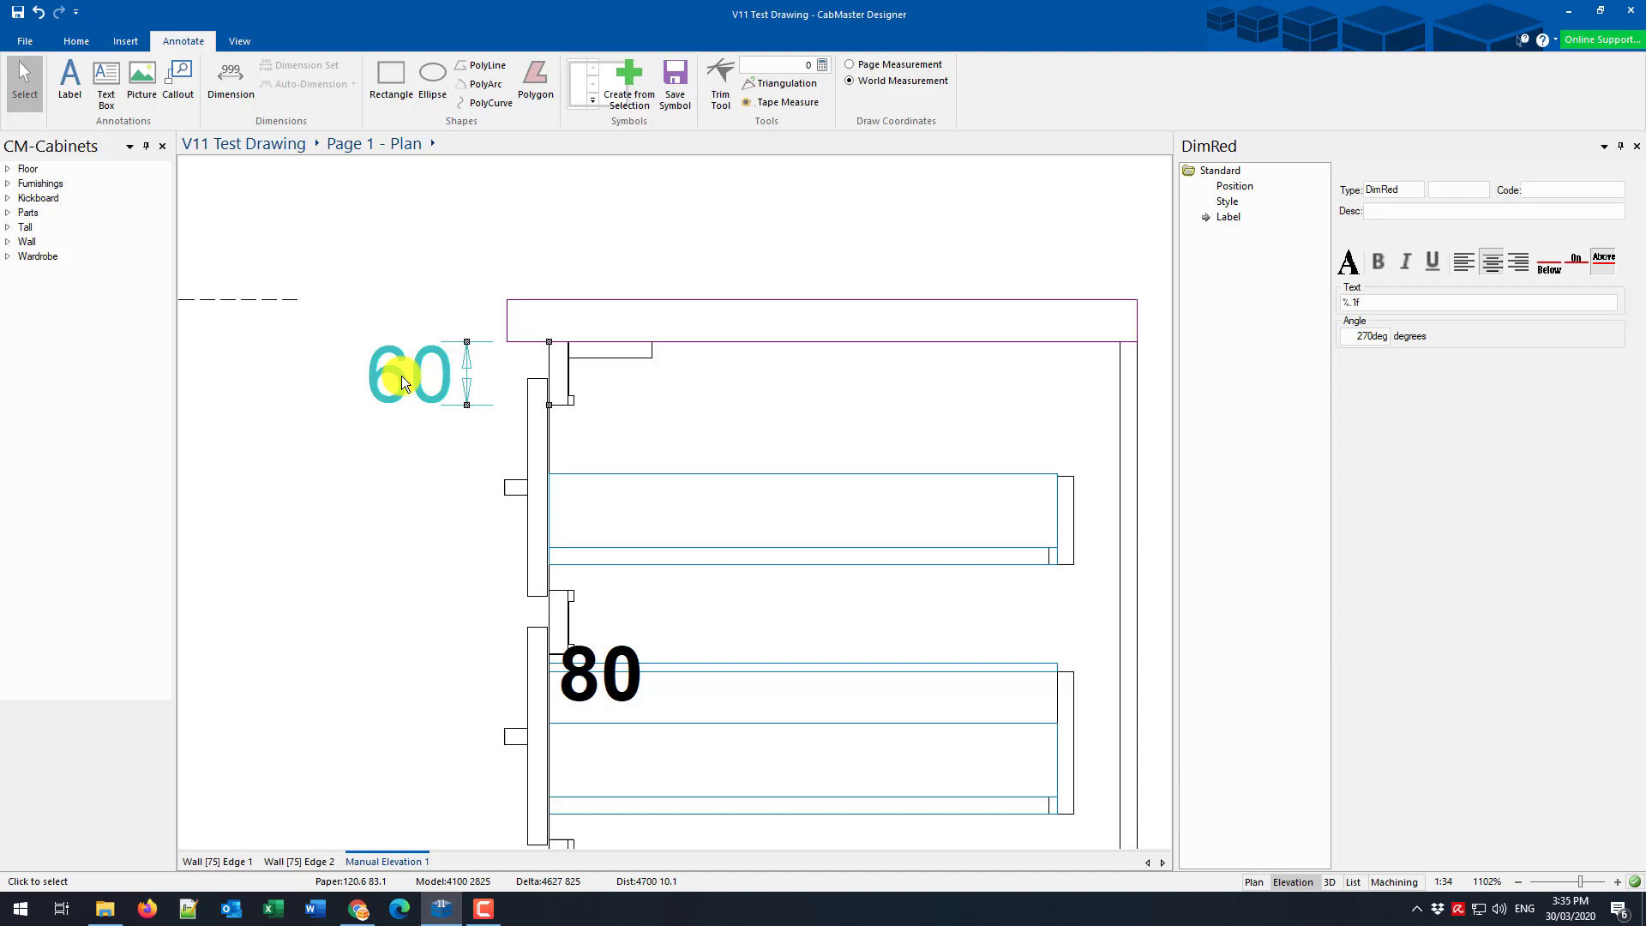
left_click(528, 213)
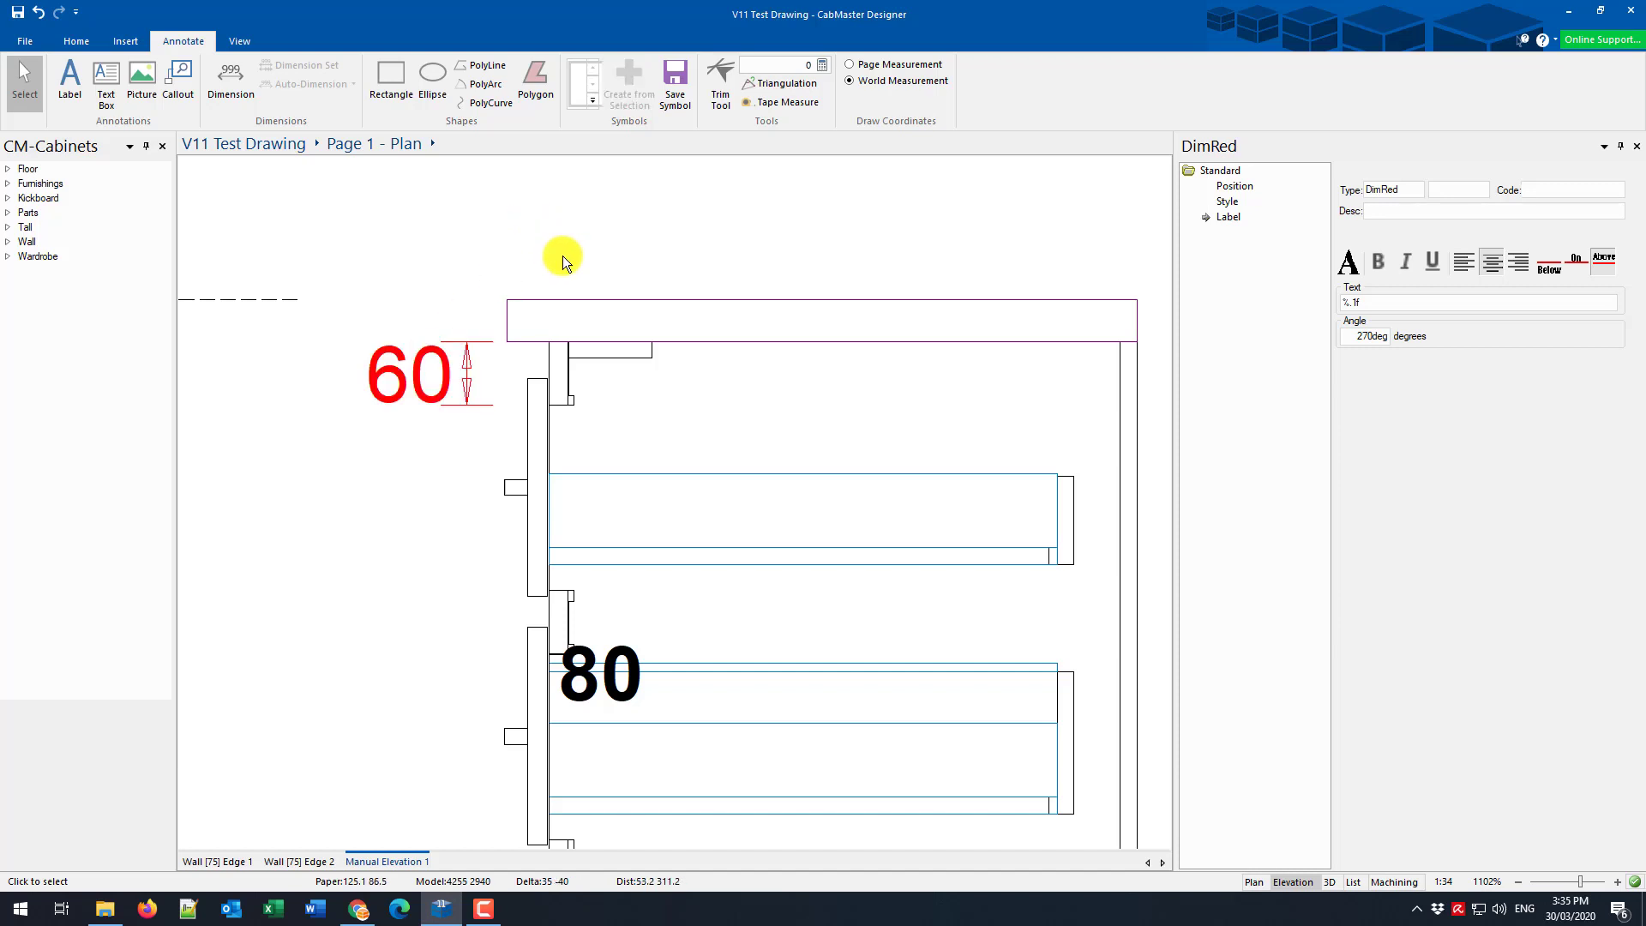
key("Home")
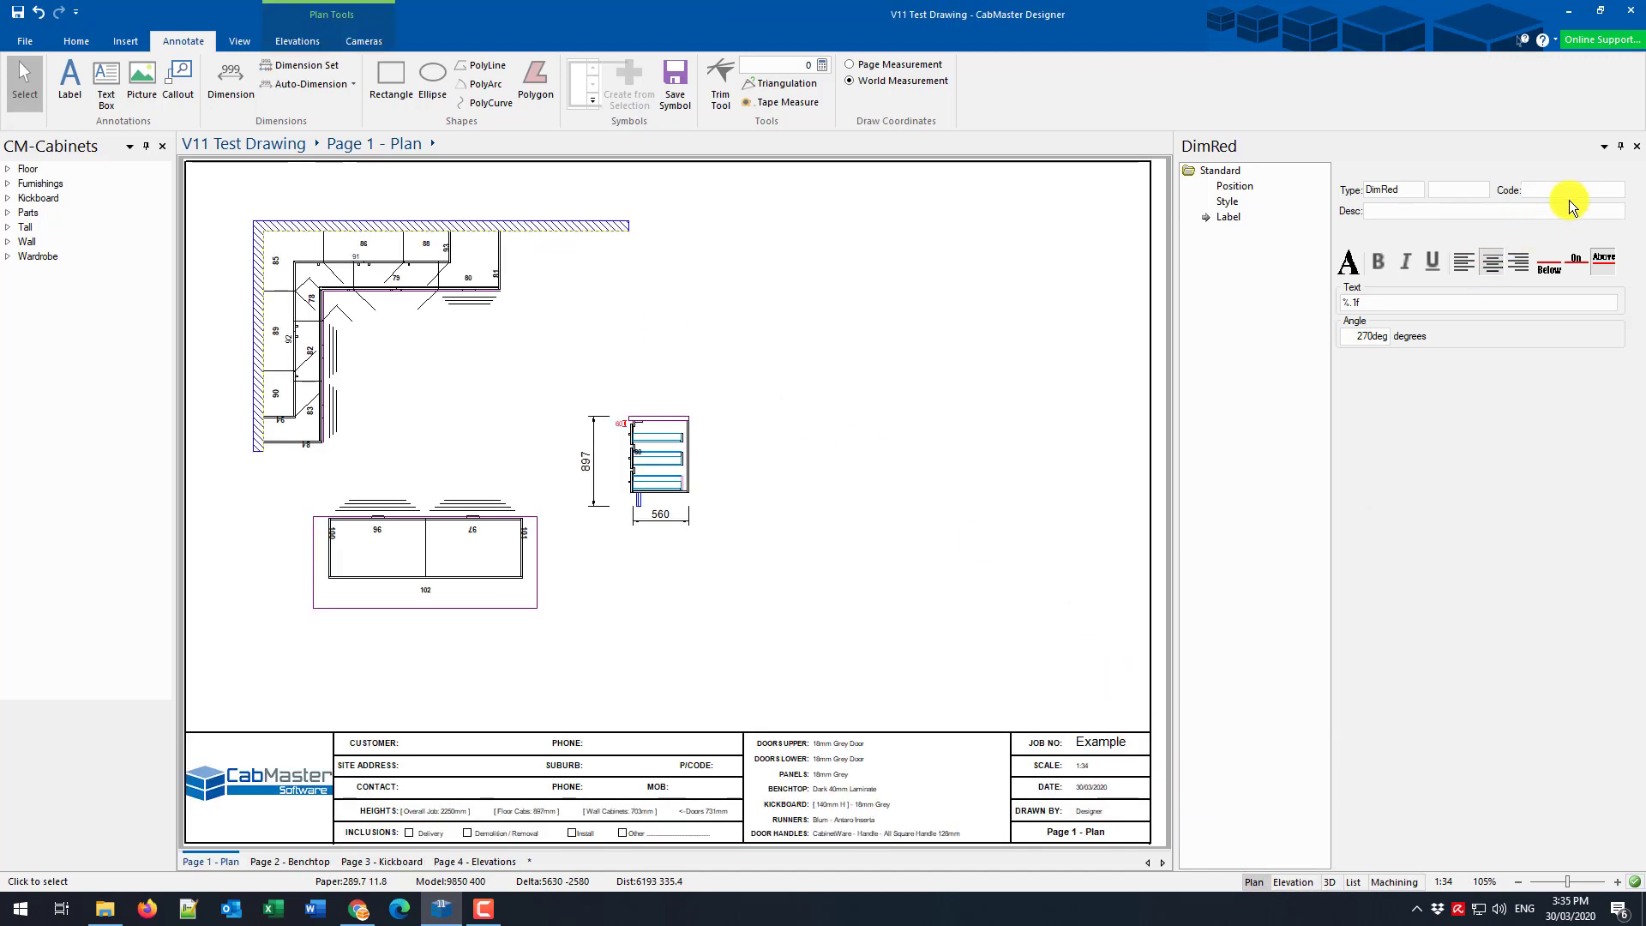
Create a callout over the dimensioned cabinet top with its enlarged view placed beside it.
left_click(1637, 146)
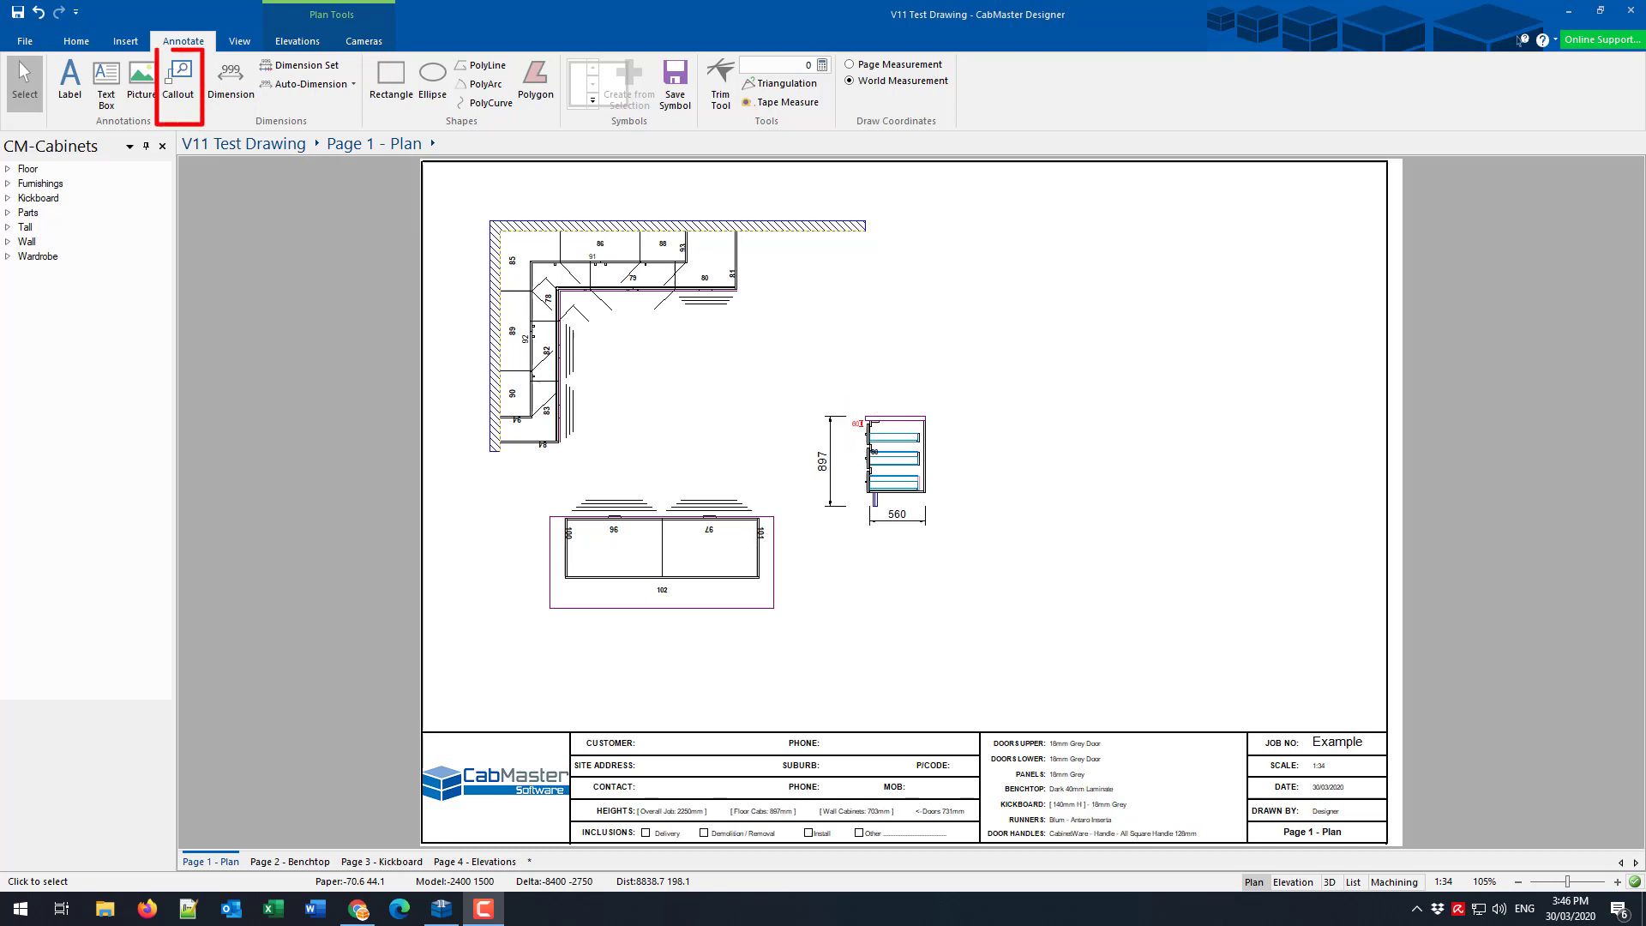
left_click(177, 79)
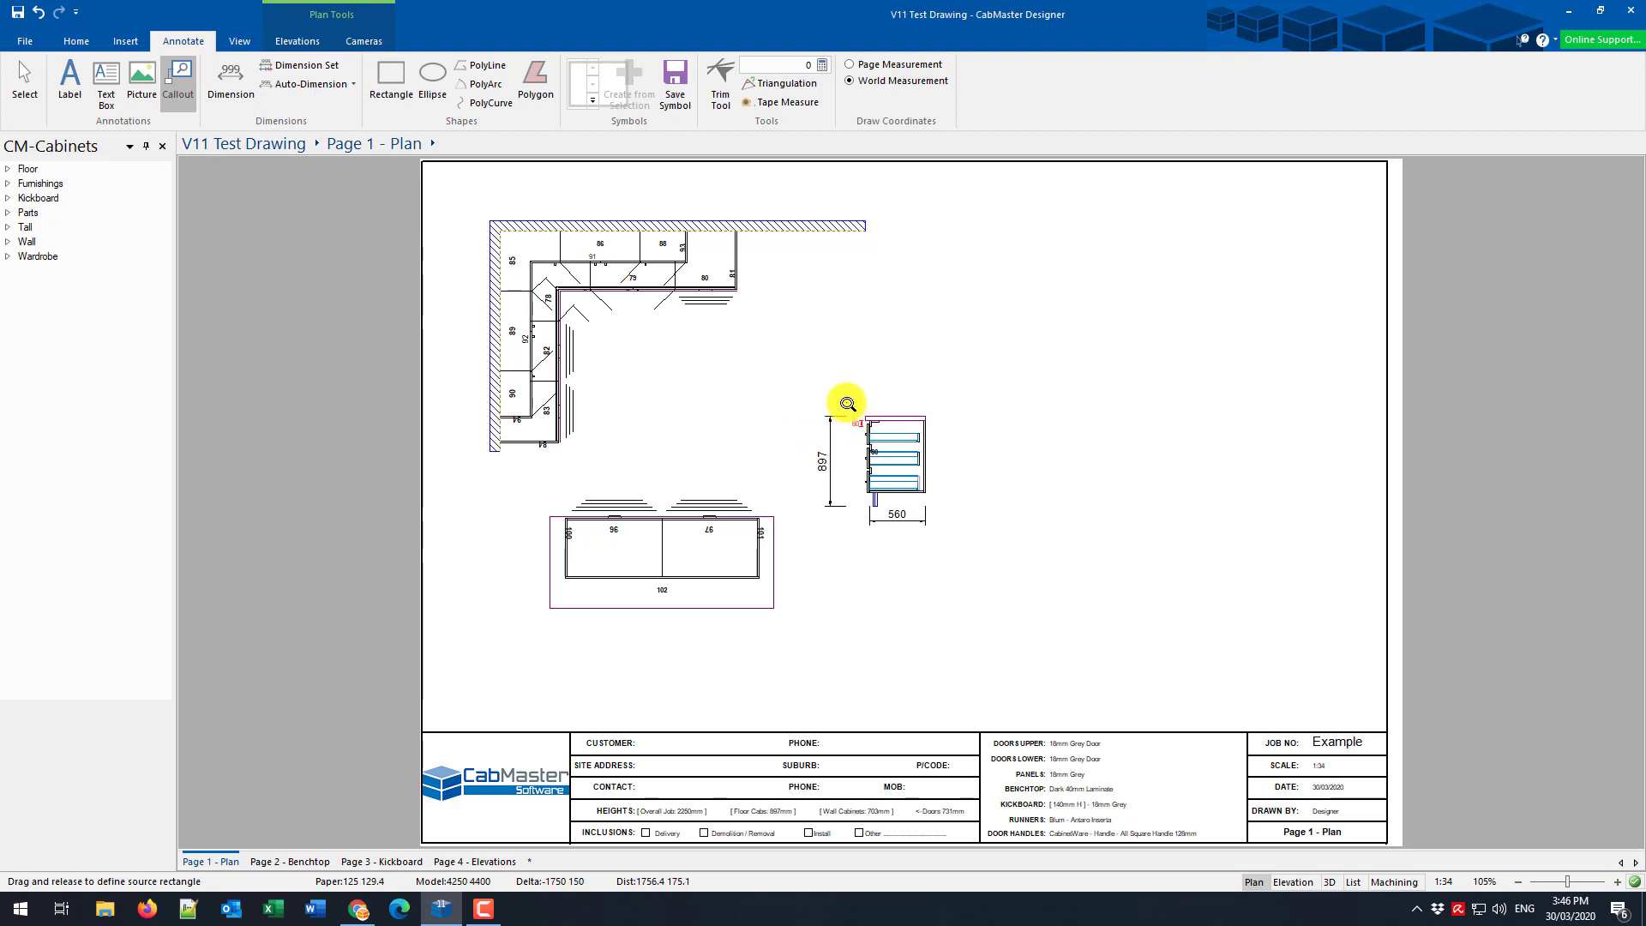
left_click_drag(848, 403, 881, 443)
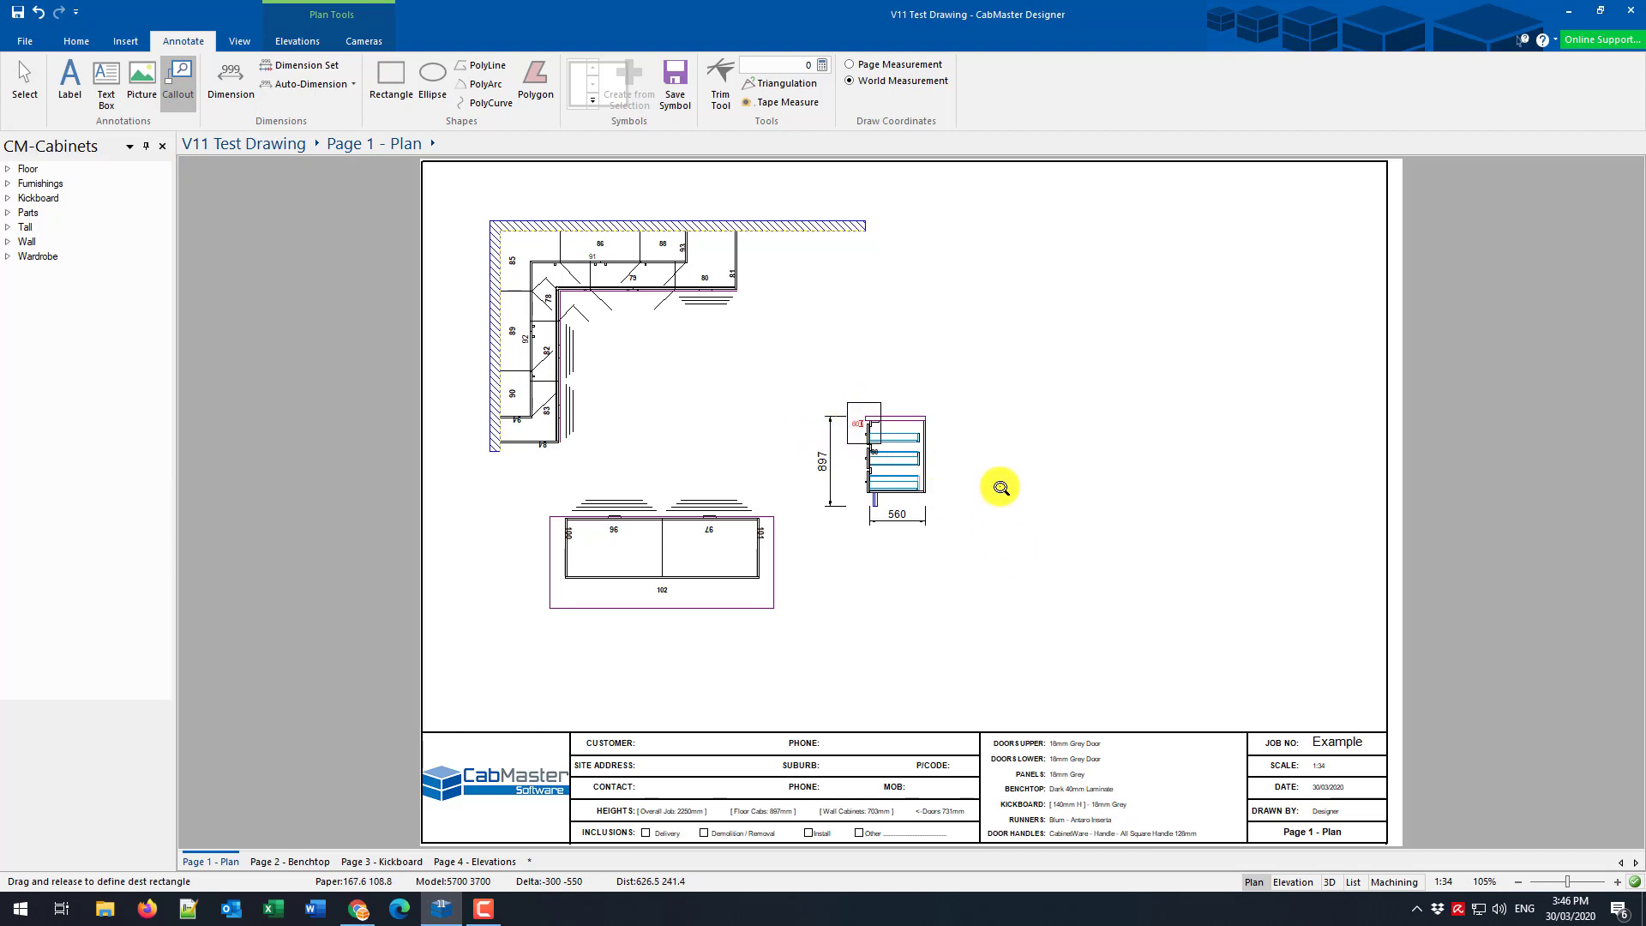
left_click_drag(988, 474, 1210, 718)
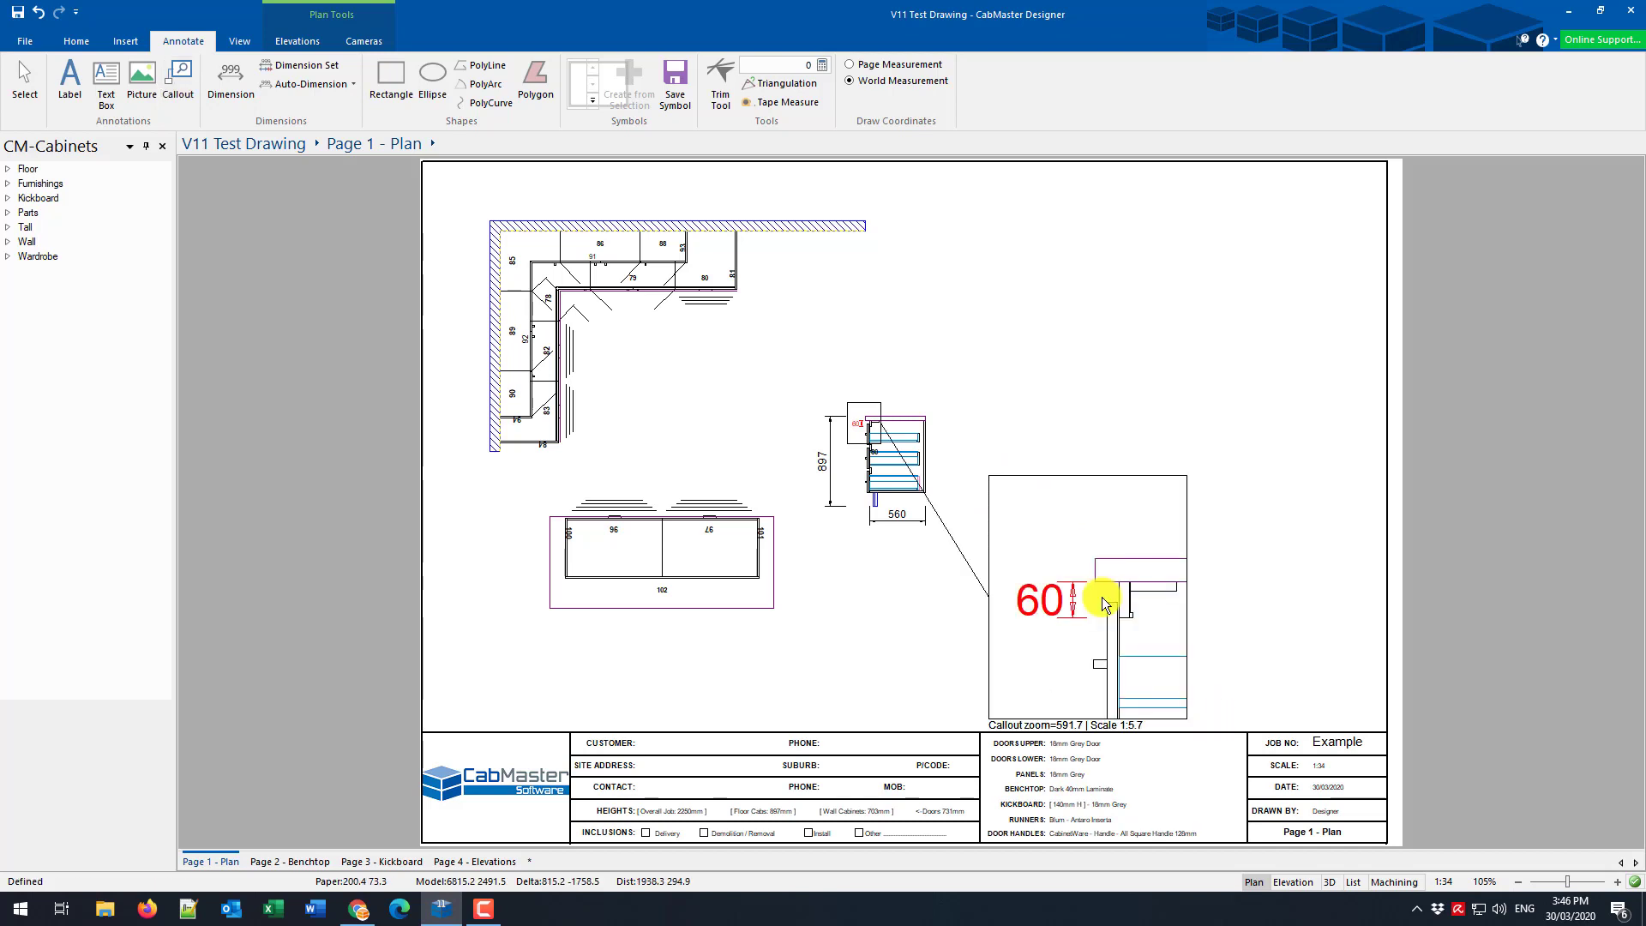
Widen the callout's source and enlarged view, and move the view to the page's upper right.
left_click(25, 79)
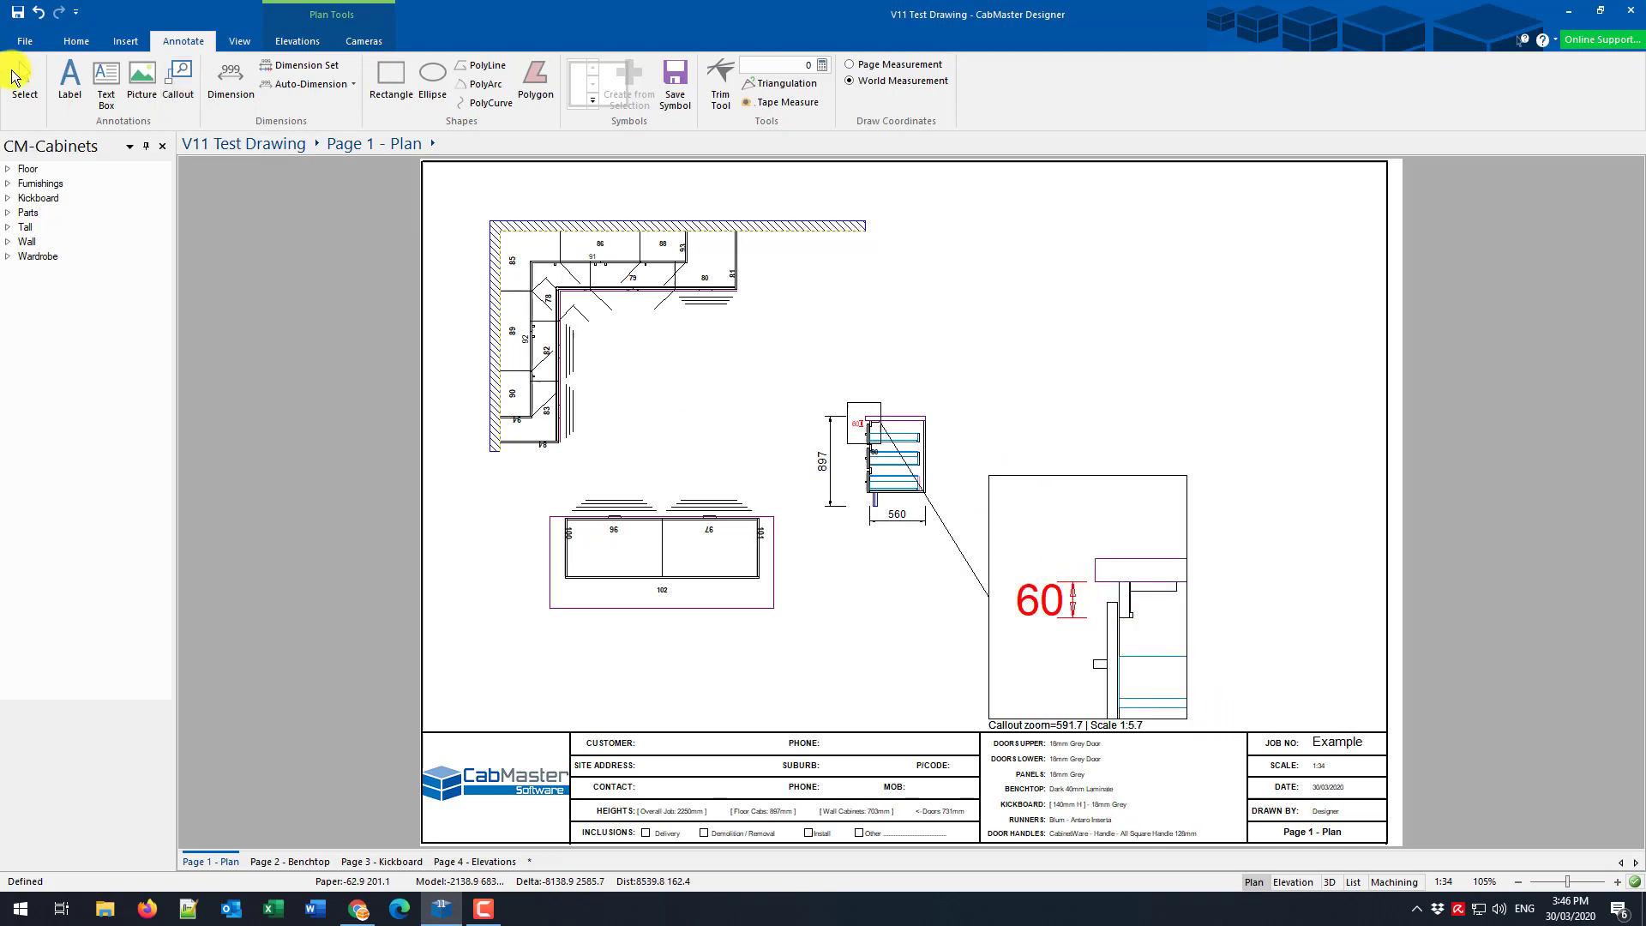
left_click(872, 410)
left_click_drag(872, 410, 851, 415)
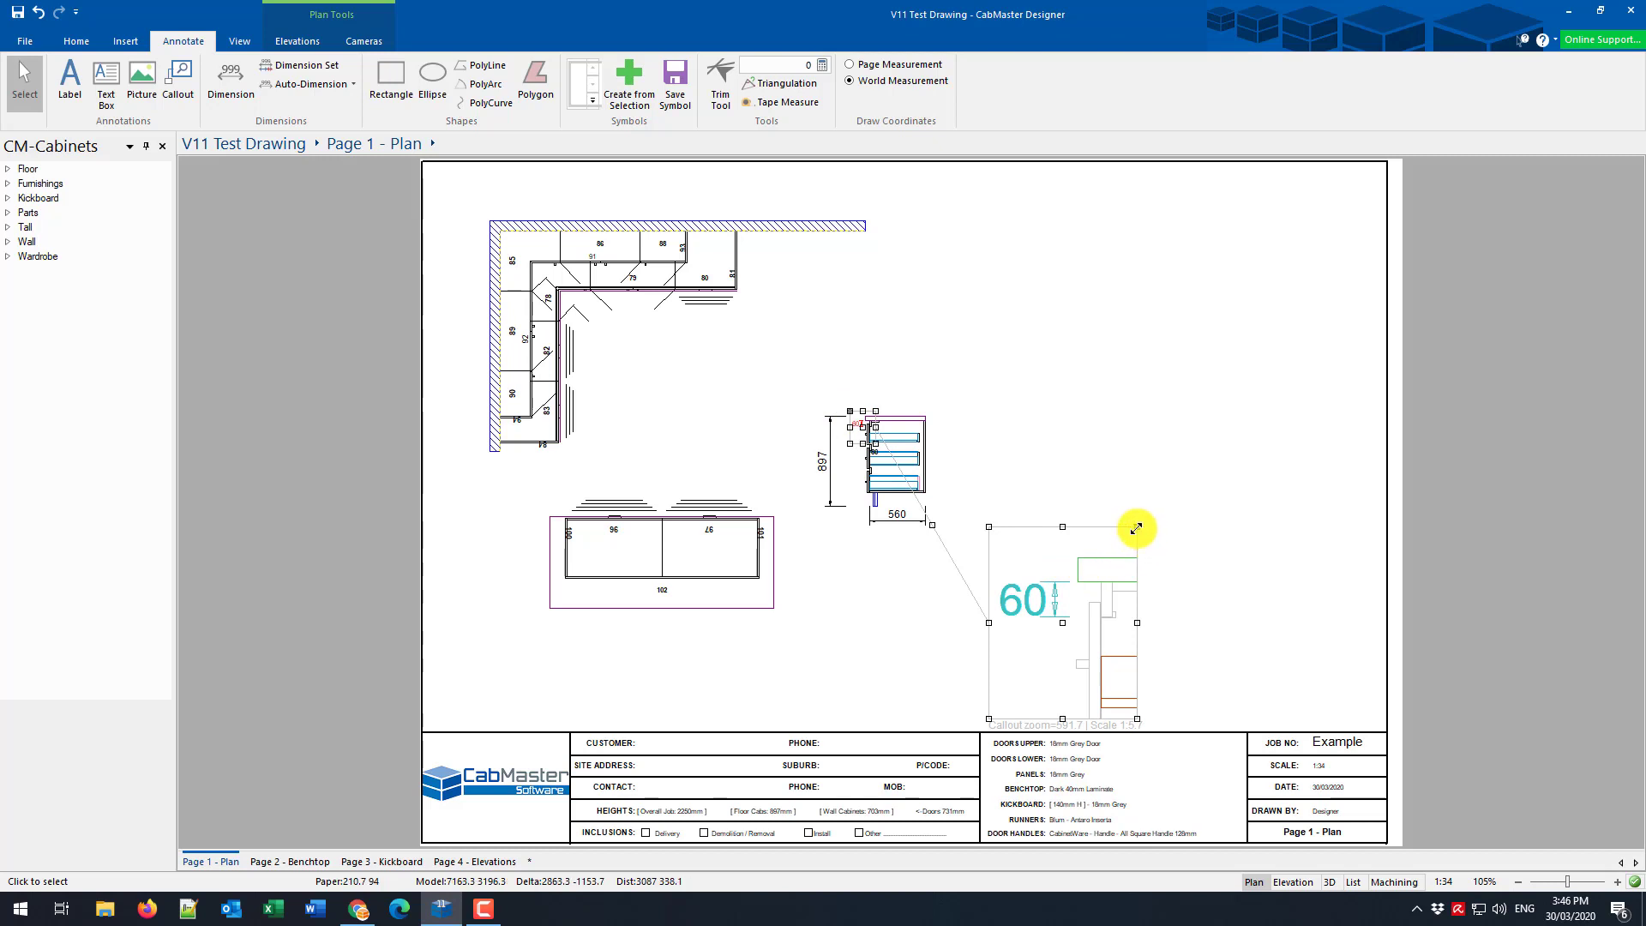
left_click_drag(1149, 525, 1155, 521)
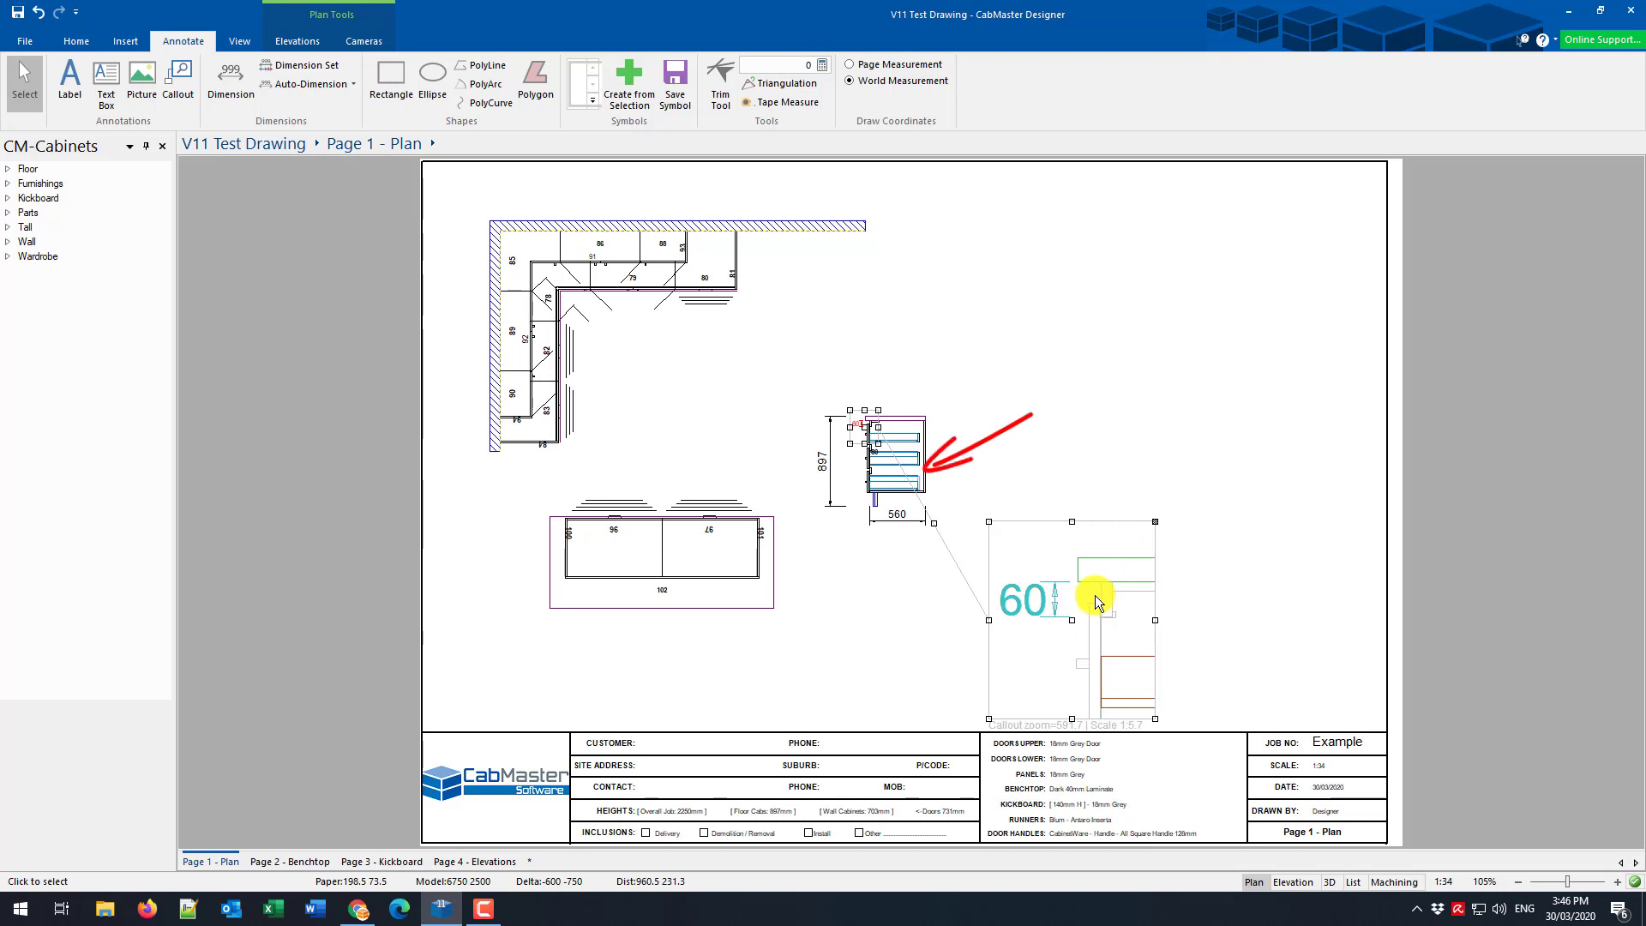
mouse_move(1072, 623)
left_mouse_down()
mouse_move(1123, 526)
mouse_move(1077, 275)
mouse_move(987, 271)
left_mouse_up()
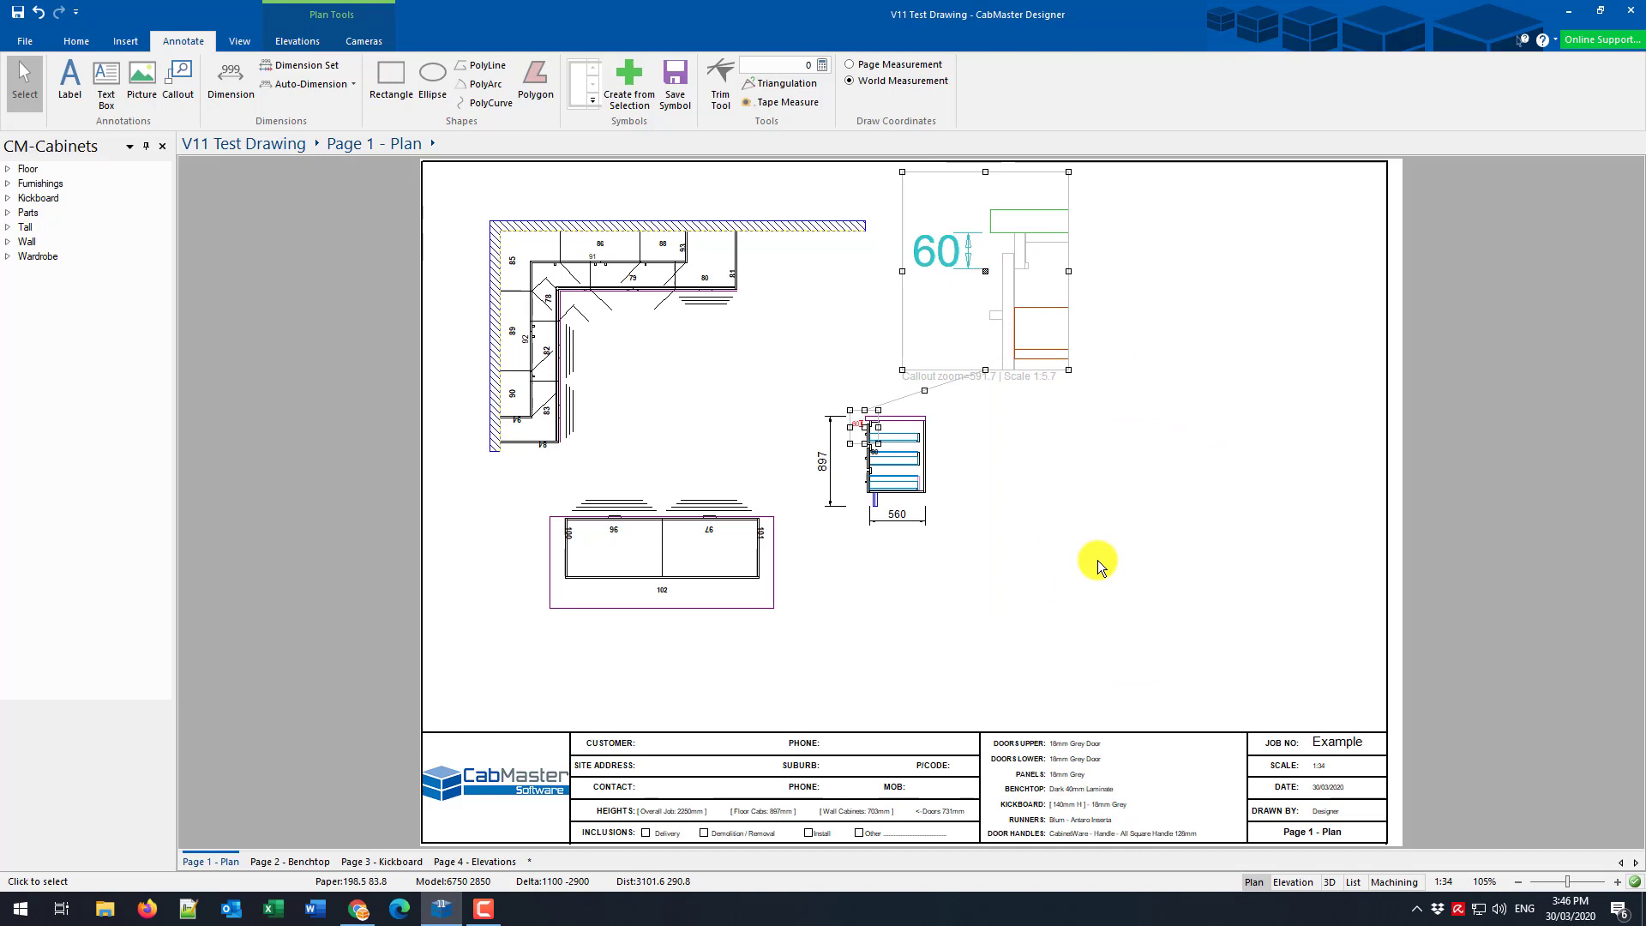
left_click(1097, 559)
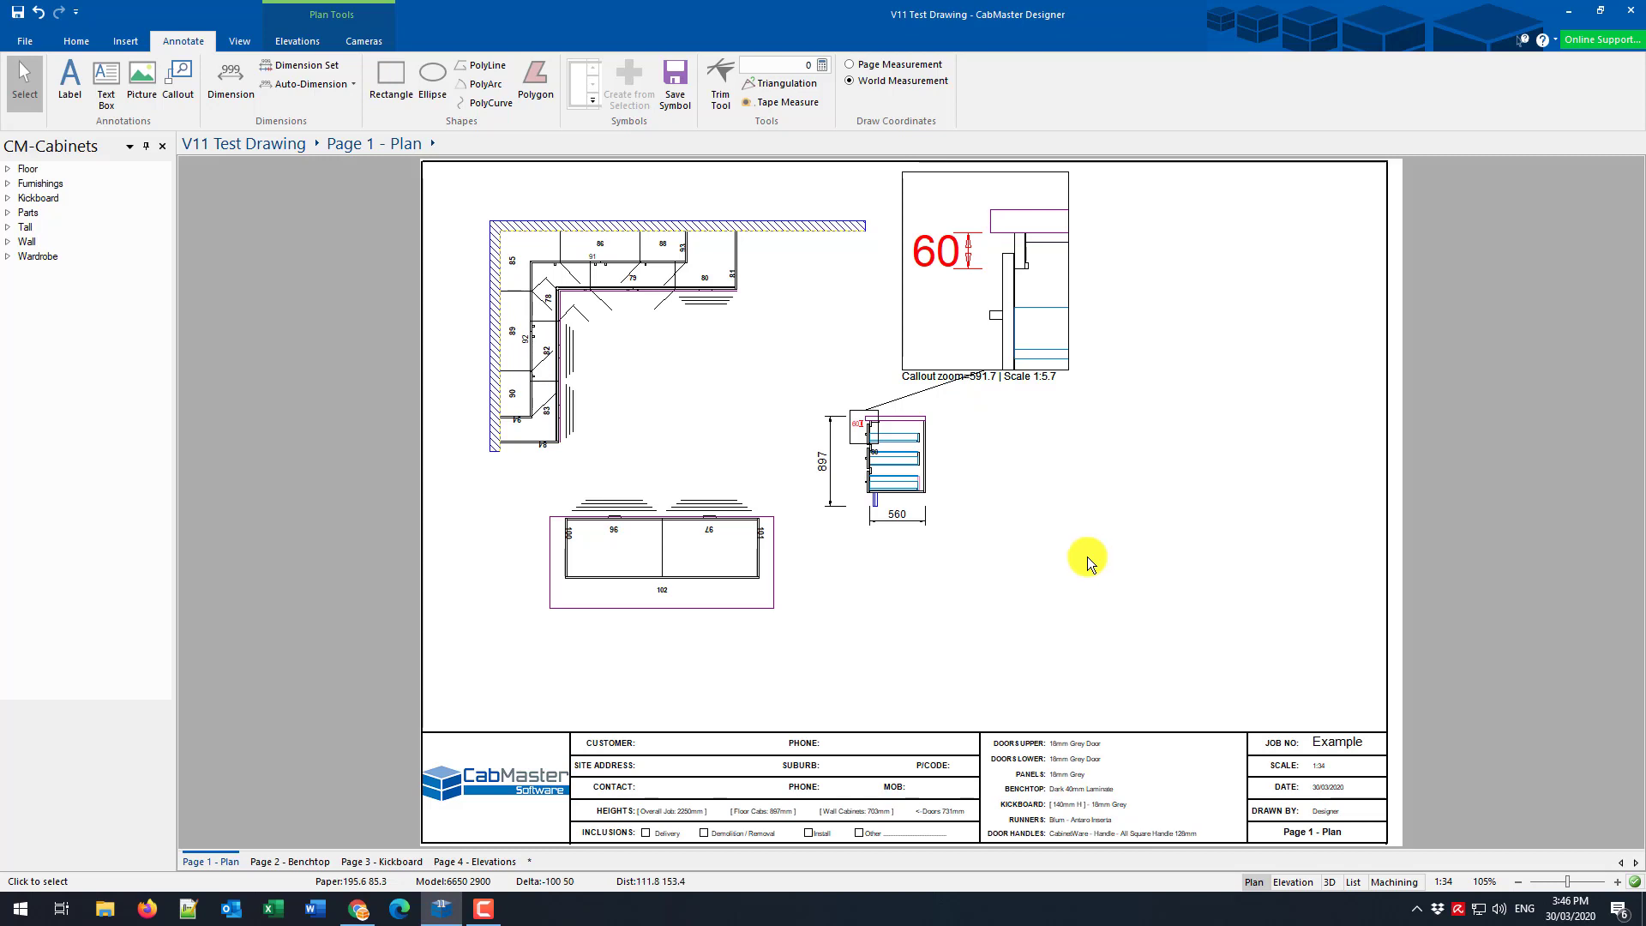
Hide the callout label and make its line red with 2mm arrows at the end.
left_click(1011, 310)
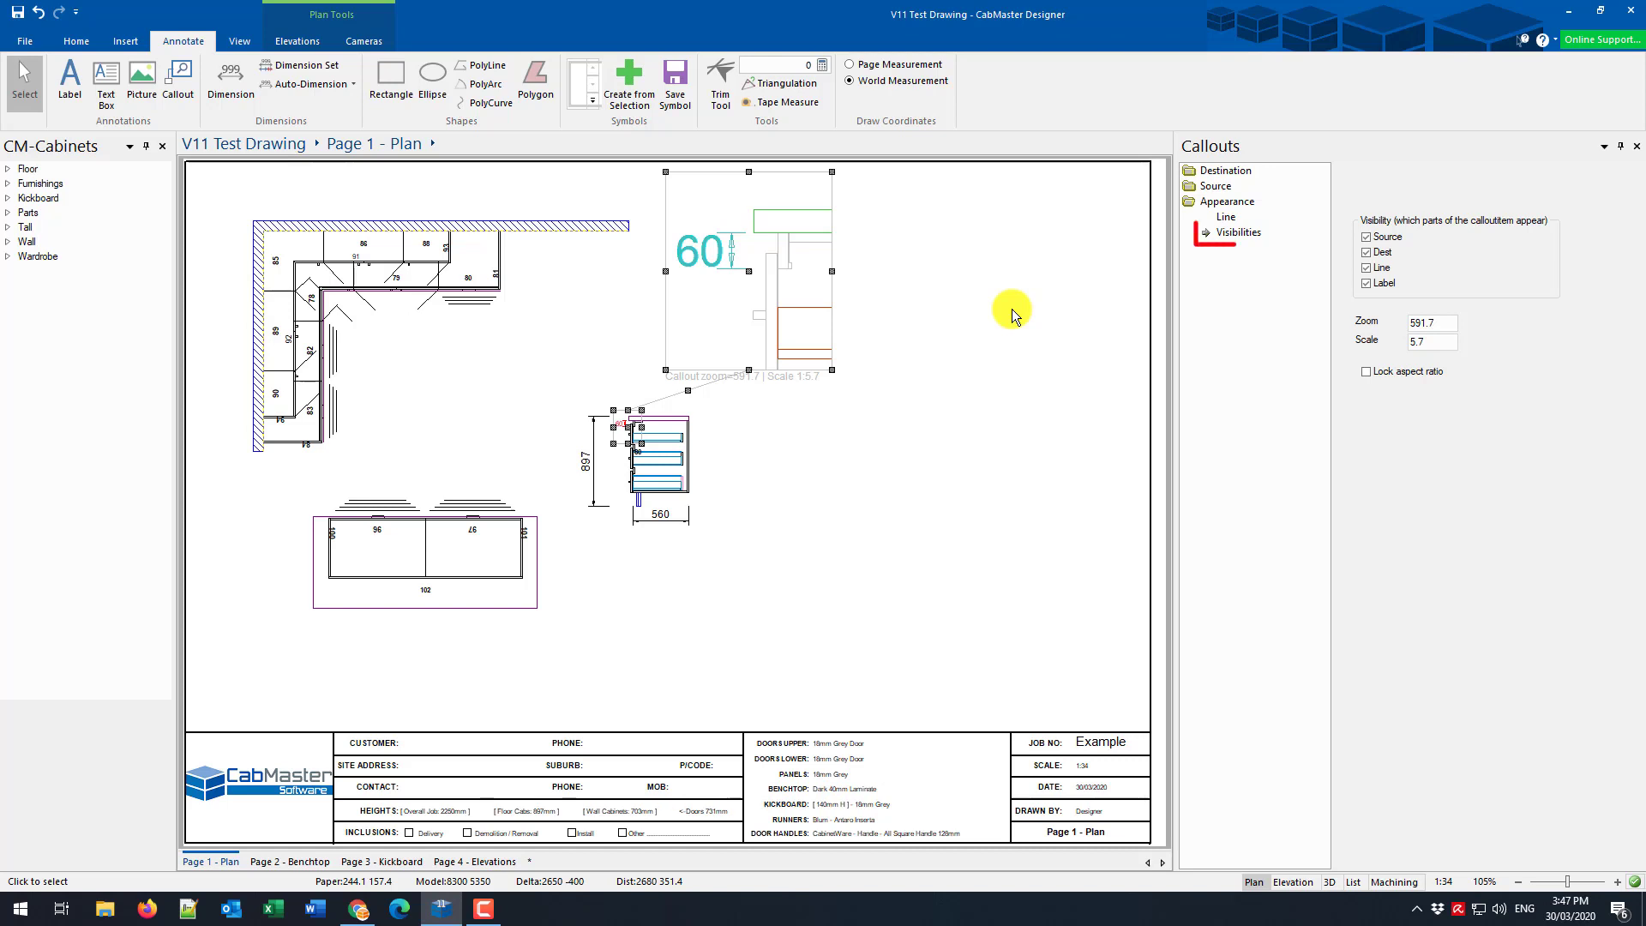
left_click(1366, 284)
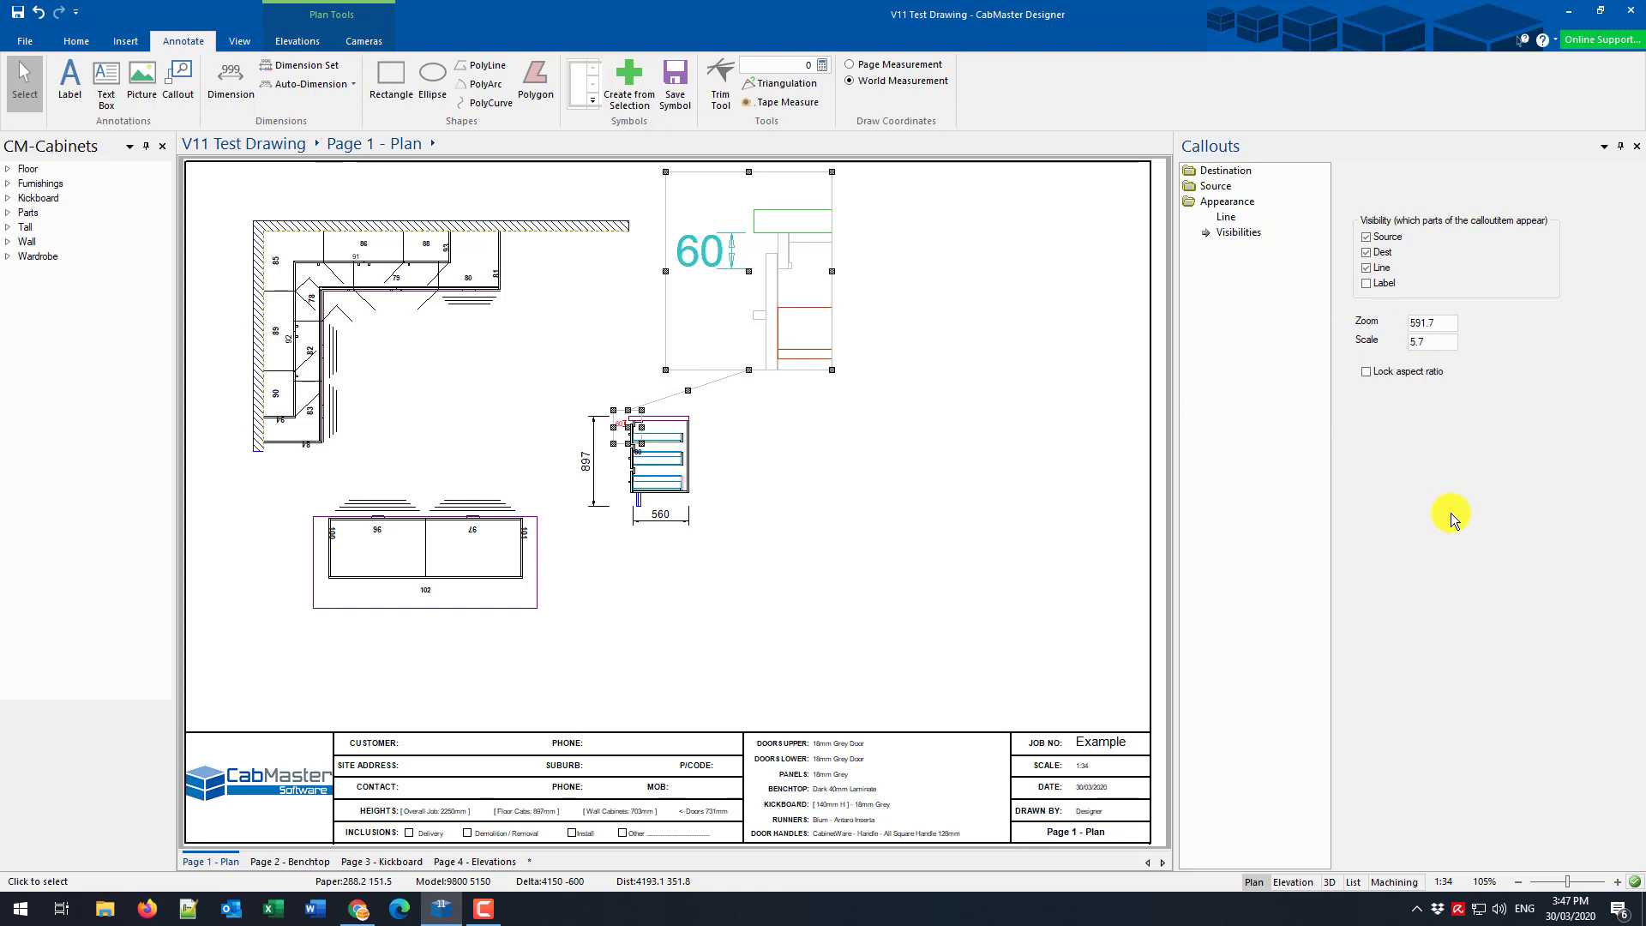
left_click(1226, 217)
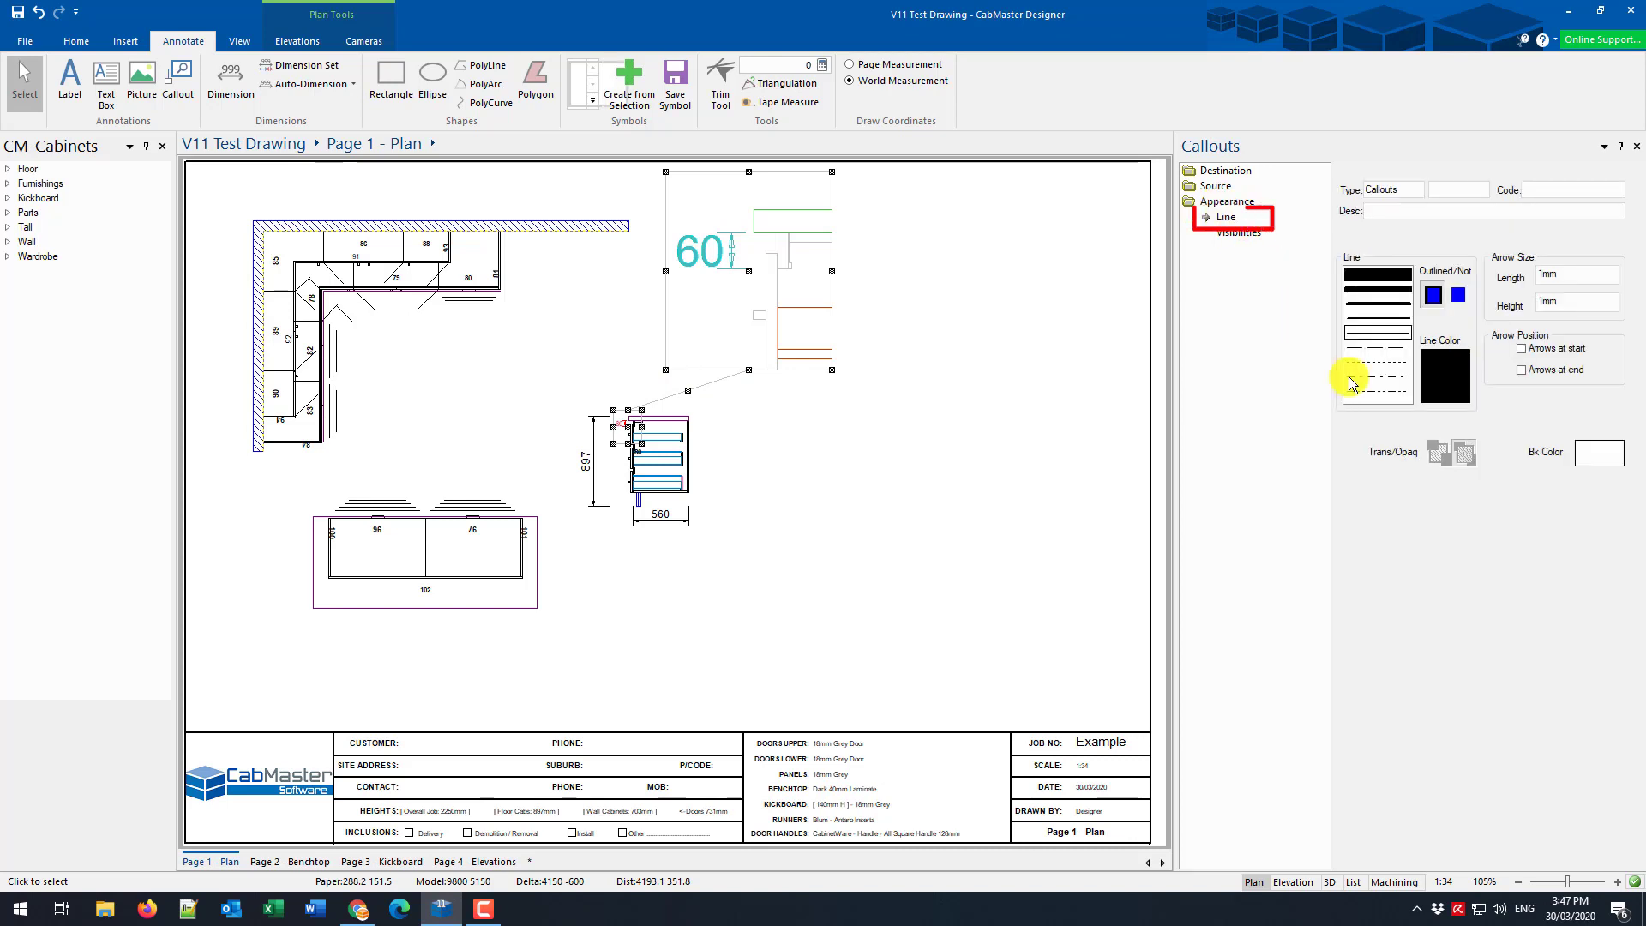
left_click(1444, 376)
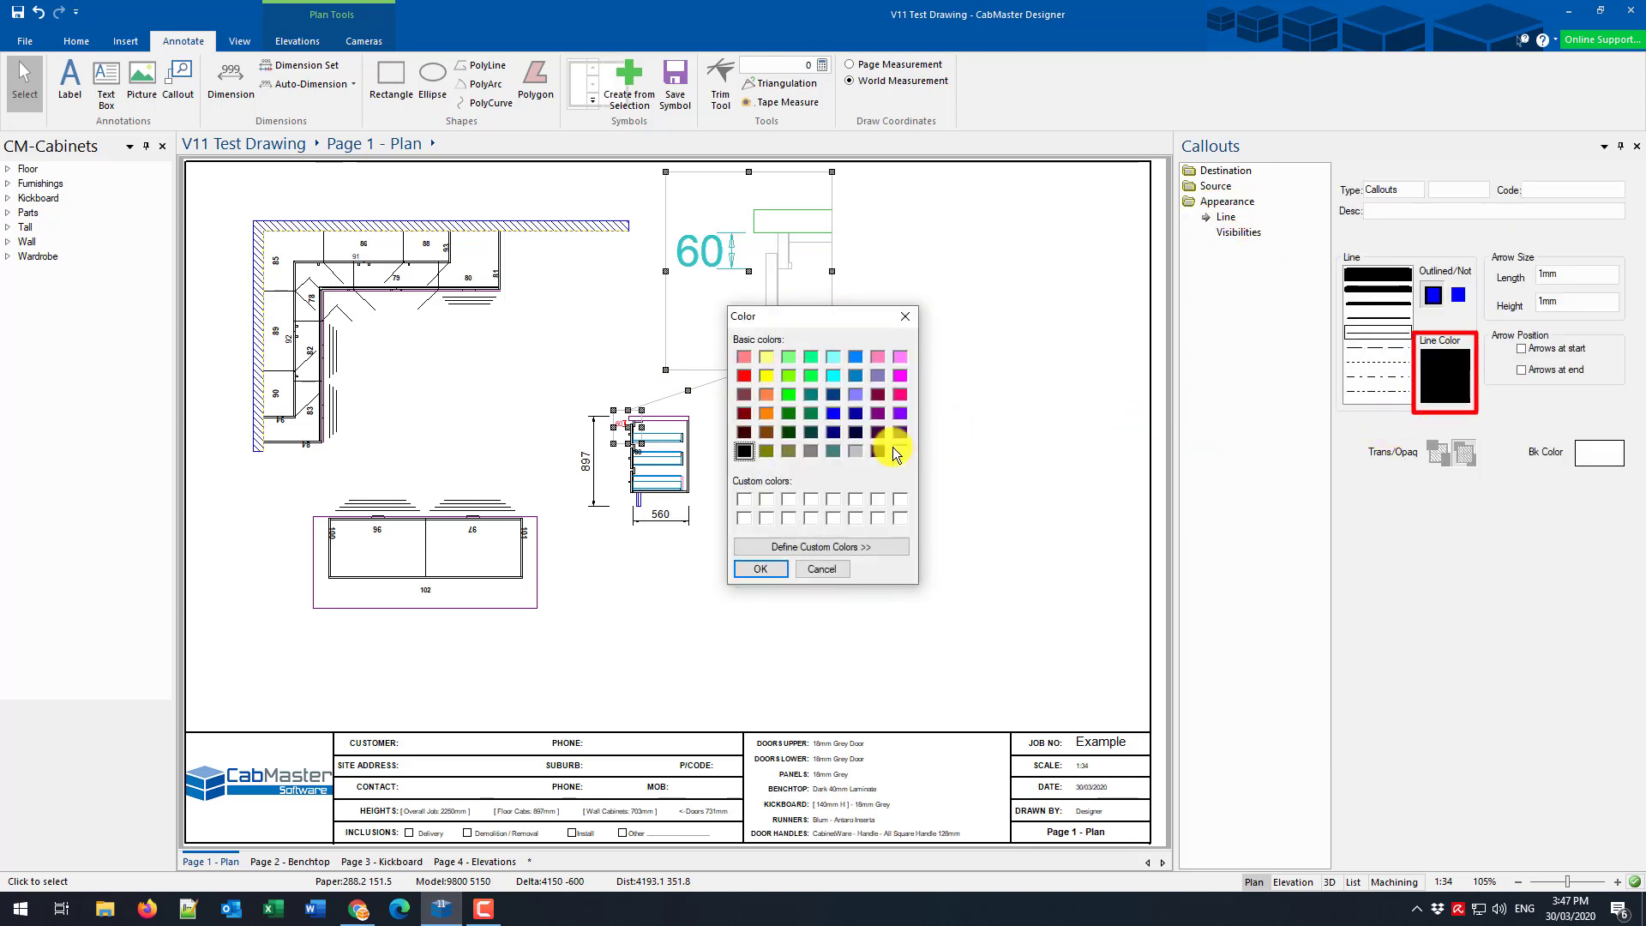
left_click(744, 375)
left_click(760, 568)
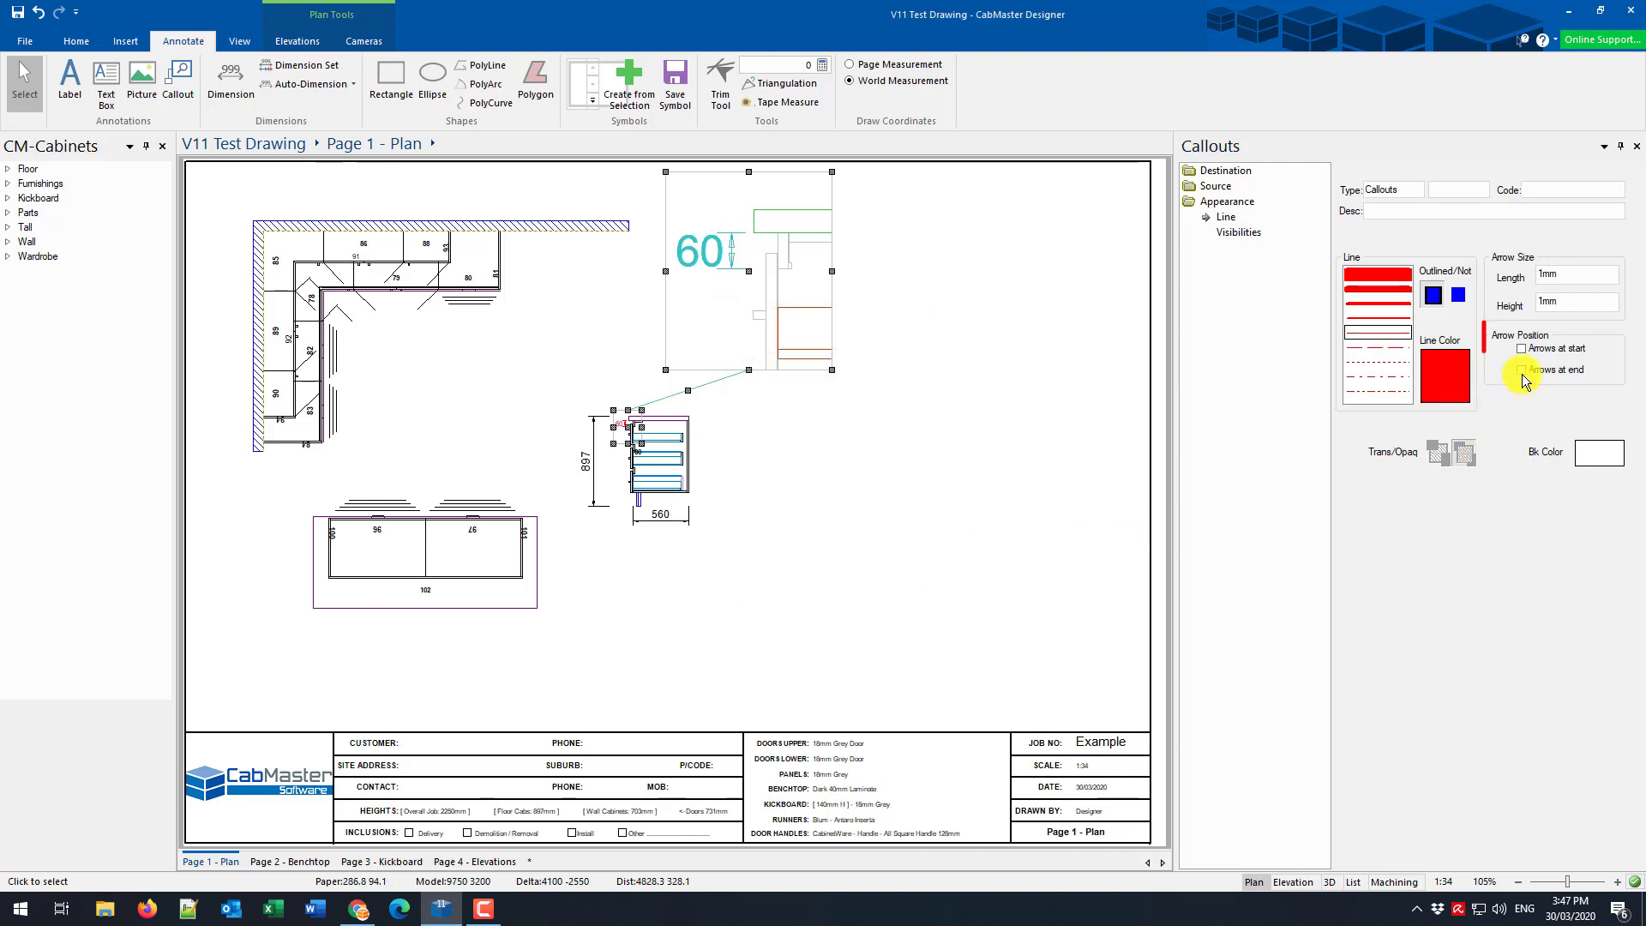
left_click(1521, 370)
double_click(1569, 275)
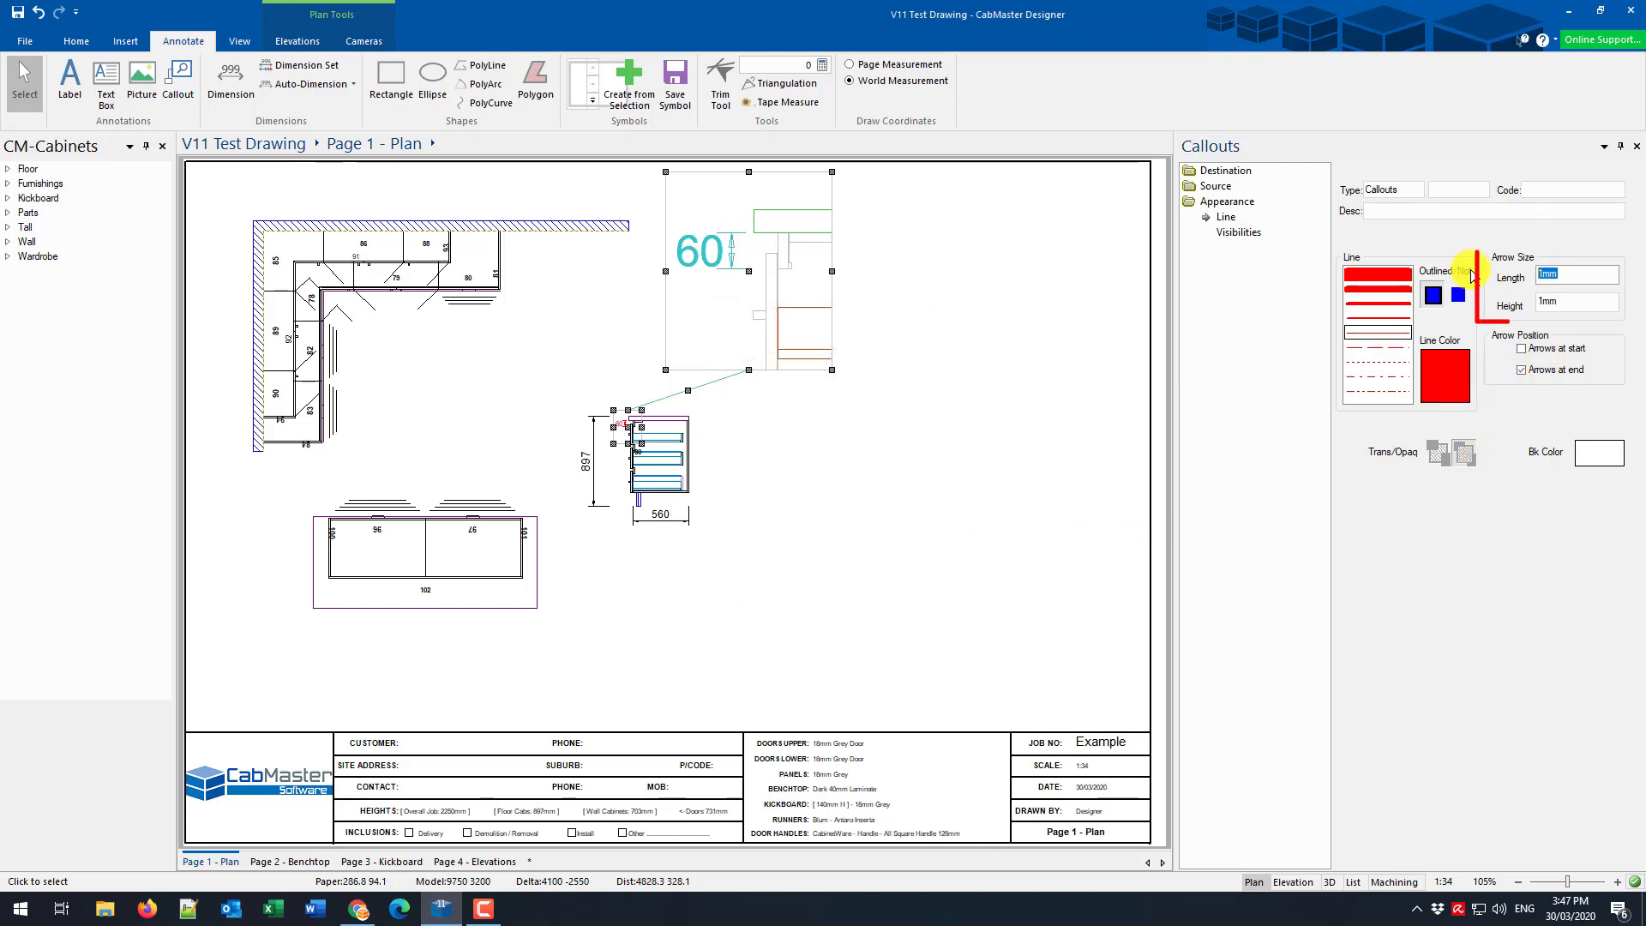
type("2mm")
key("Tab")
type("2mm")
key("Tab")
Make the callout's source box and enlarged-view outlines red.
left_click(1215, 186)
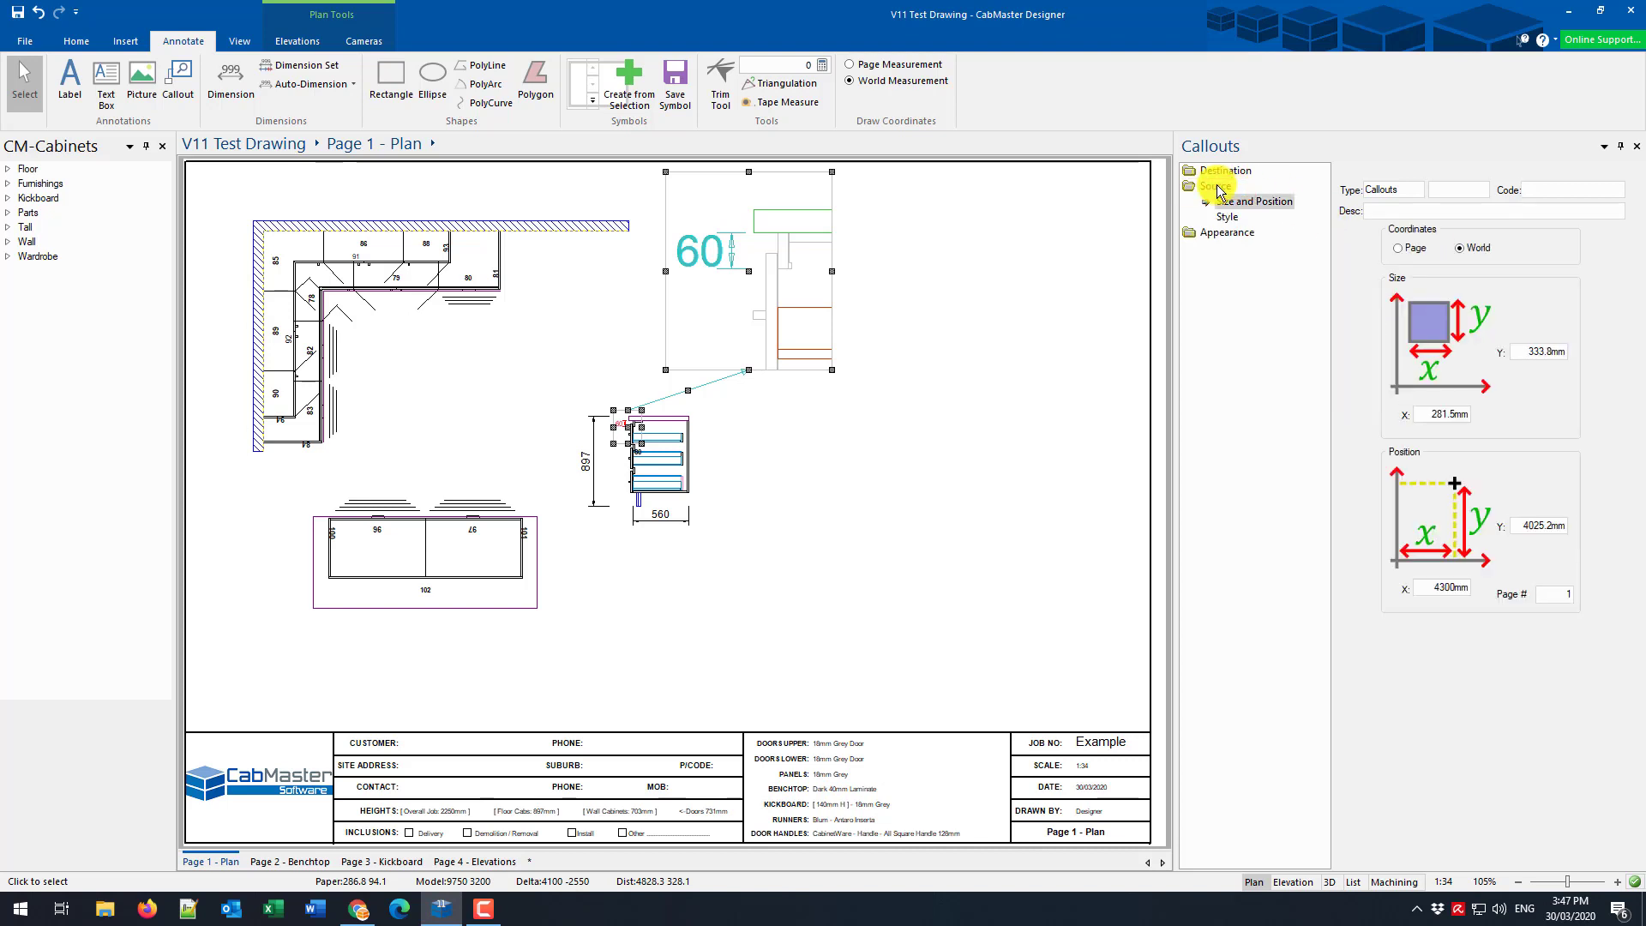
left_click(1227, 216)
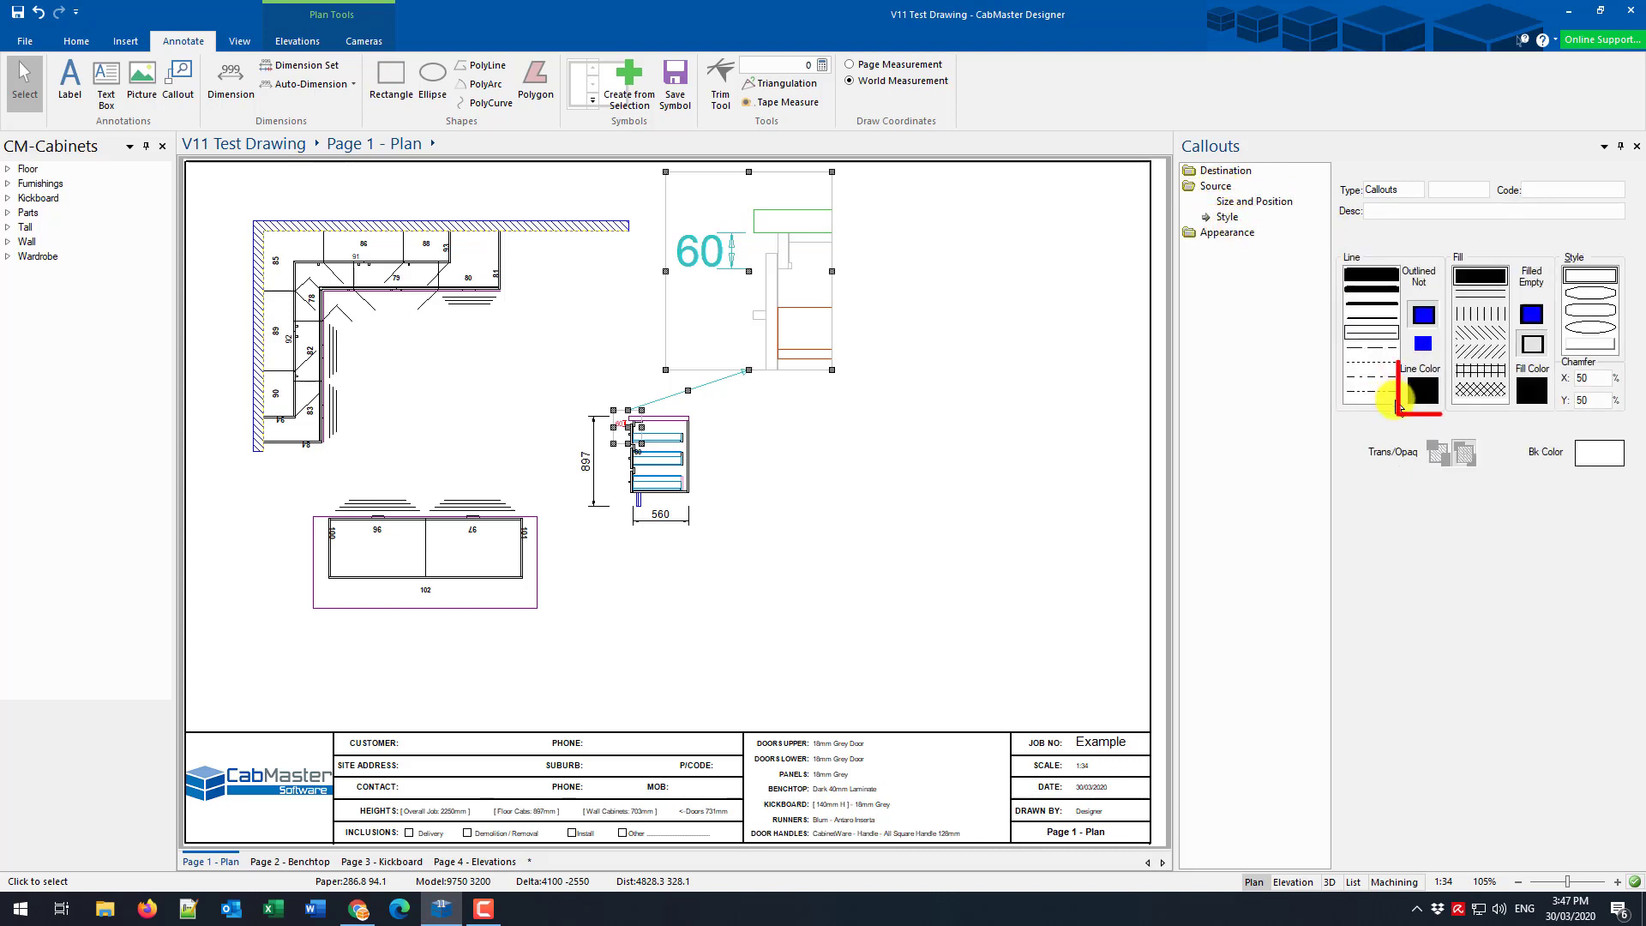
left_click(1423, 391)
left_click(743, 375)
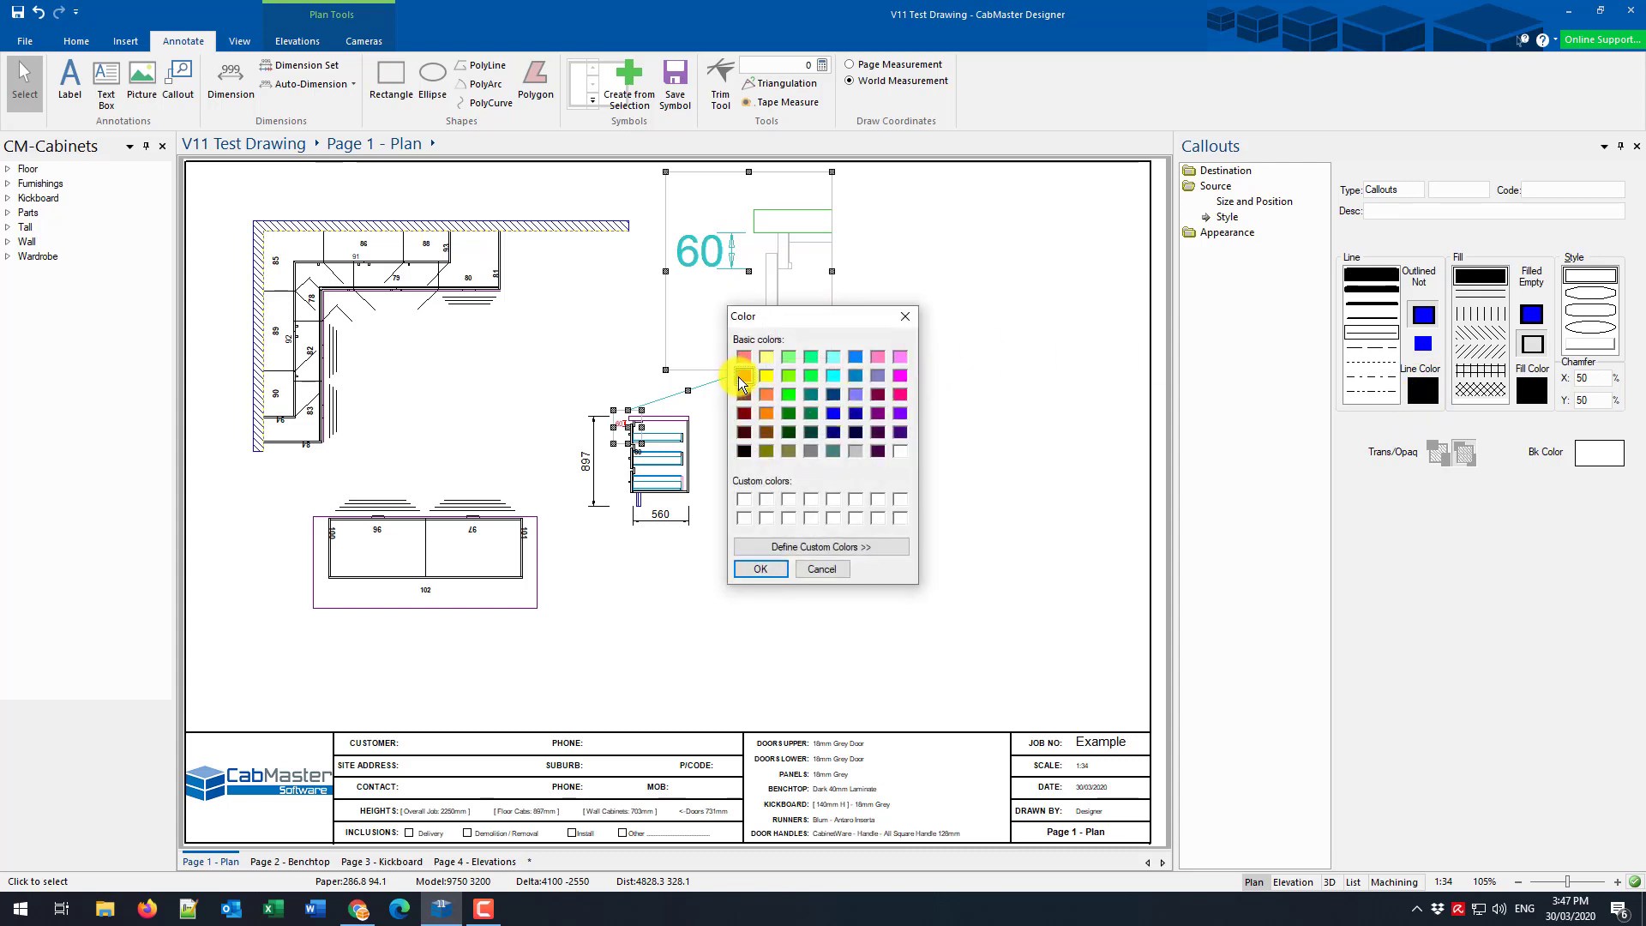
left_click(758, 569)
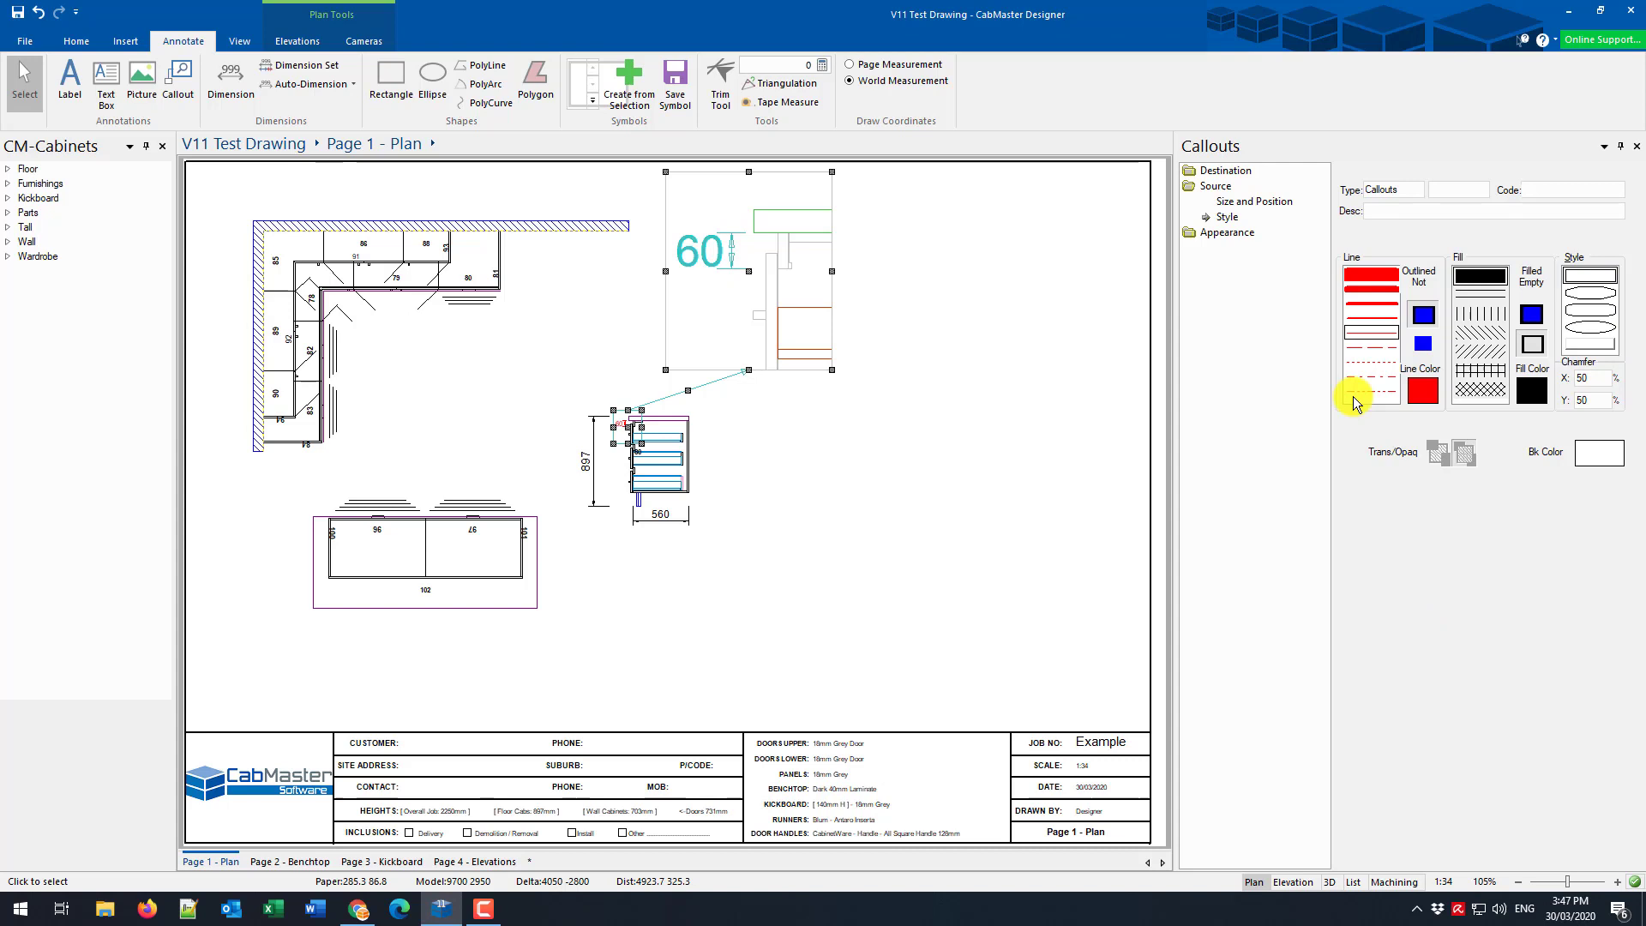
left_click(1226, 171)
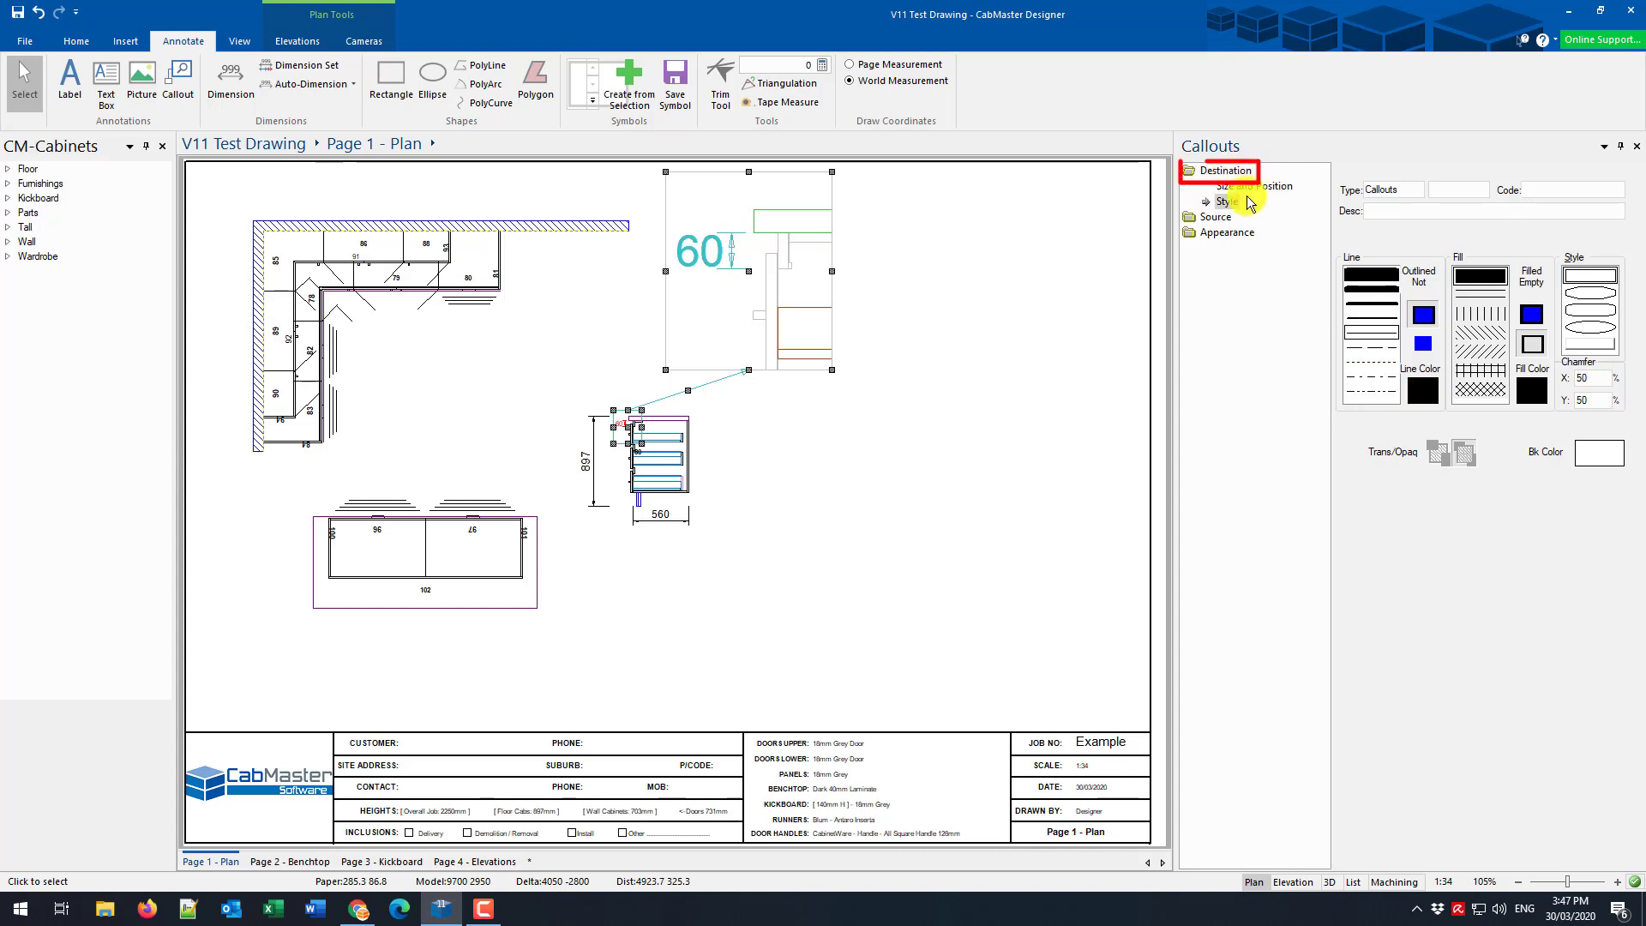
left_click(1423, 387)
left_click(743, 375)
left_click(760, 569)
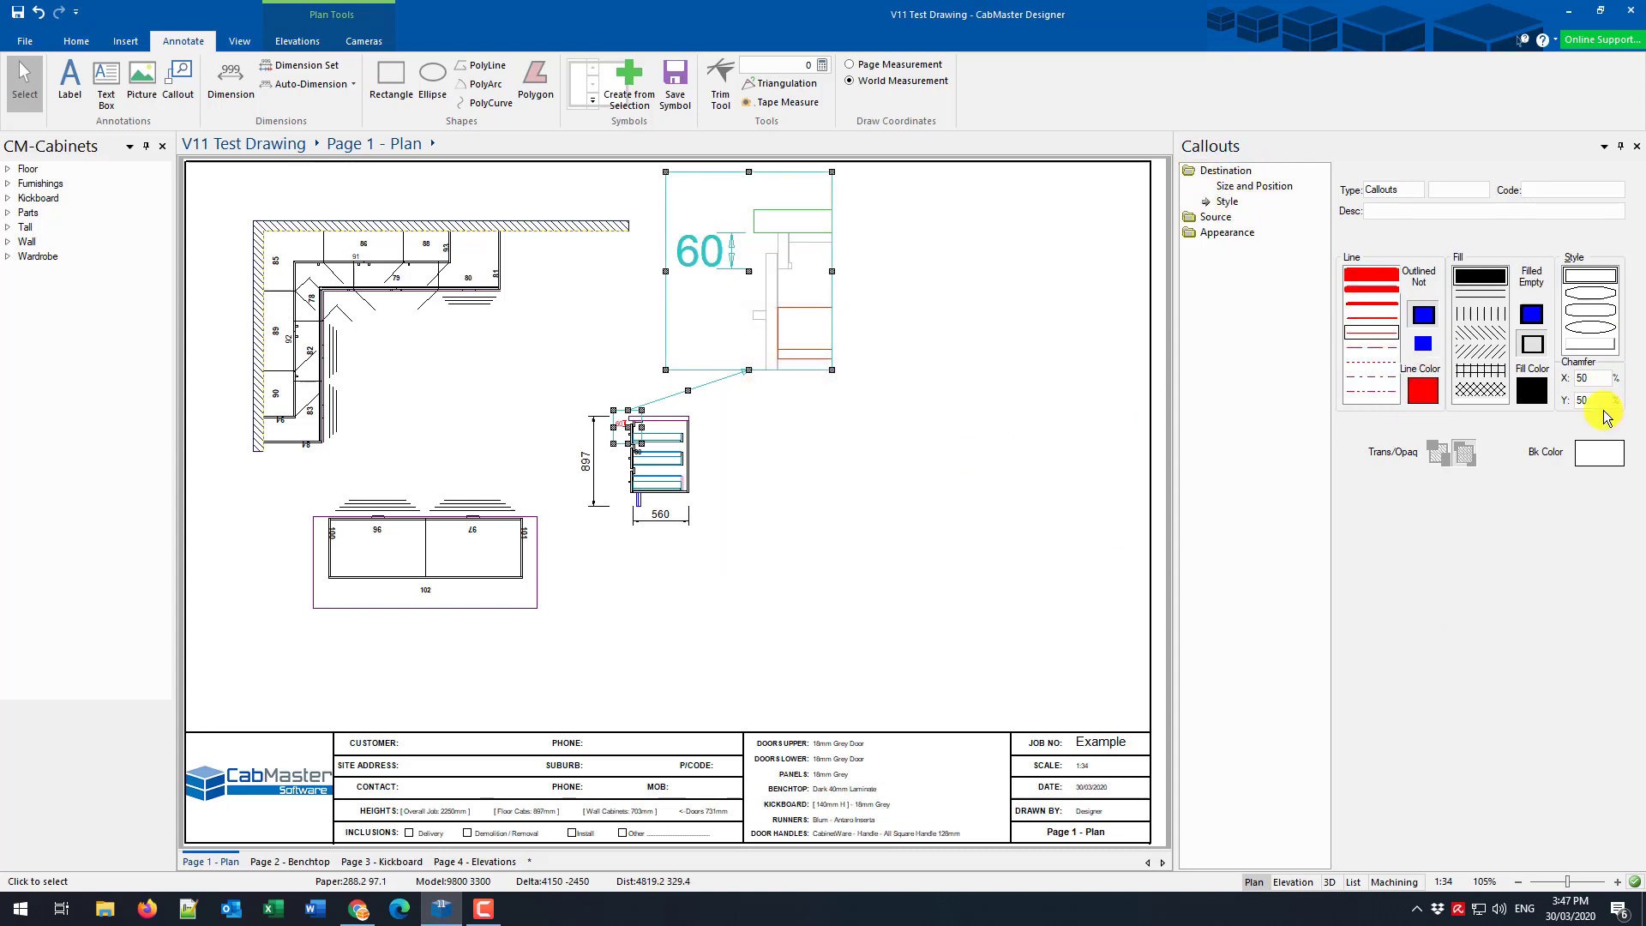
left_click(1636, 145)
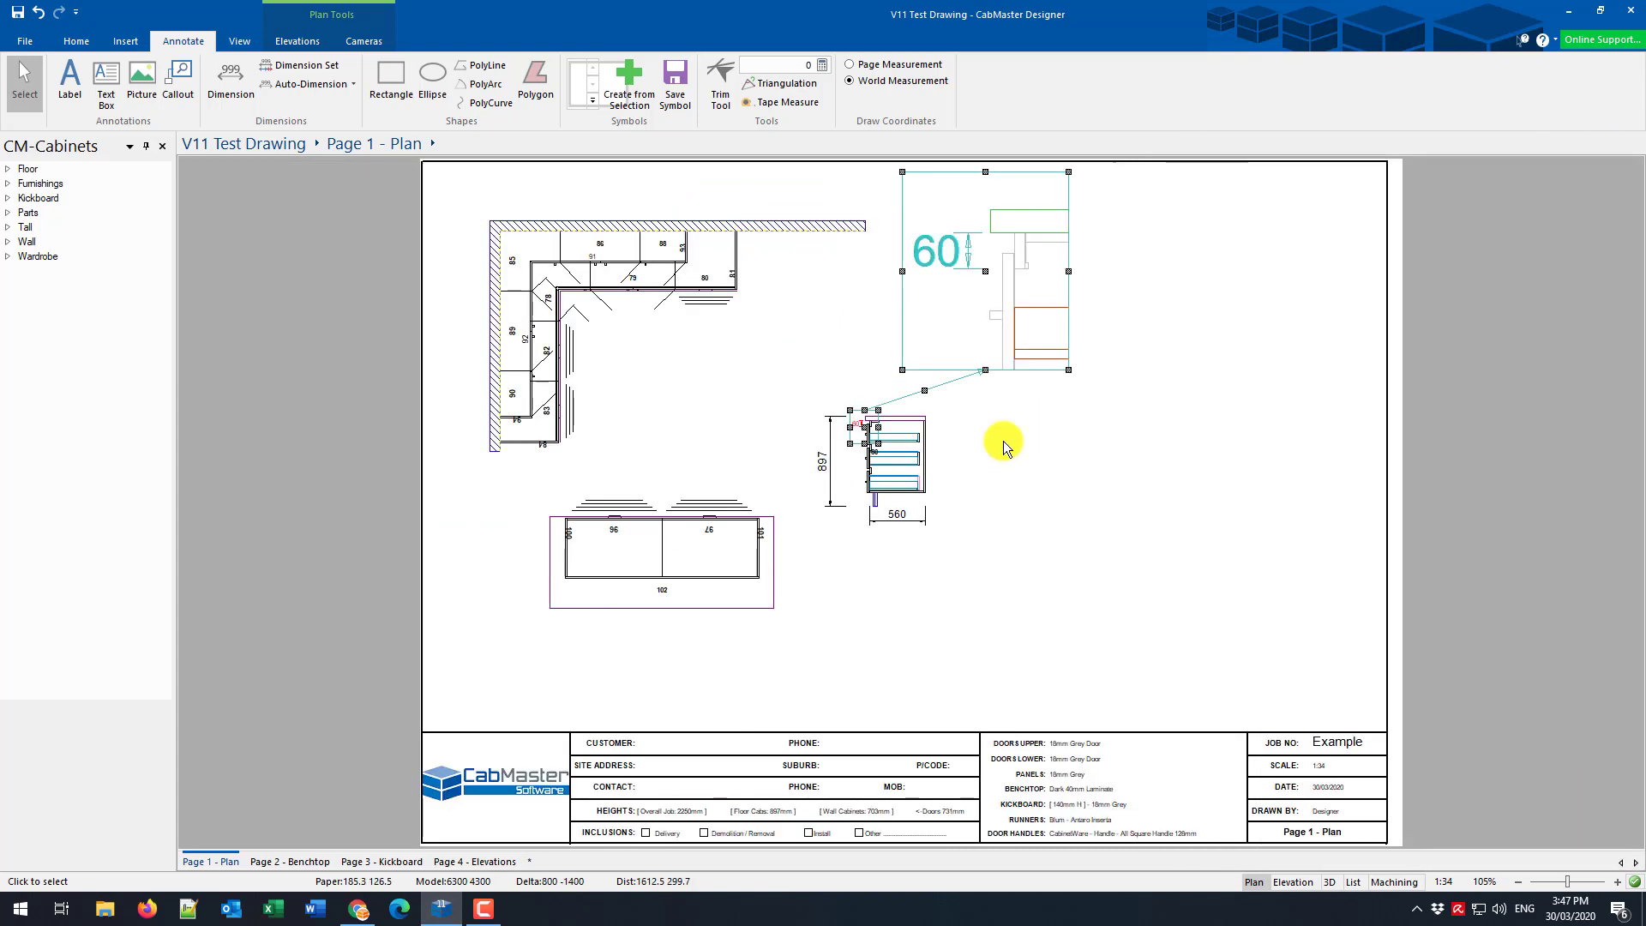
In the Callouts Tool defaults, set the destination and source outline colours to red.
left_click(1058, 520)
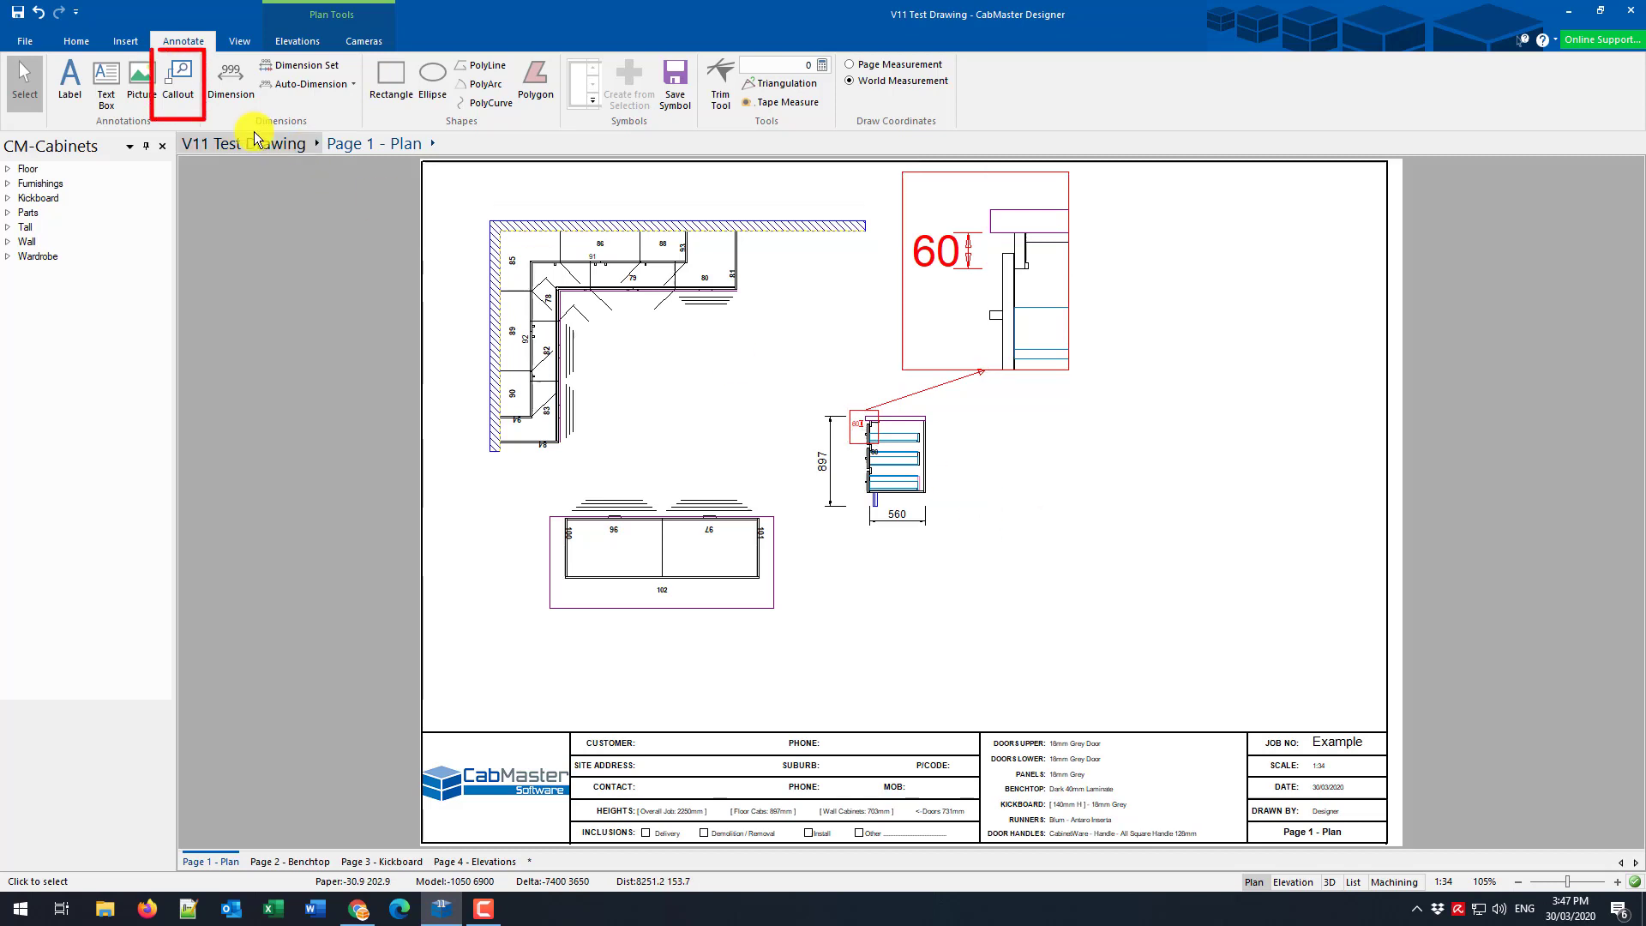
right_click(183, 81)
left_click(249, 89)
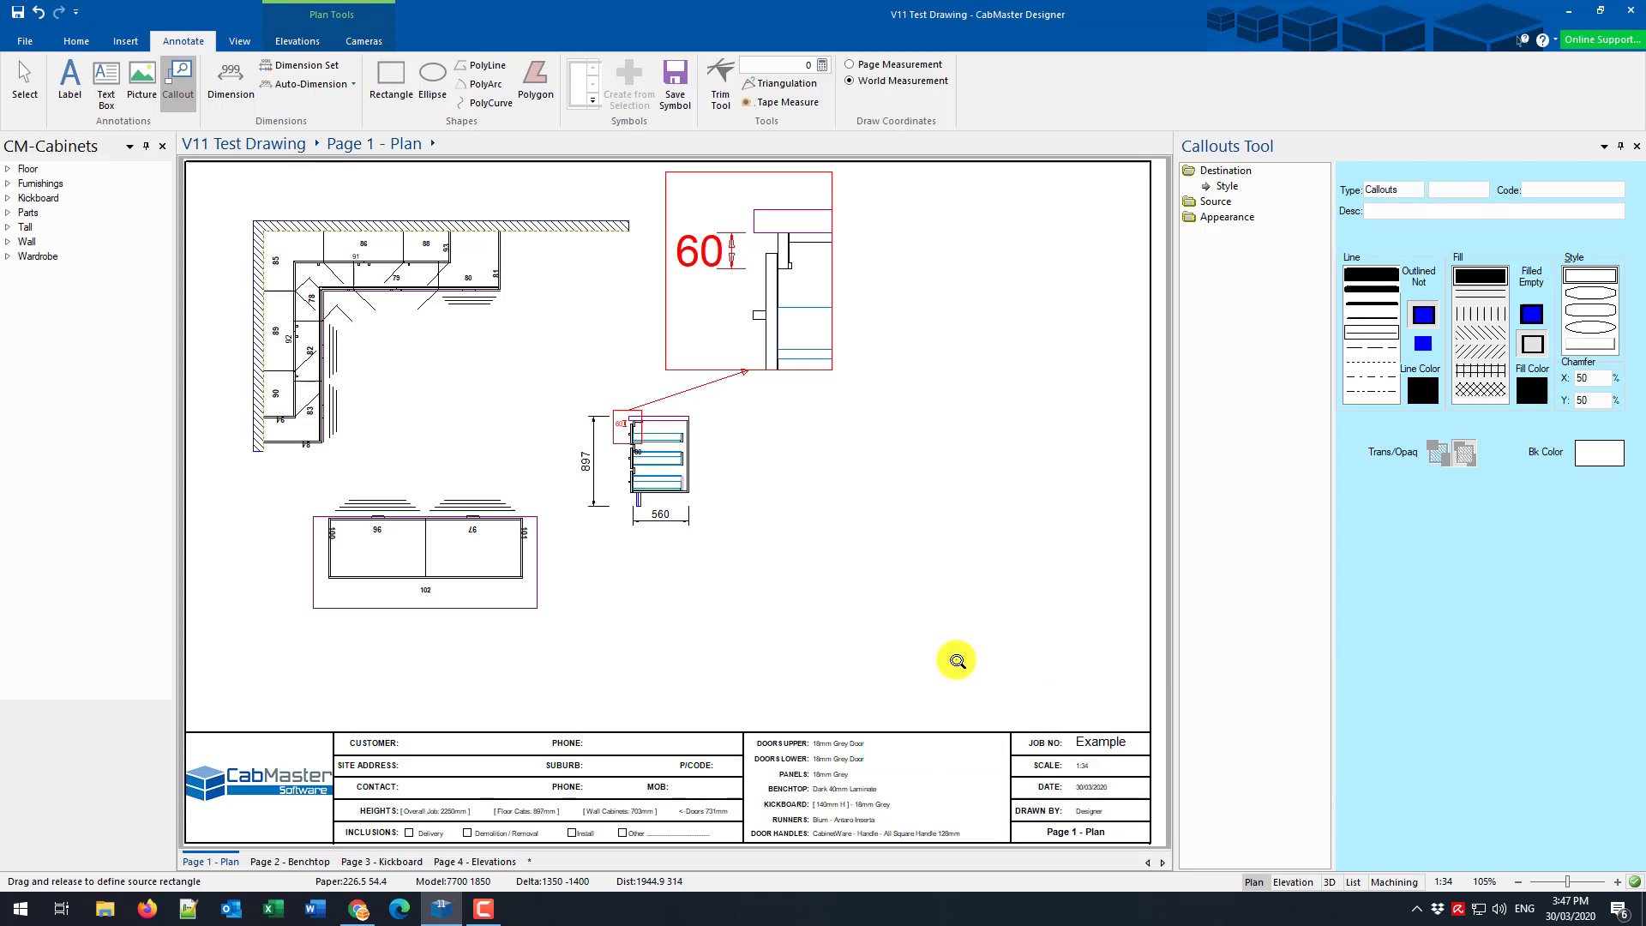
left_click(1423, 390)
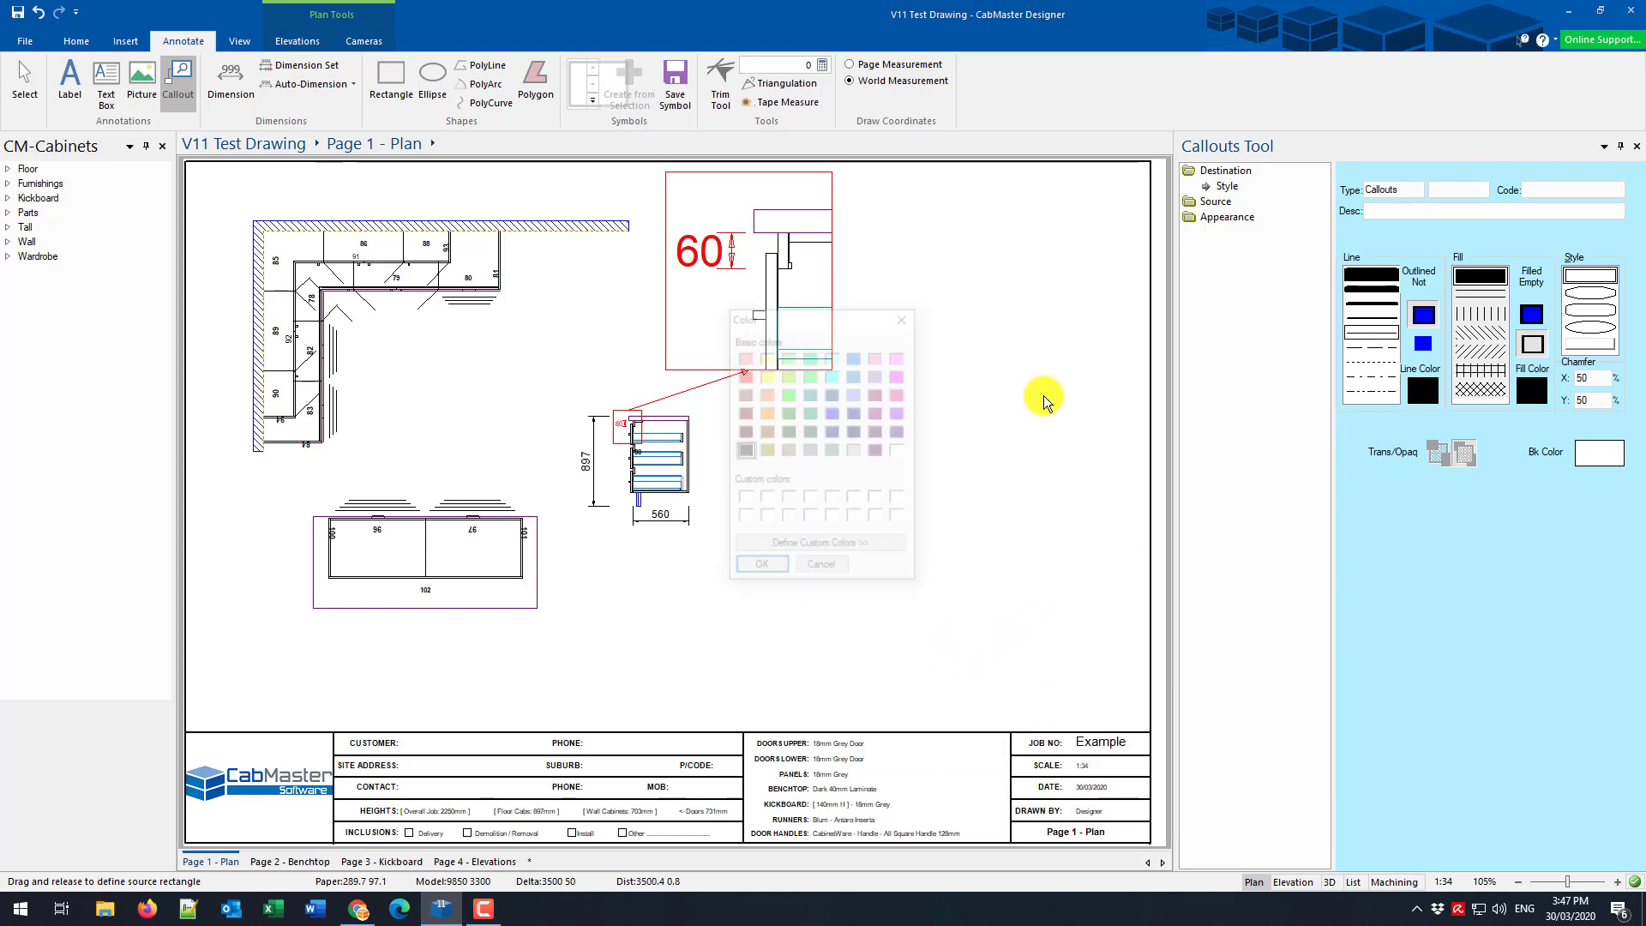
left_click(746, 376)
left_click(761, 563)
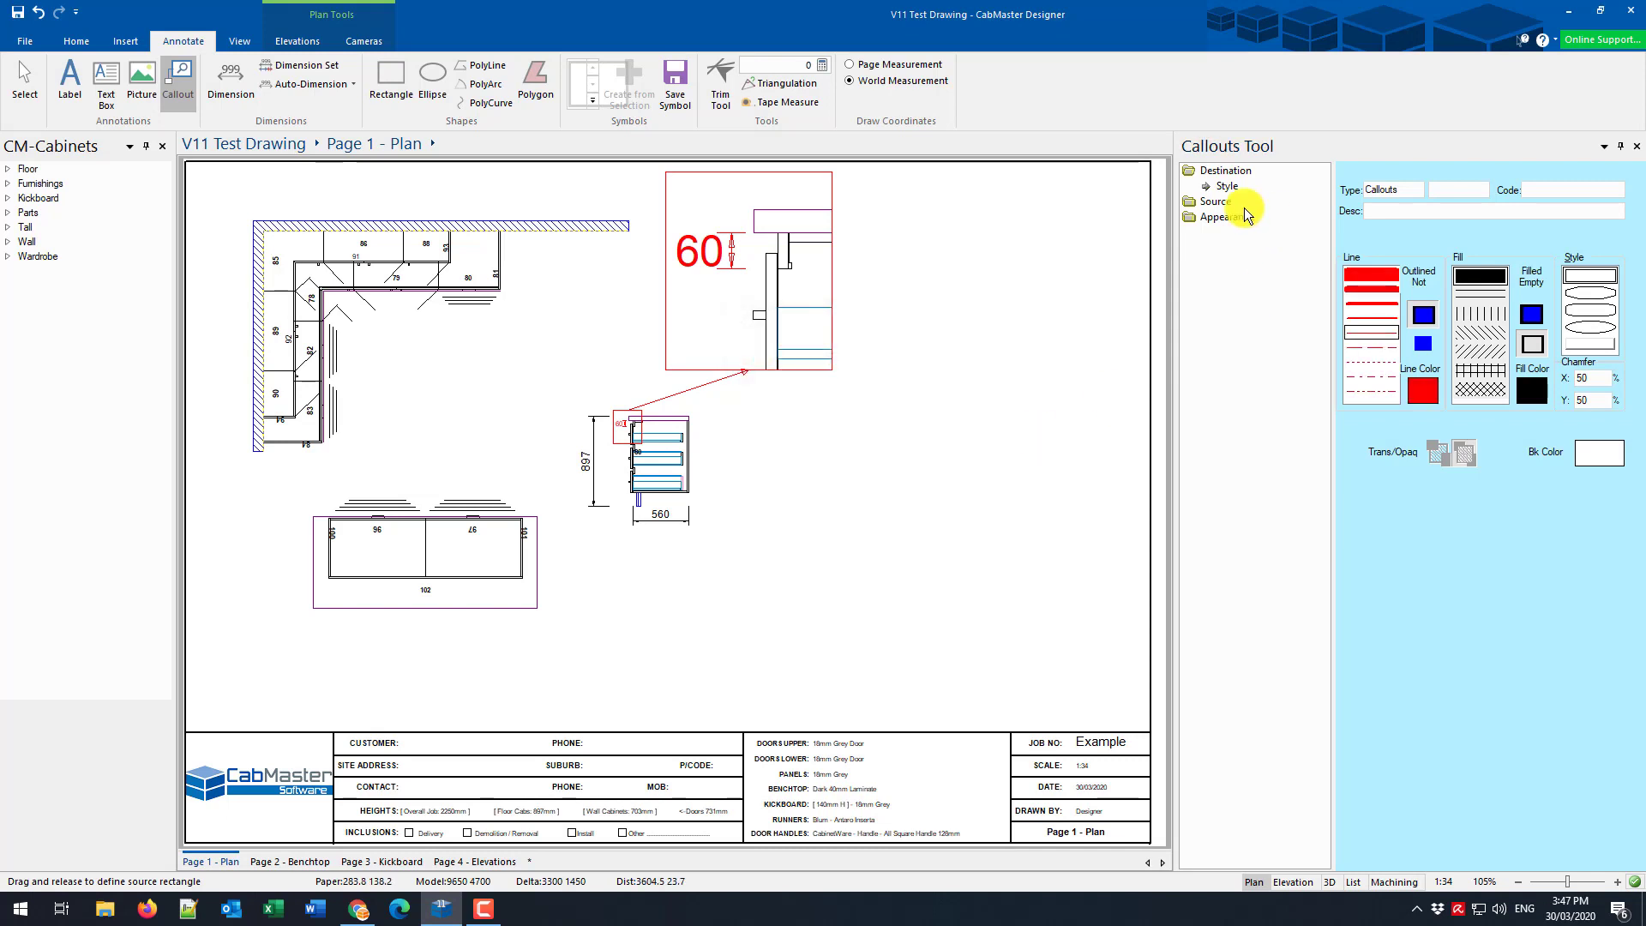
left_click(1234, 204)
left_click(1421, 390)
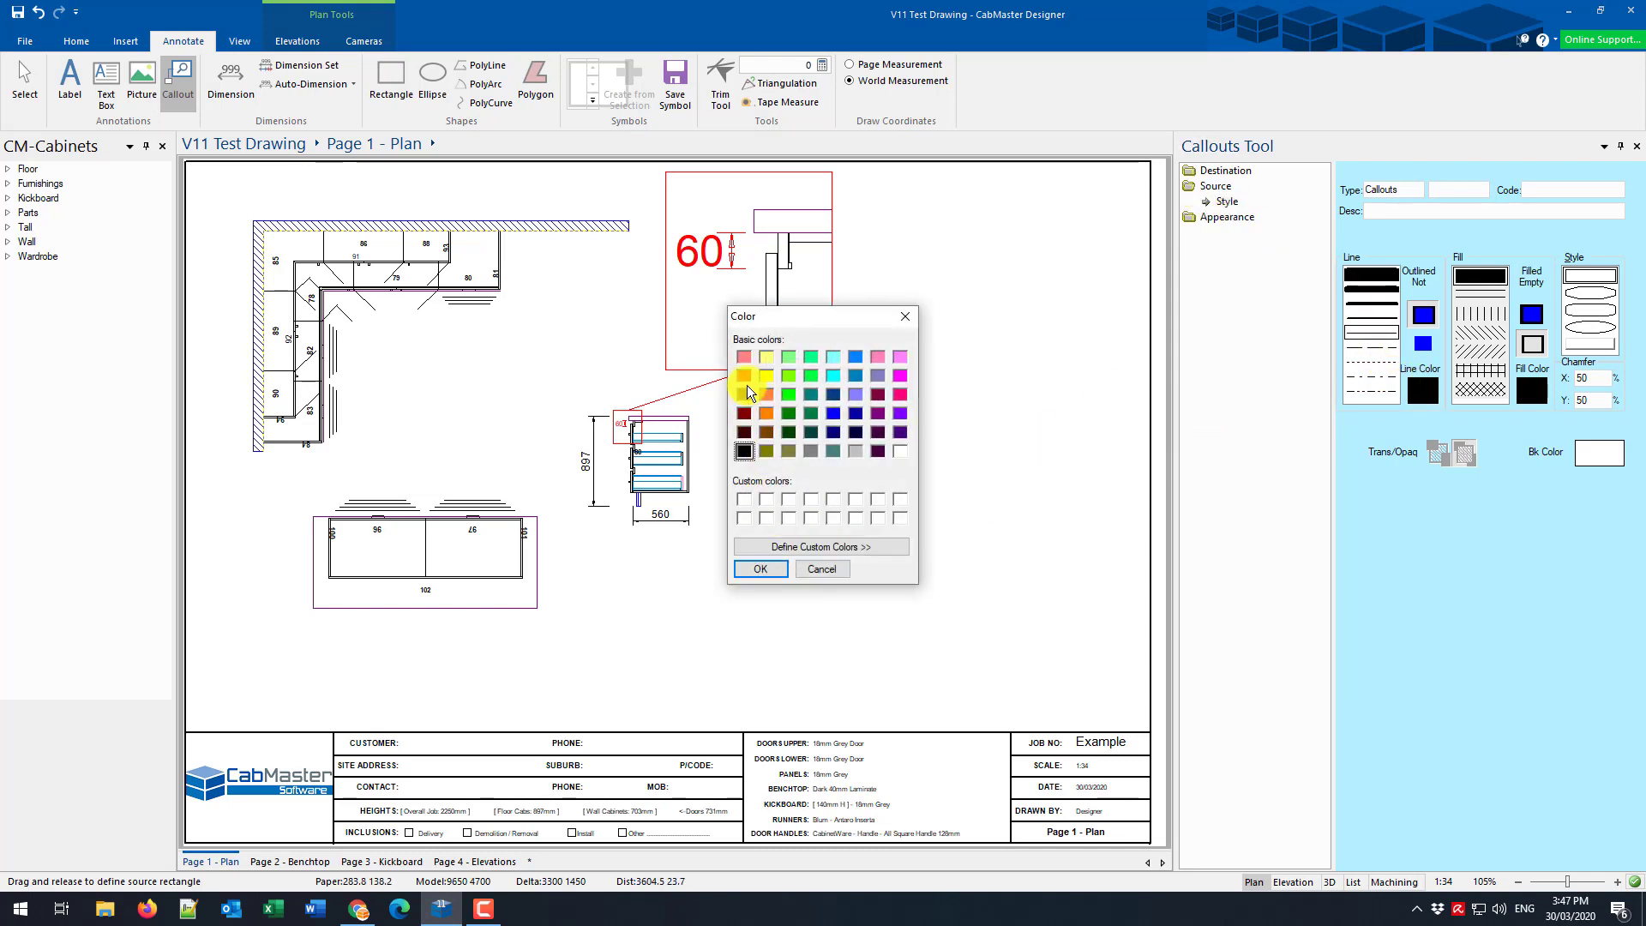
left_click(760, 568)
Set the default leader line to red with 2mm arrowheads at its end.
left_click(1200, 216)
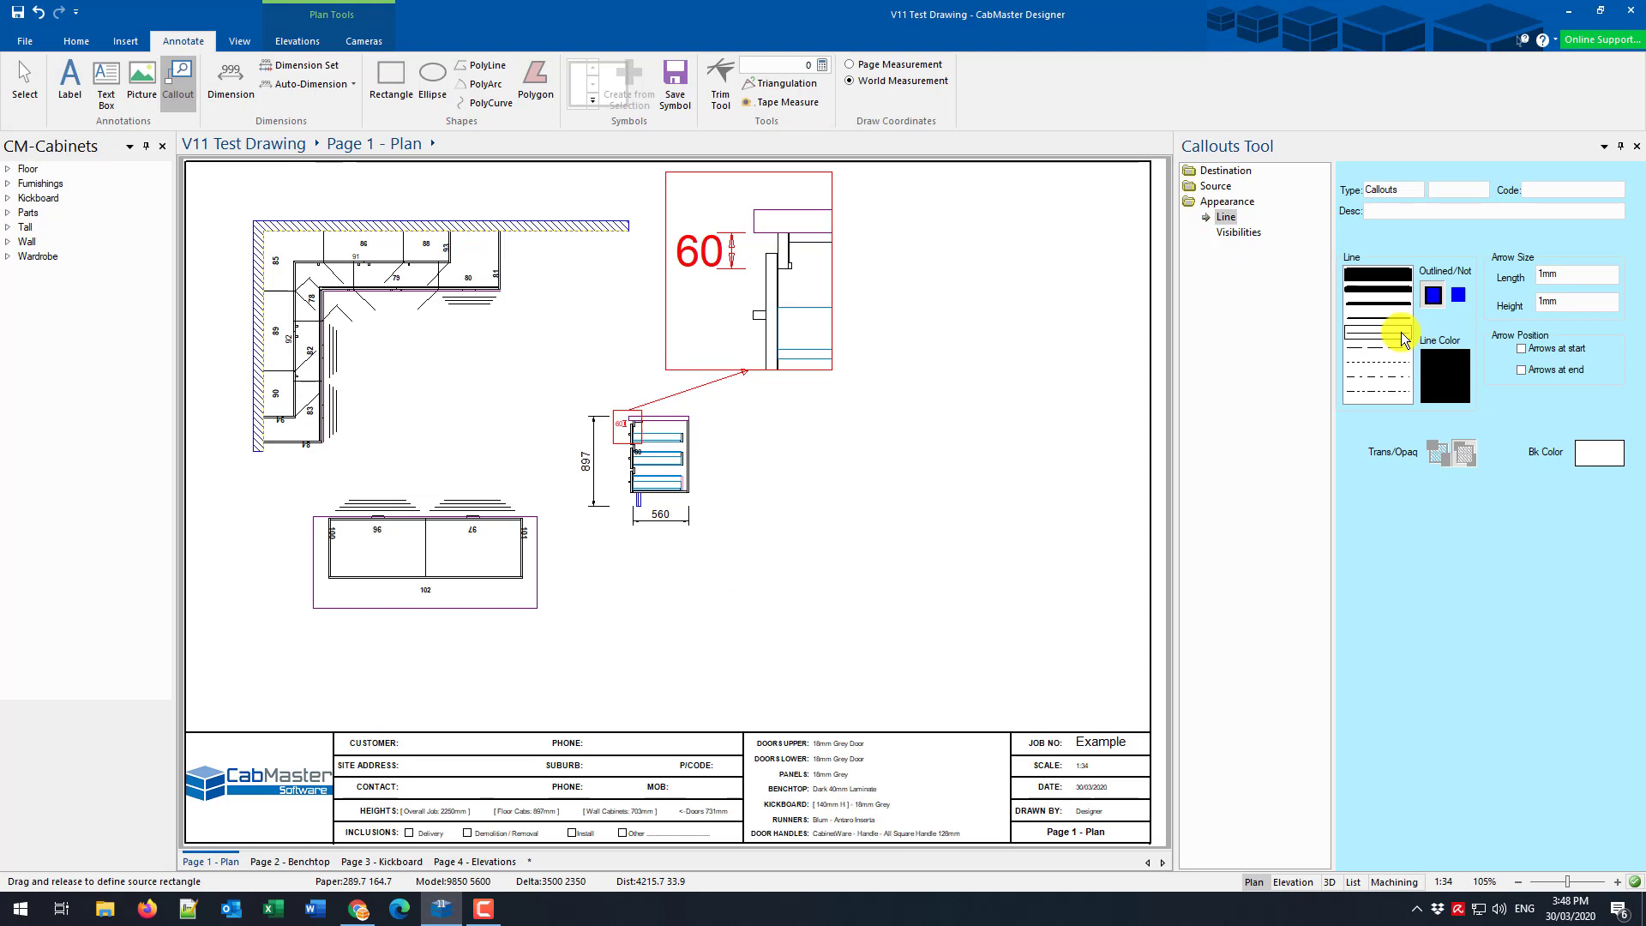
left_click(1444, 377)
left_click(744, 375)
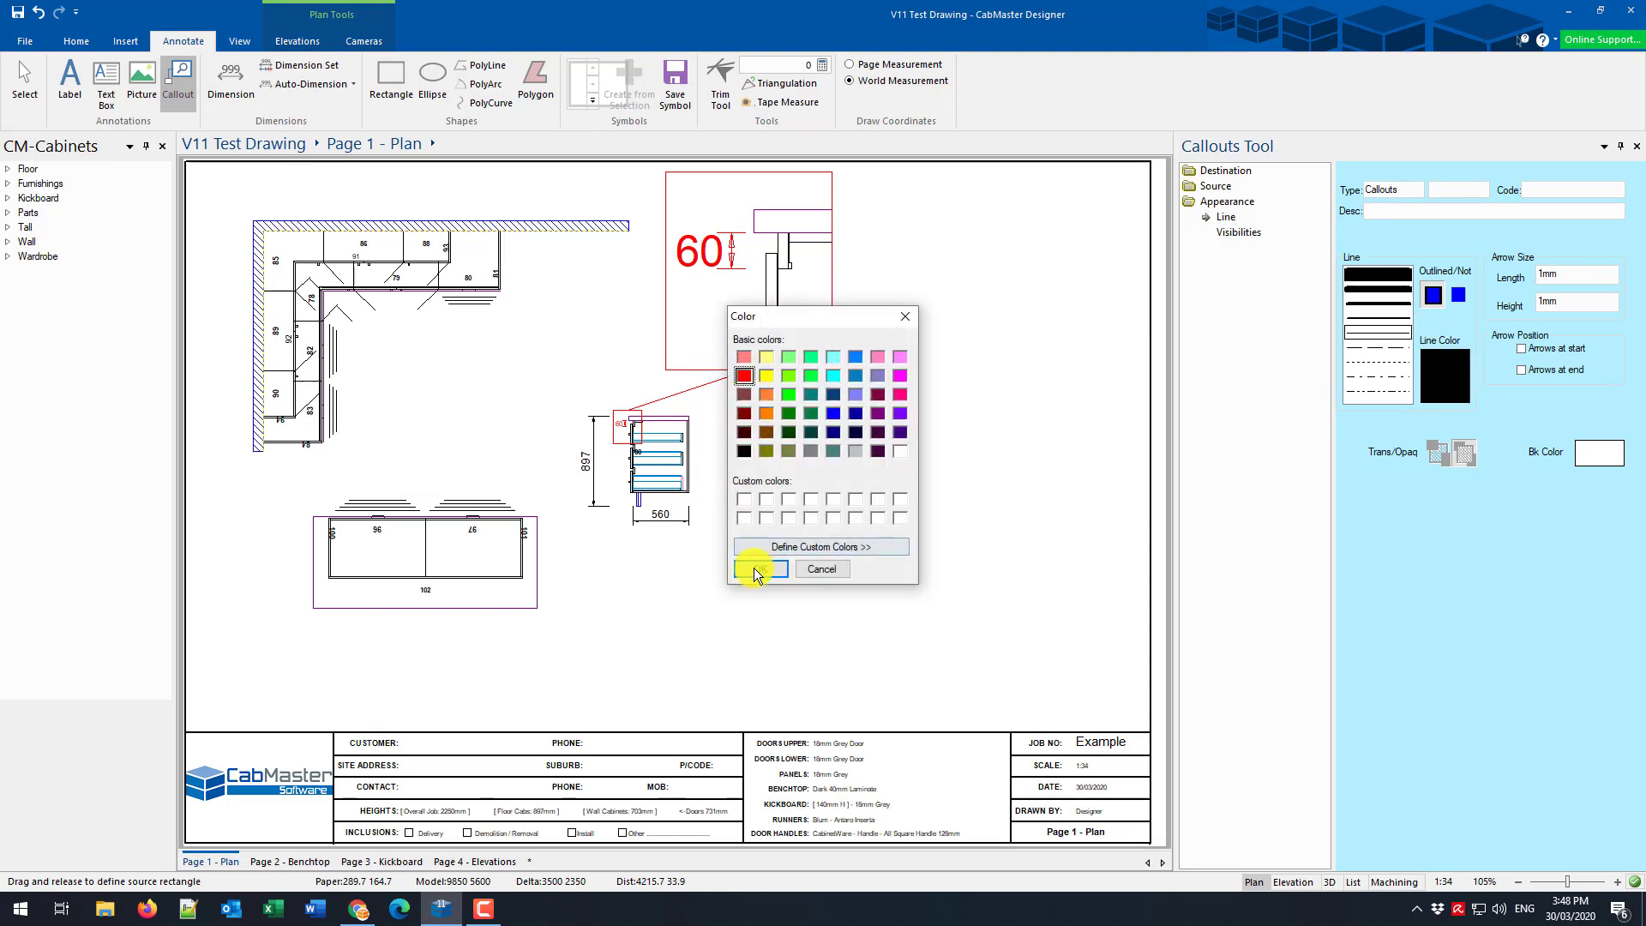
left_click(760, 568)
double_click(1572, 274)
type("2")
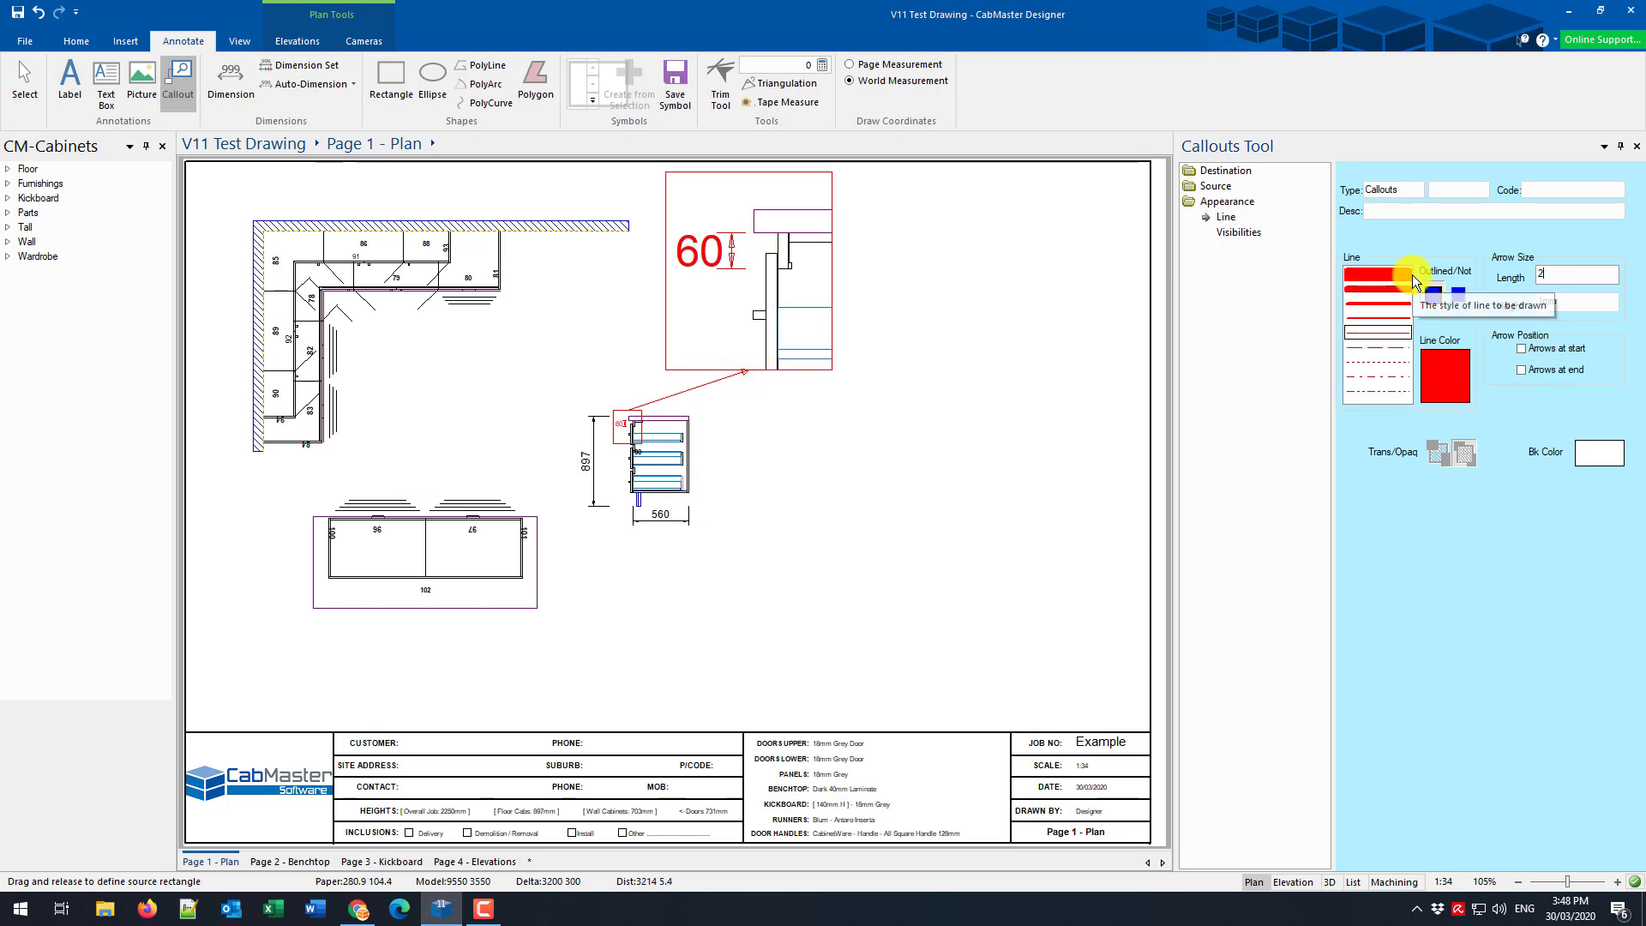
key("Return")
left_click(1529, 371)
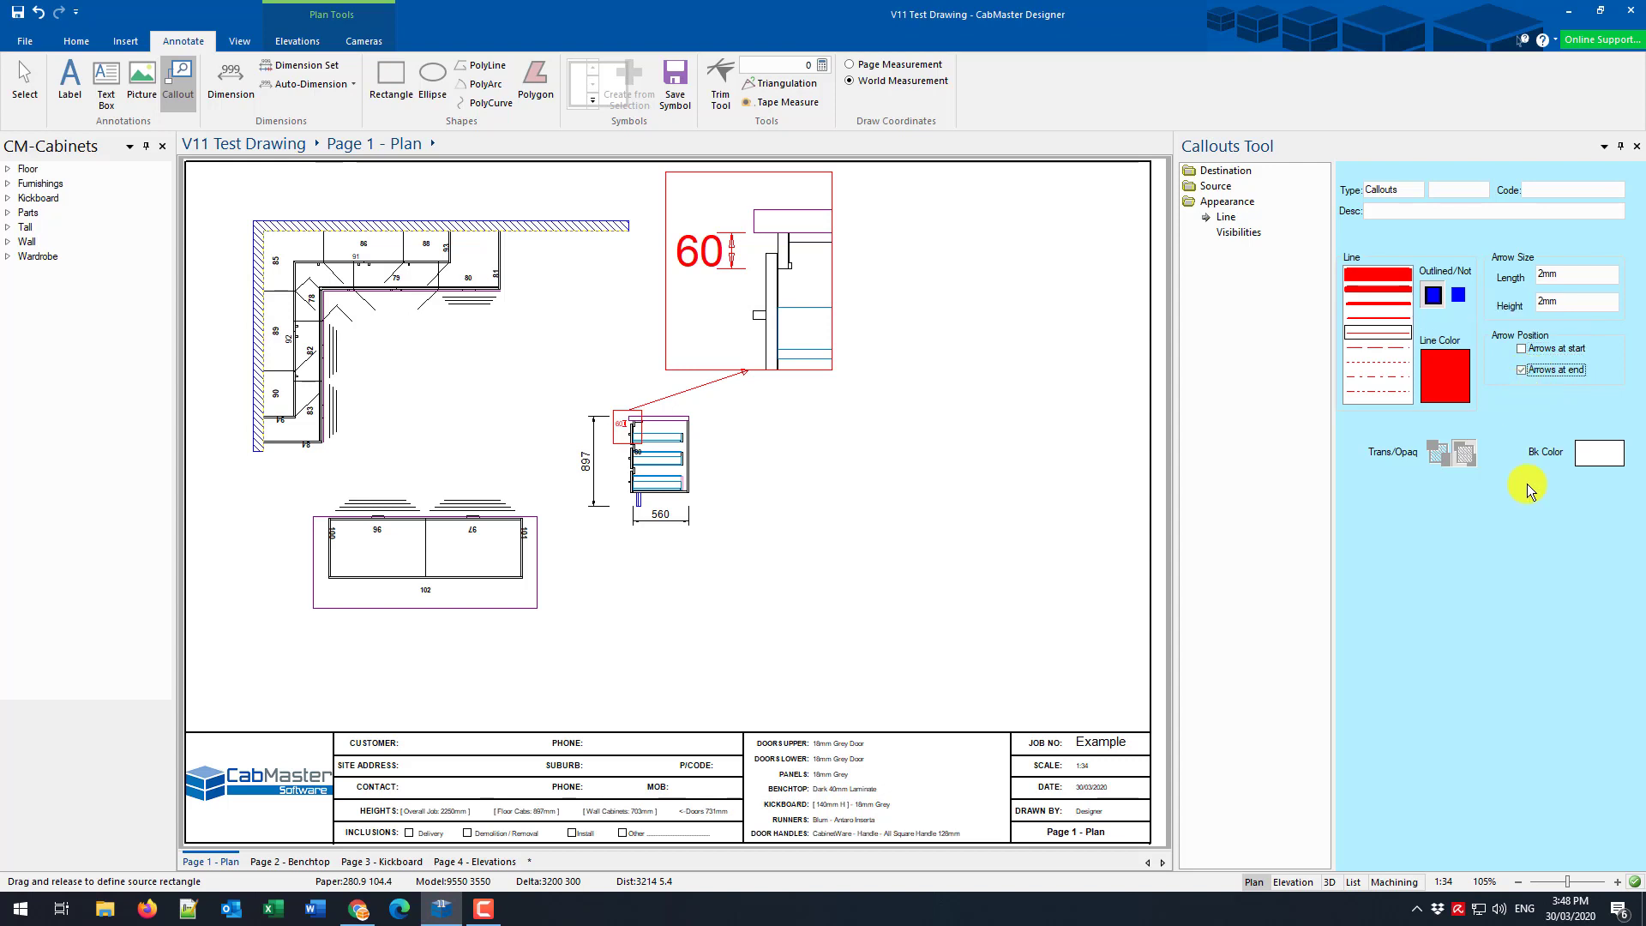
left_click(1236, 233)
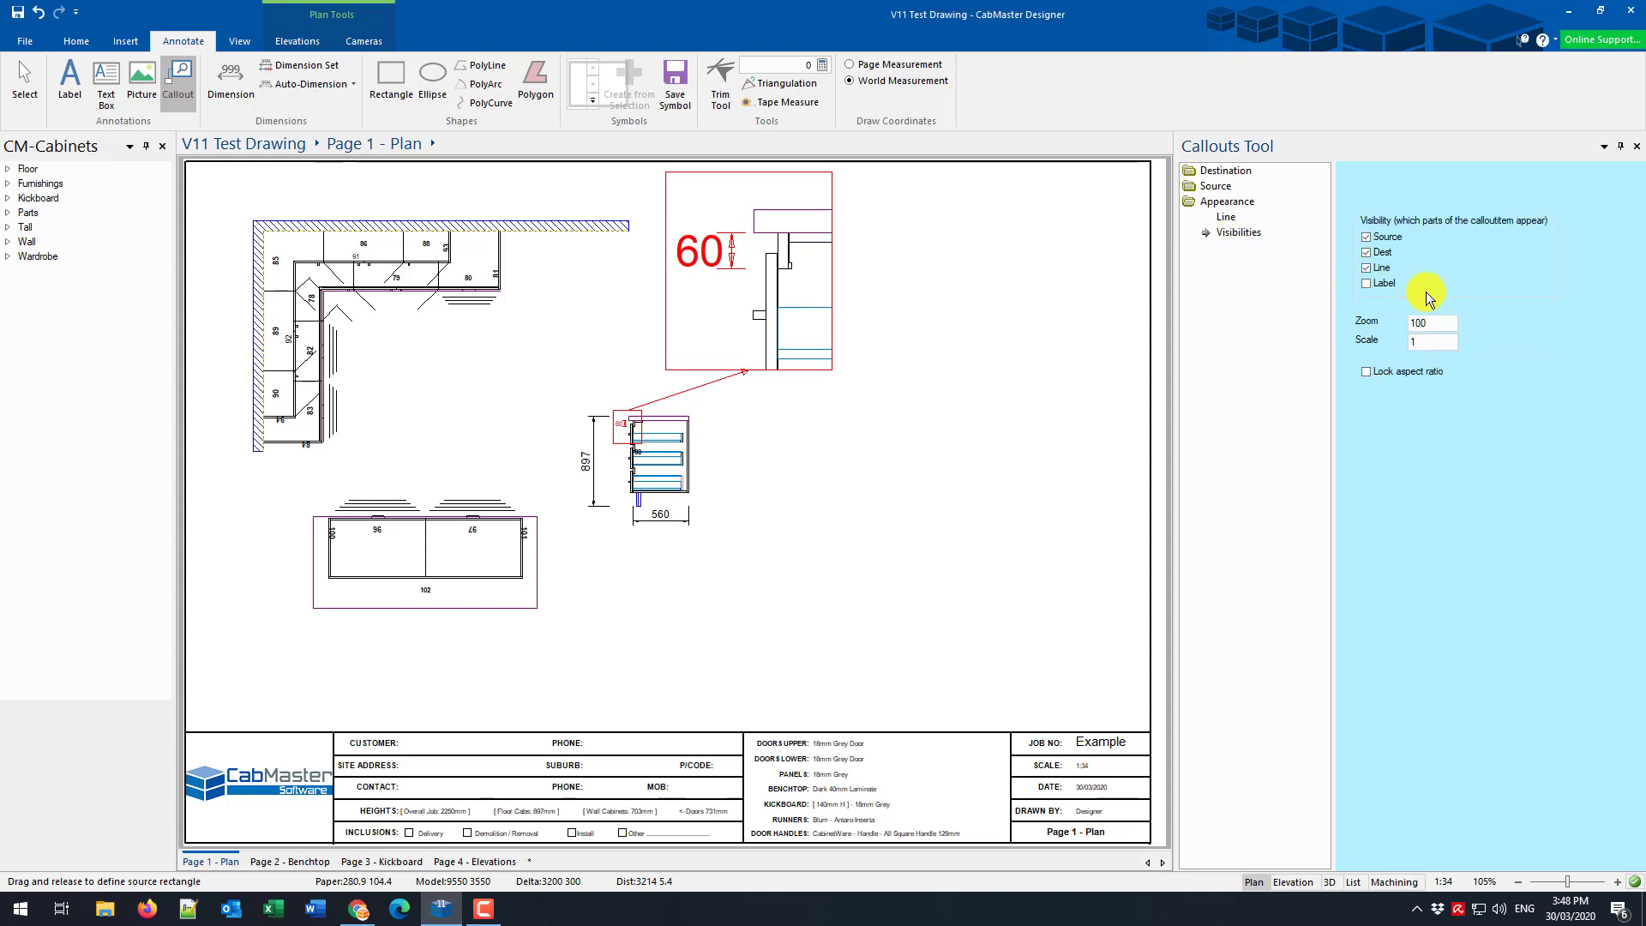
Save the callout tool settings as preset 'Red' and confirm it appears beside Black and Blue.
left_click(1636, 148)
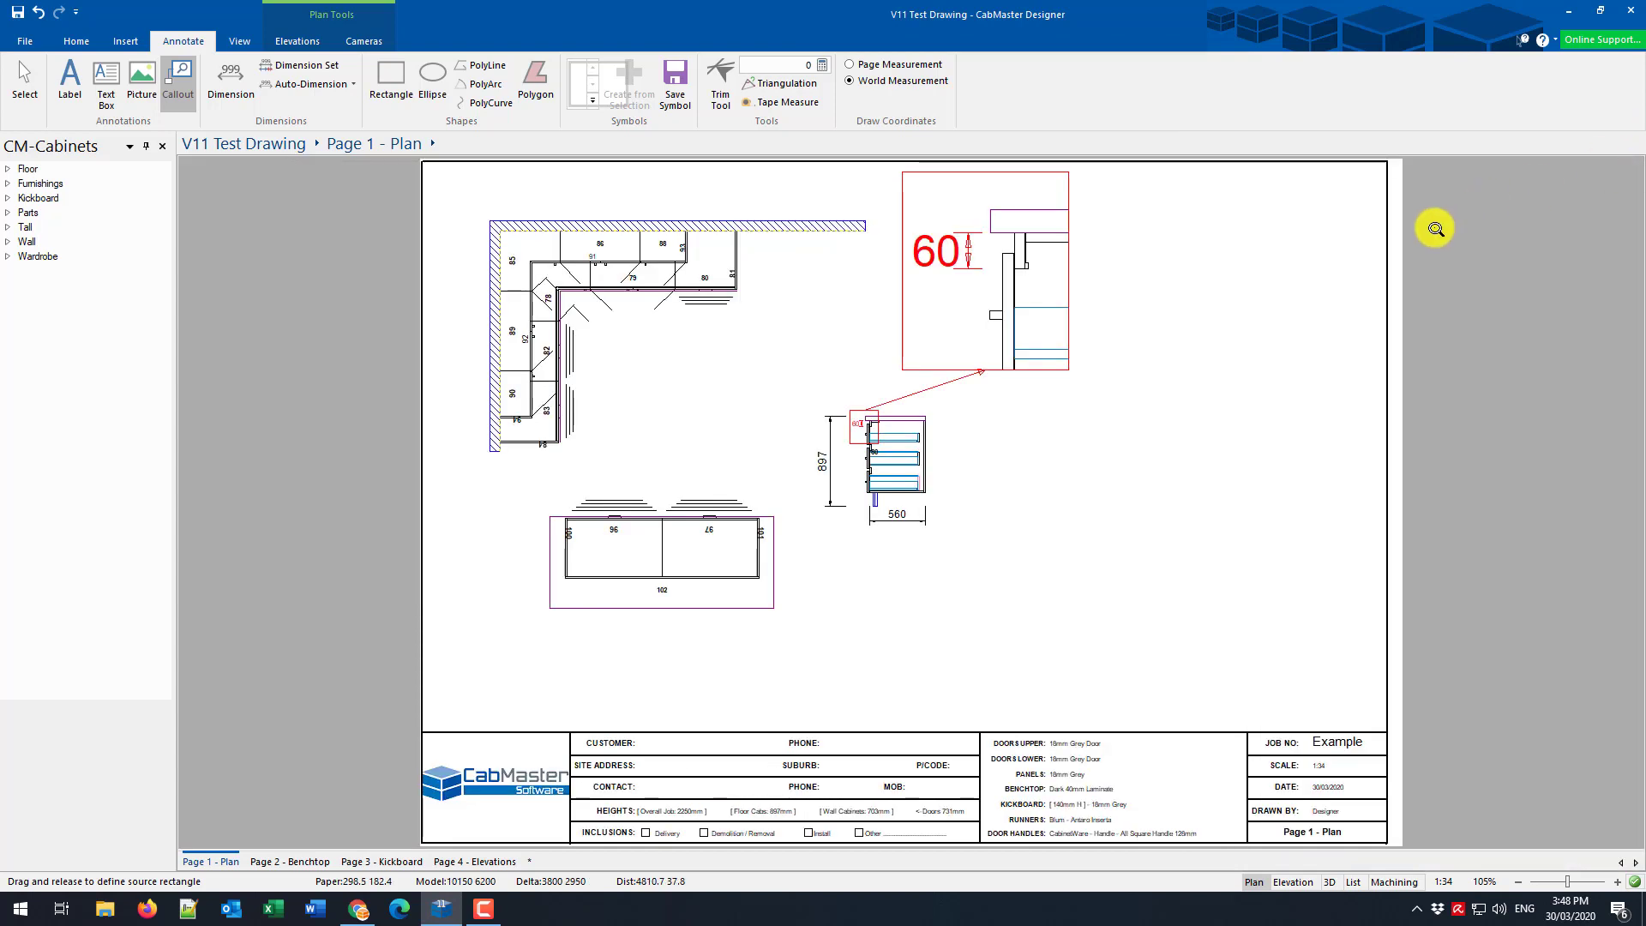
right_click(182, 79)
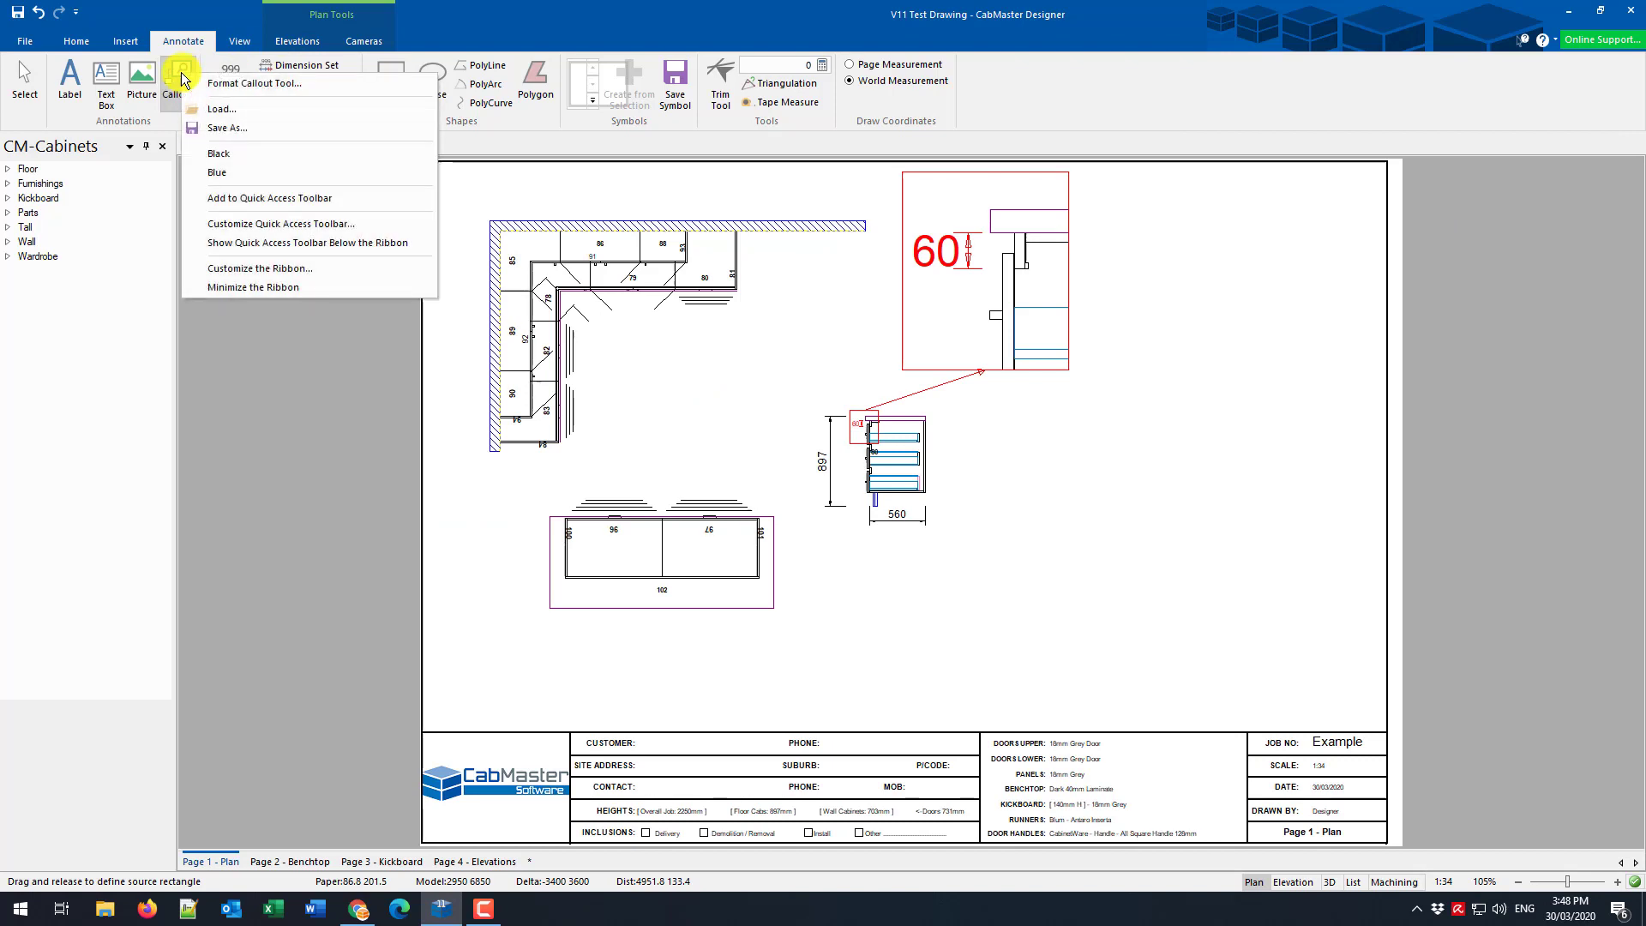
left_click(239, 130)
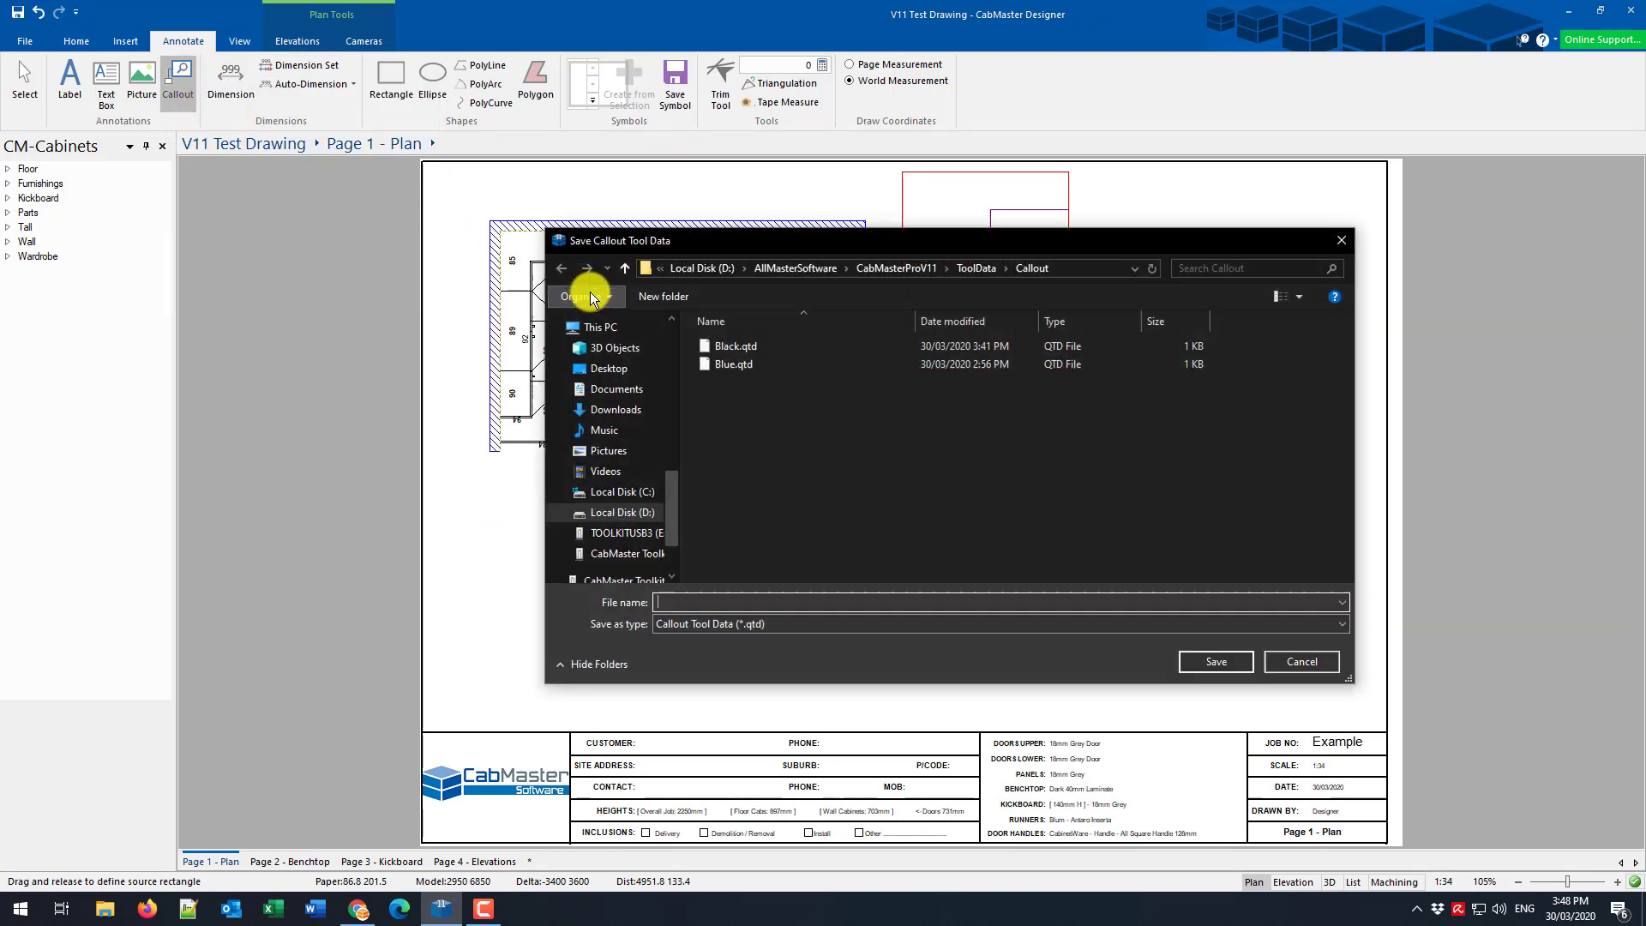
type("Red")
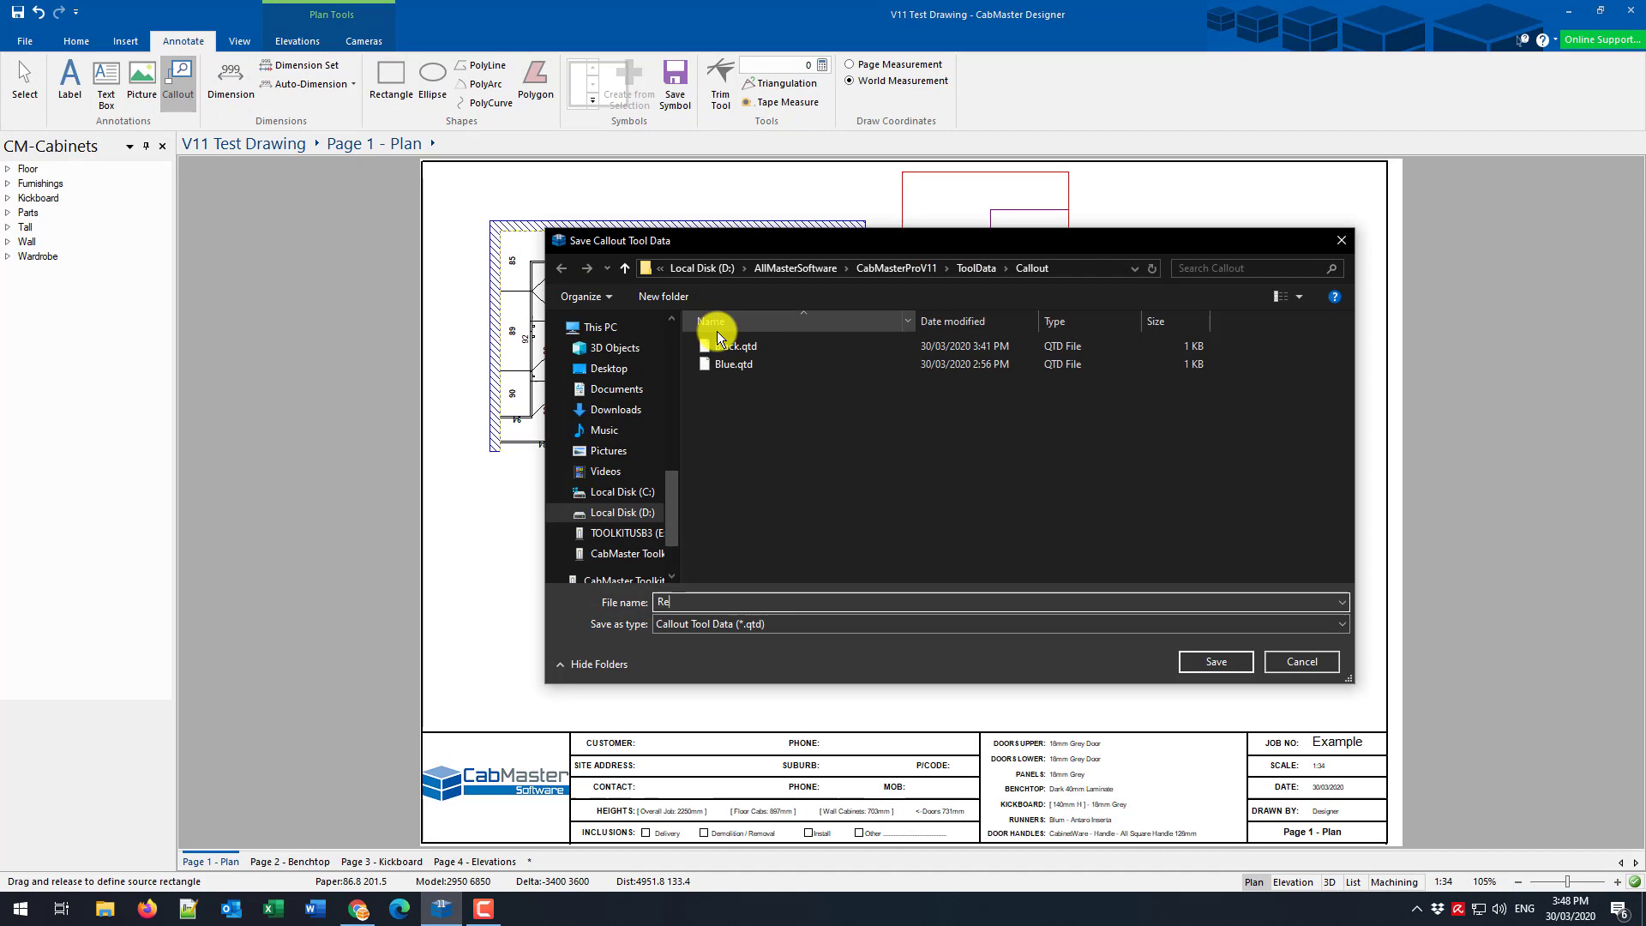
left_click(1224, 656)
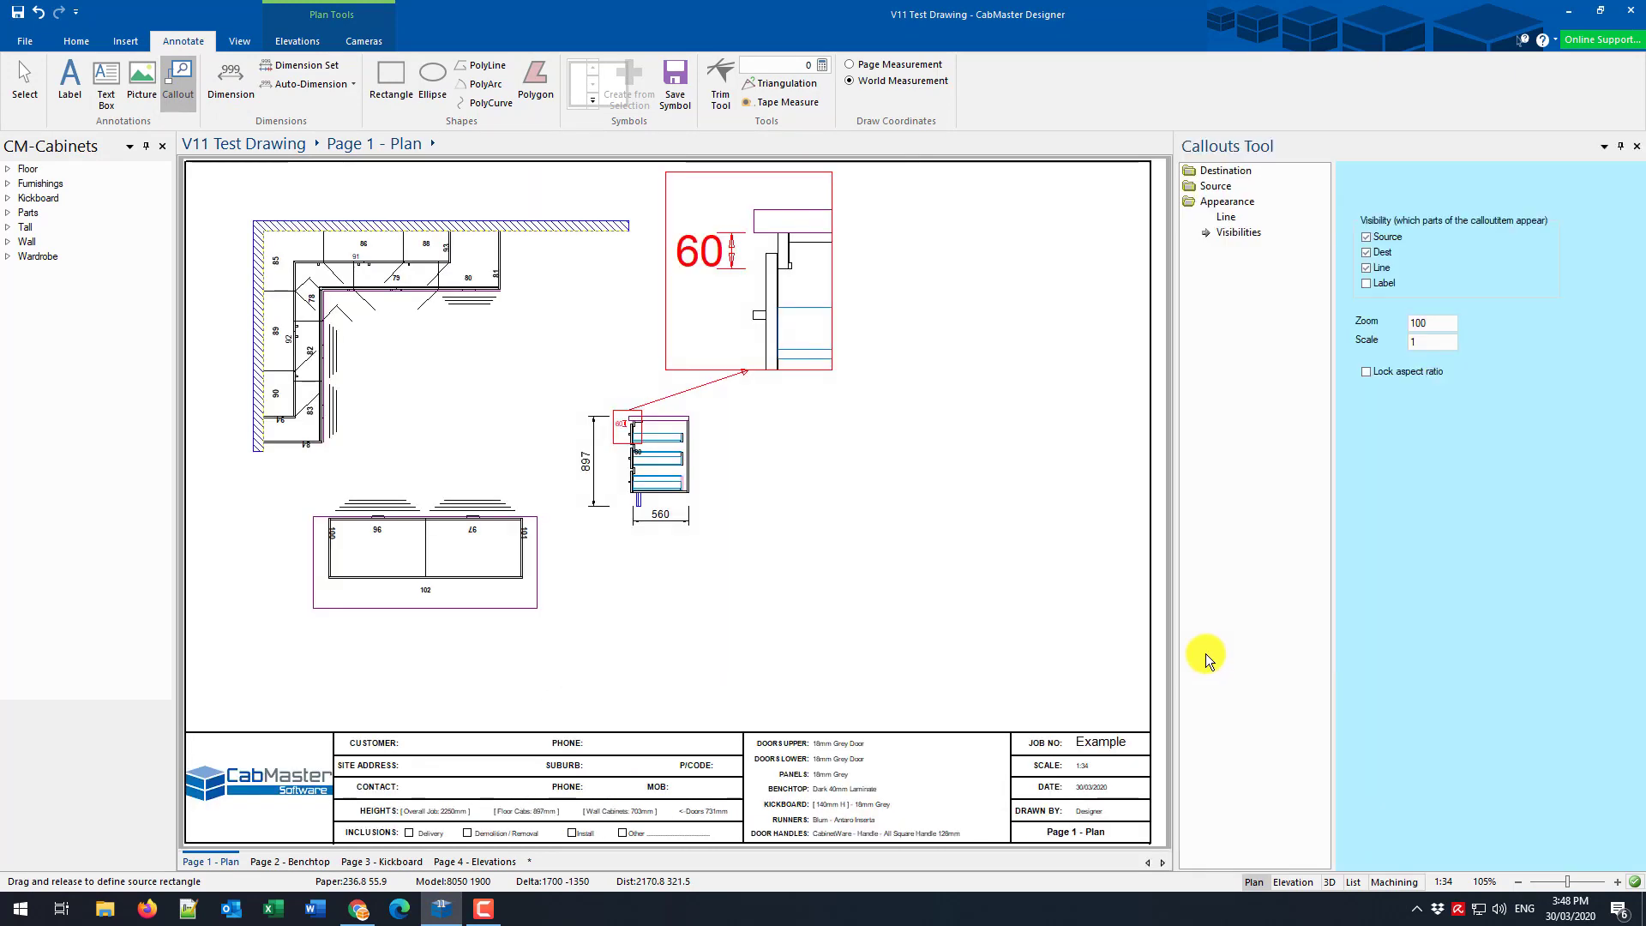
left_click(1637, 147)
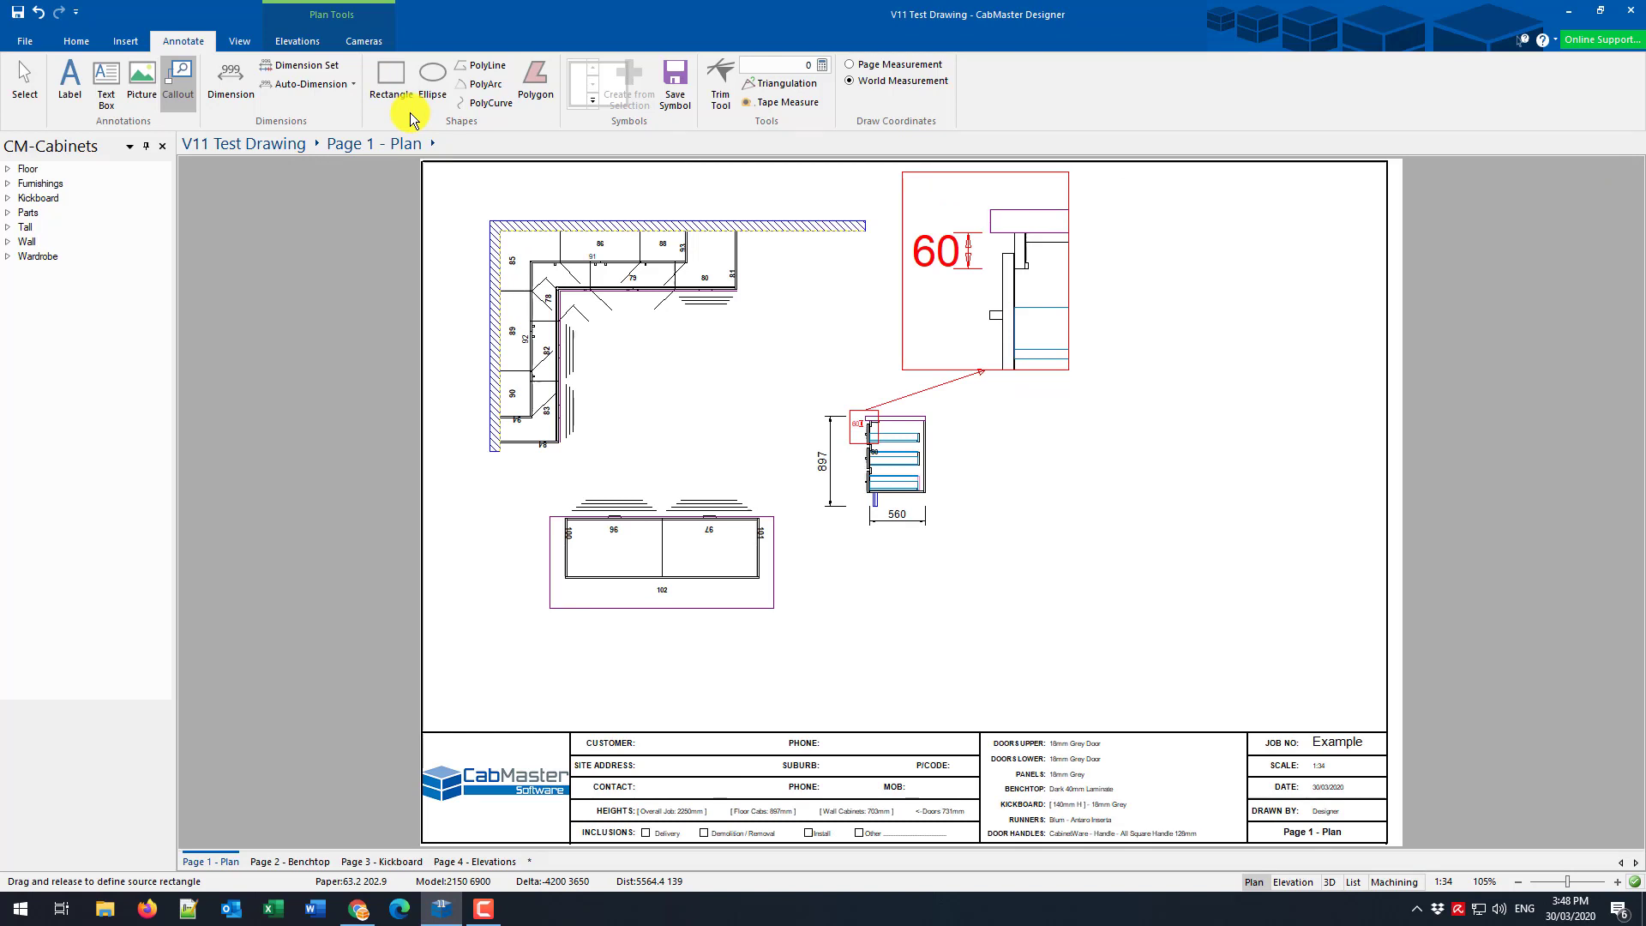
right_click(180, 81)
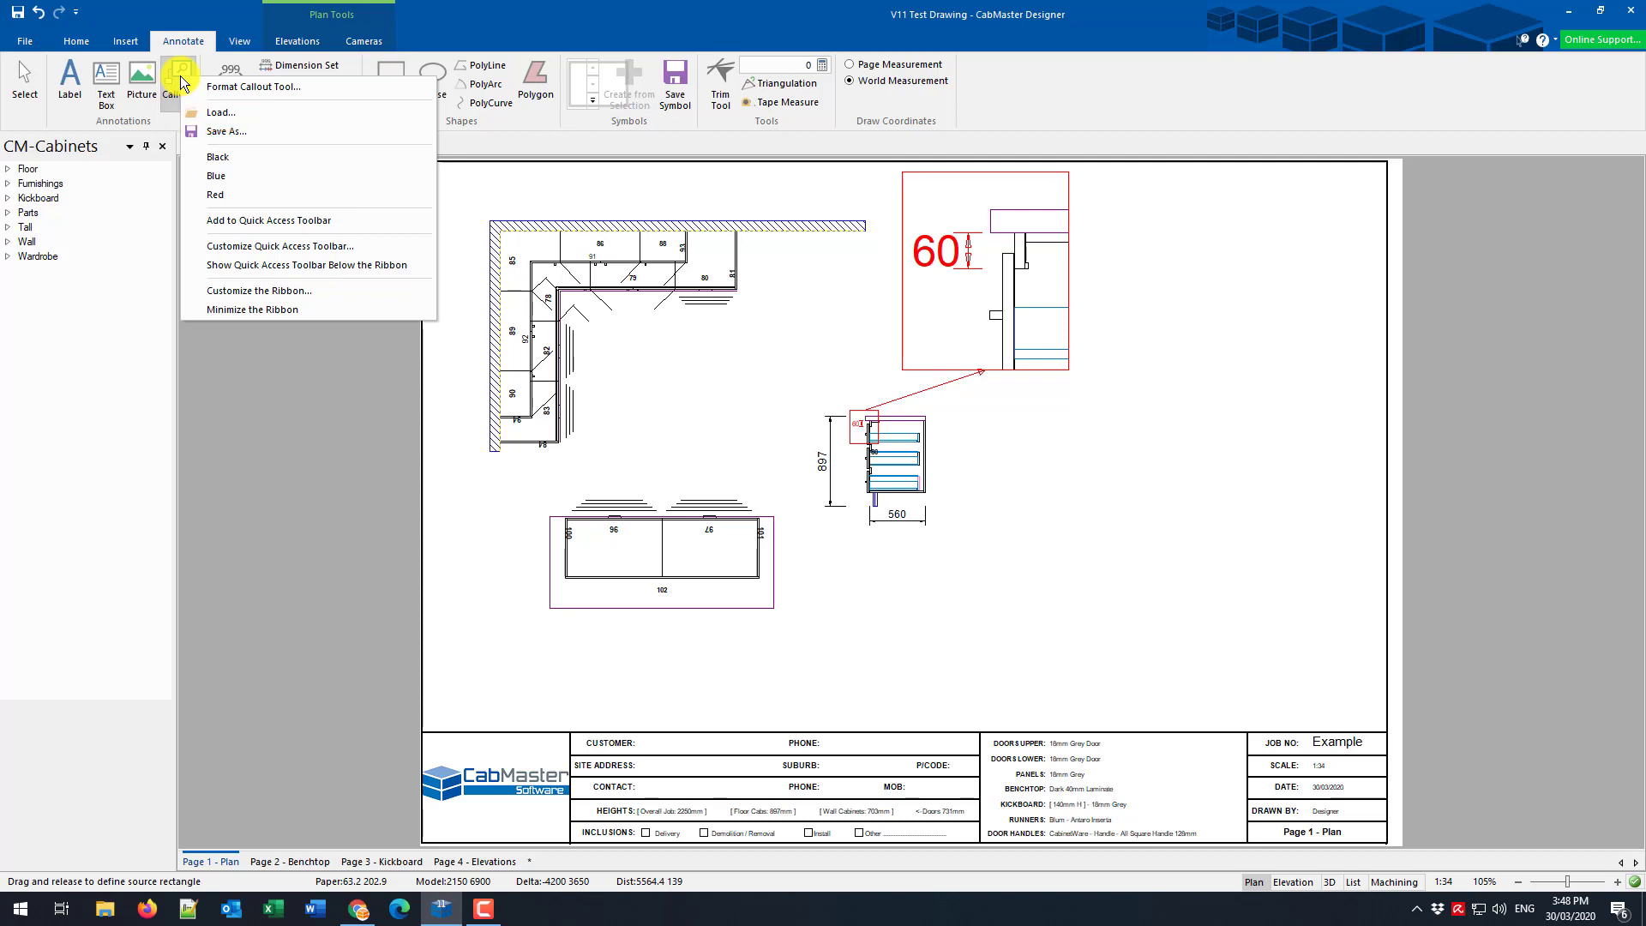
Add a red callout enlarging the benchtop's right end, with its view placed below right.
key("Escape")
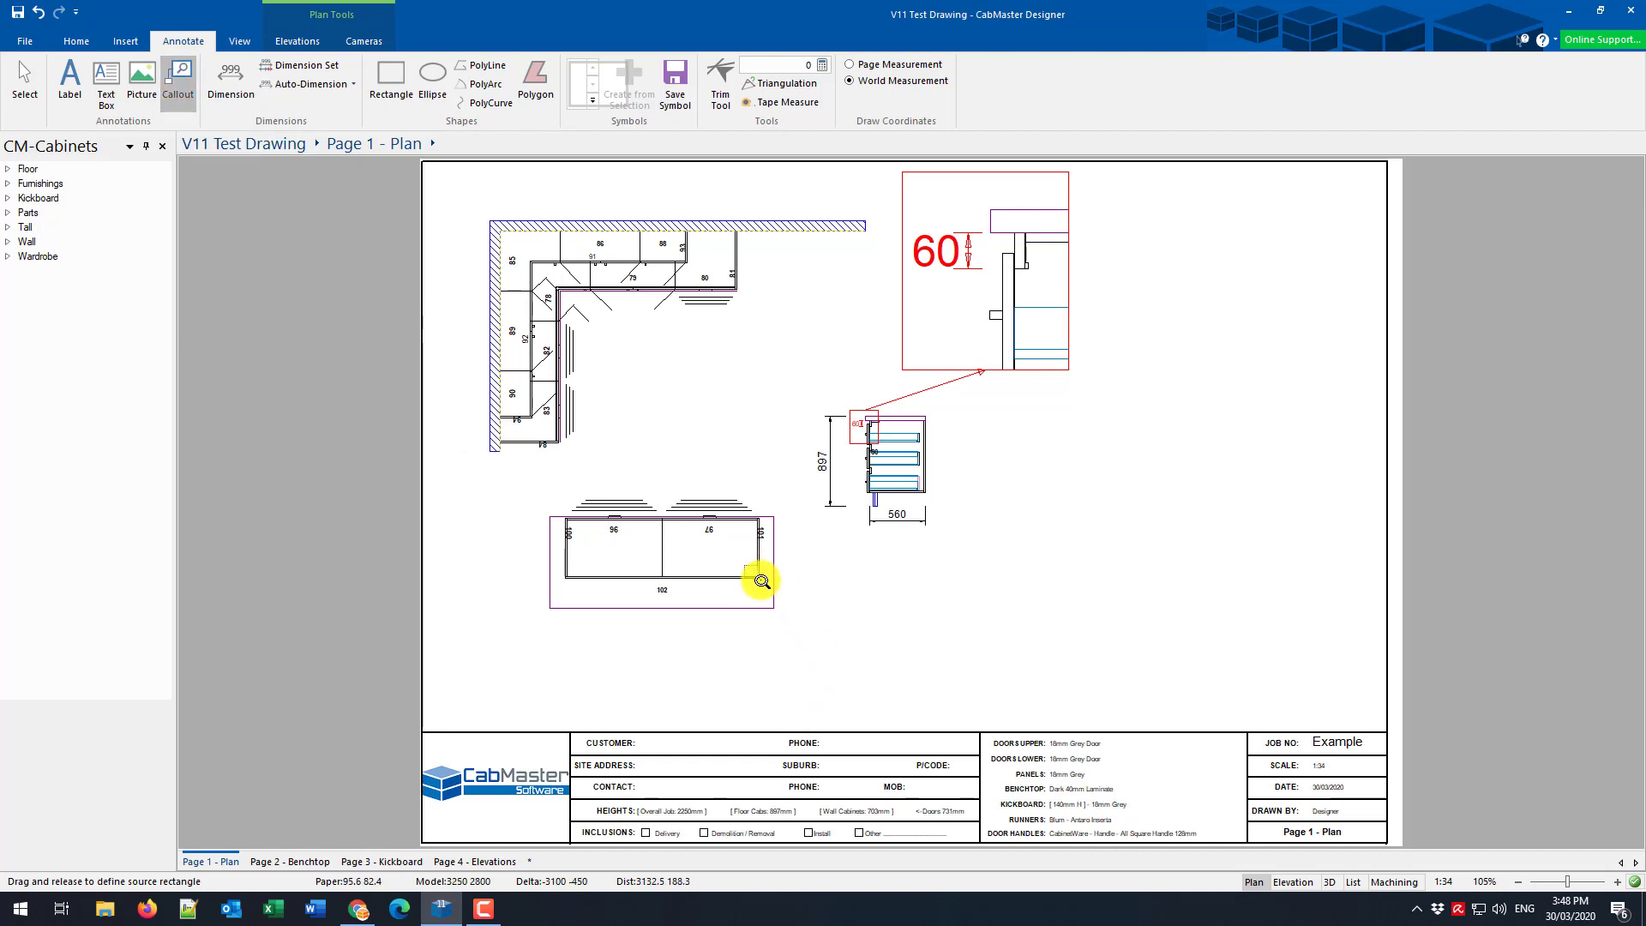
left_click_drag(771, 591, 772, 591)
left_click_drag(894, 576, 1080, 721)
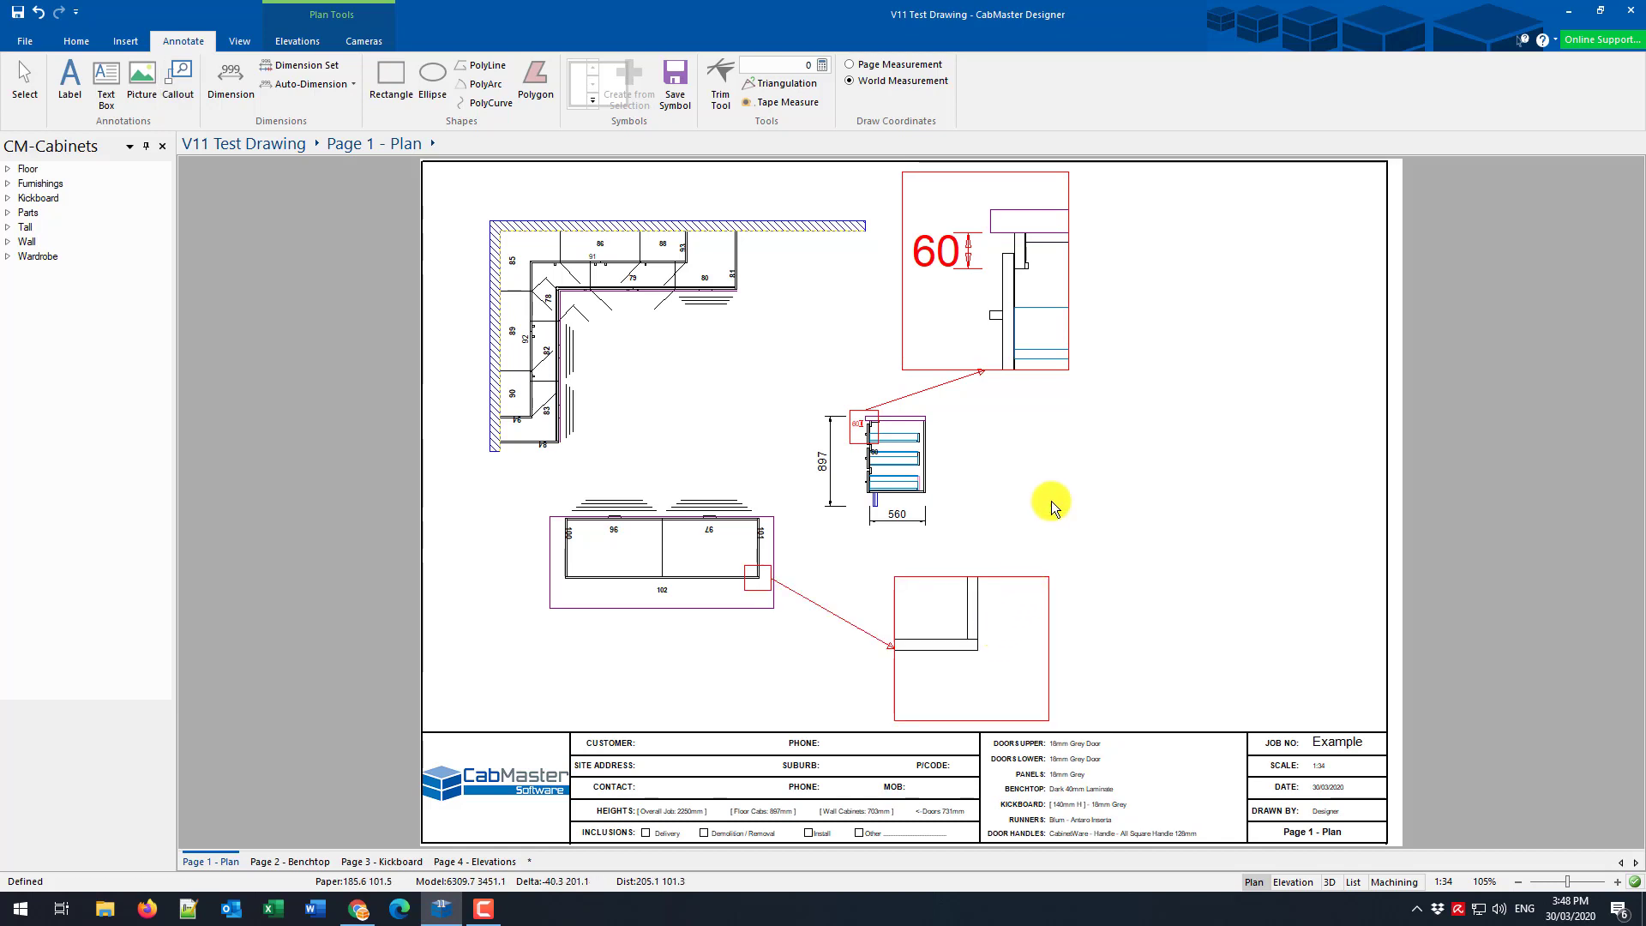
Load the Blue preset and add a blue callout enlarging the benchtop's left end, placed below.
right_click(174, 77)
left_click(234, 162)
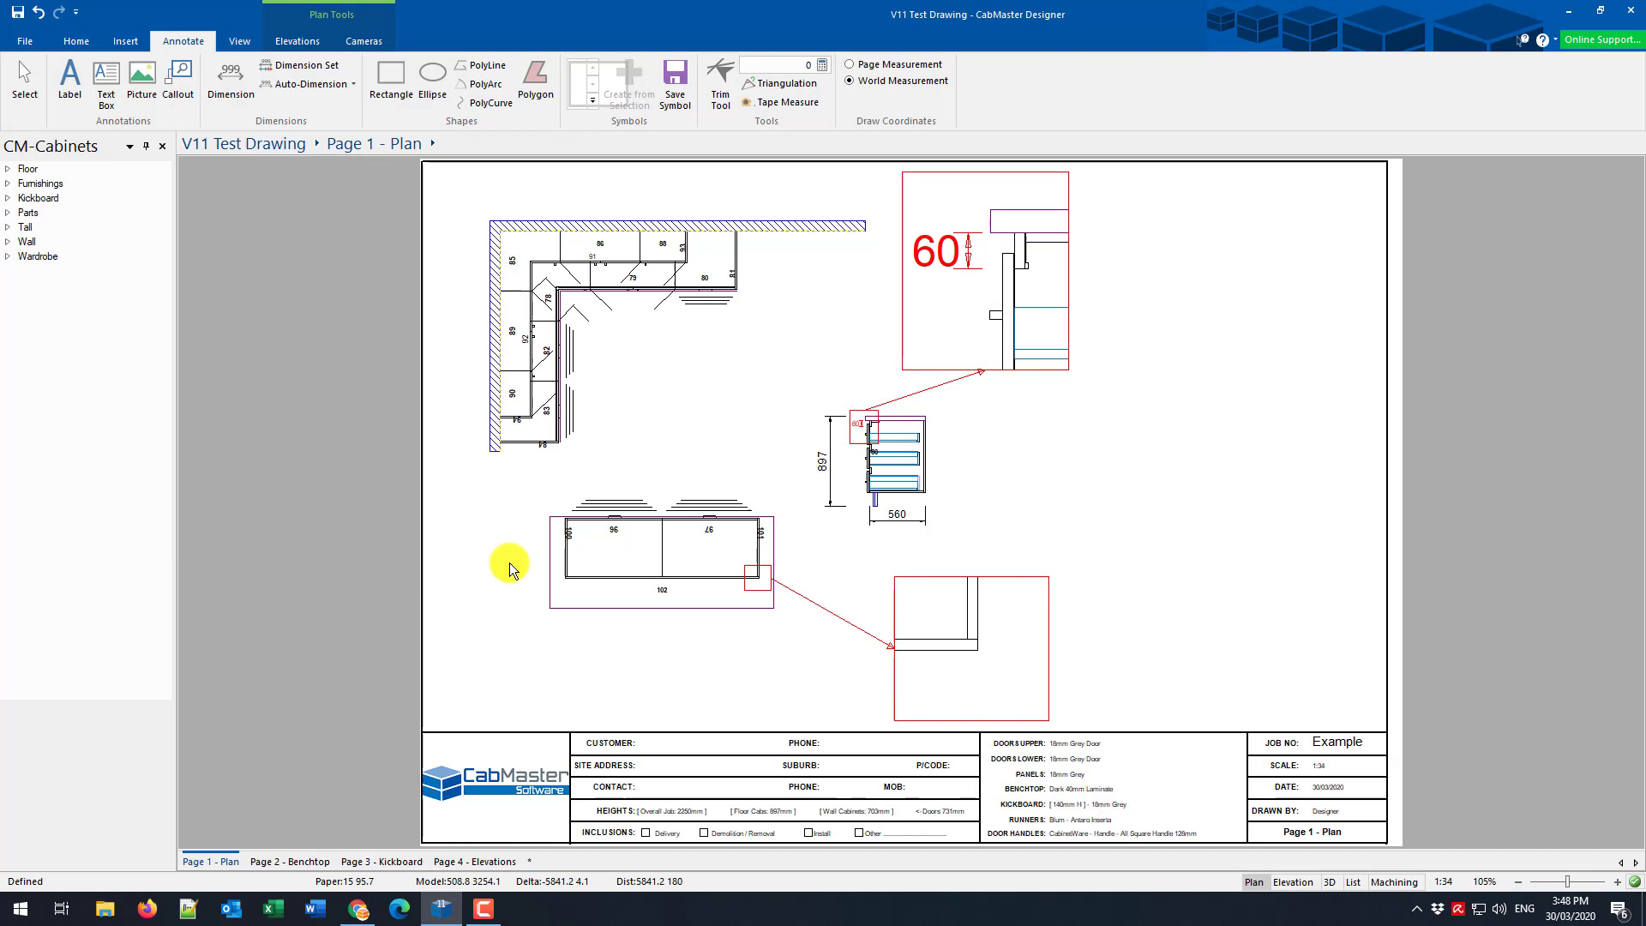
left_click(176, 79)
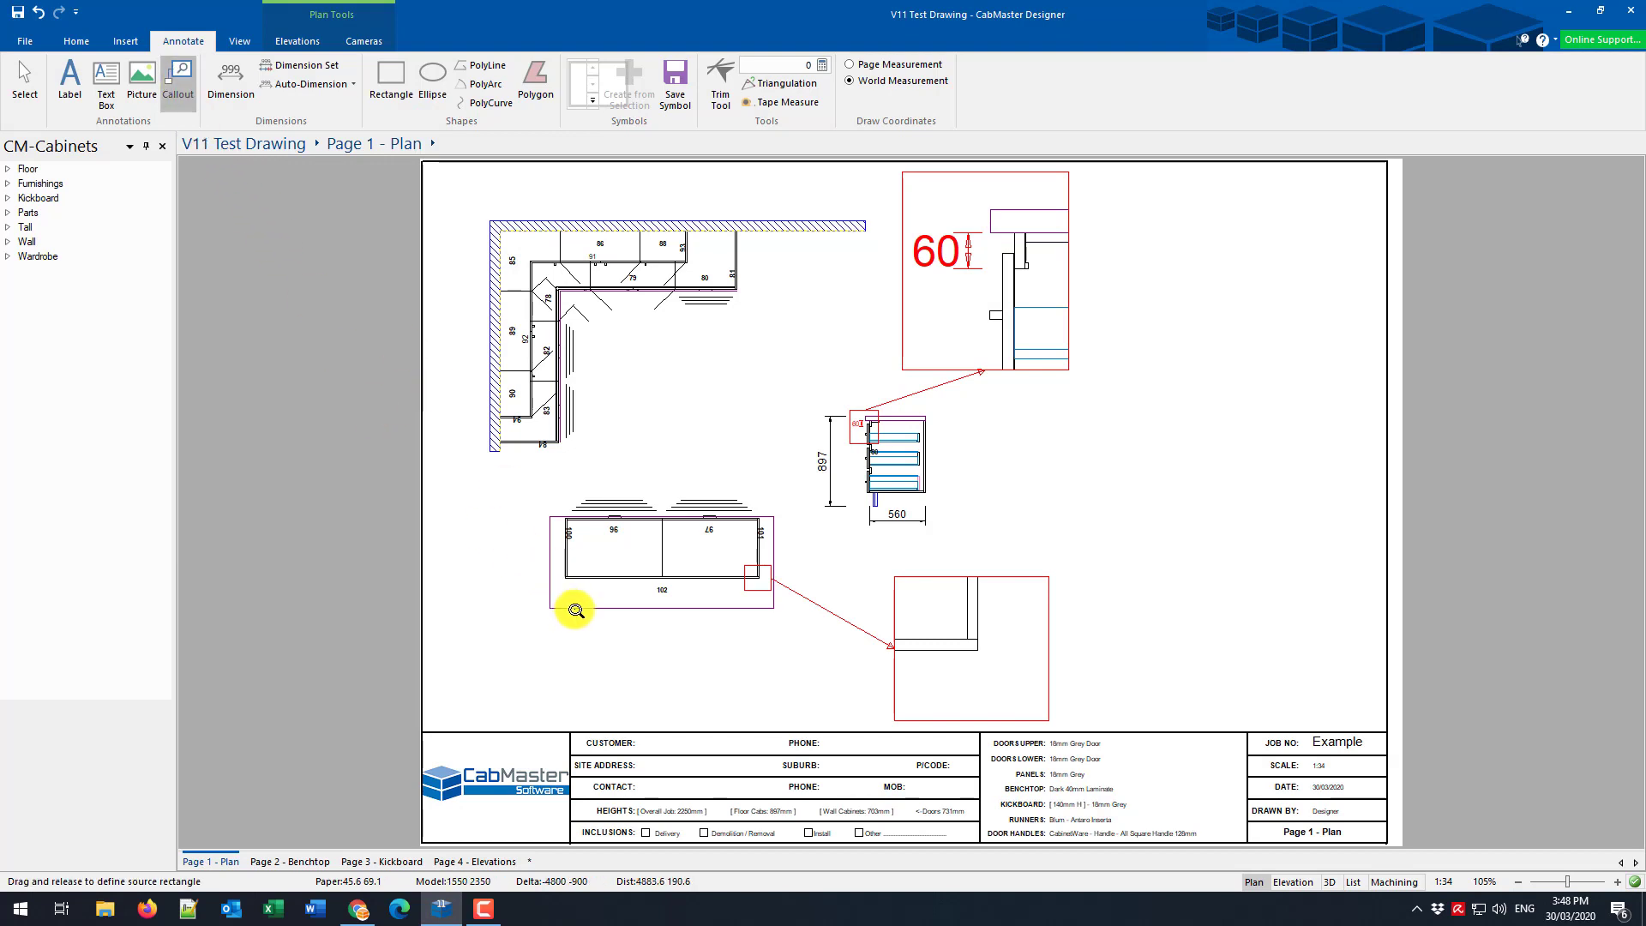
left_click_drag(554, 566, 584, 587)
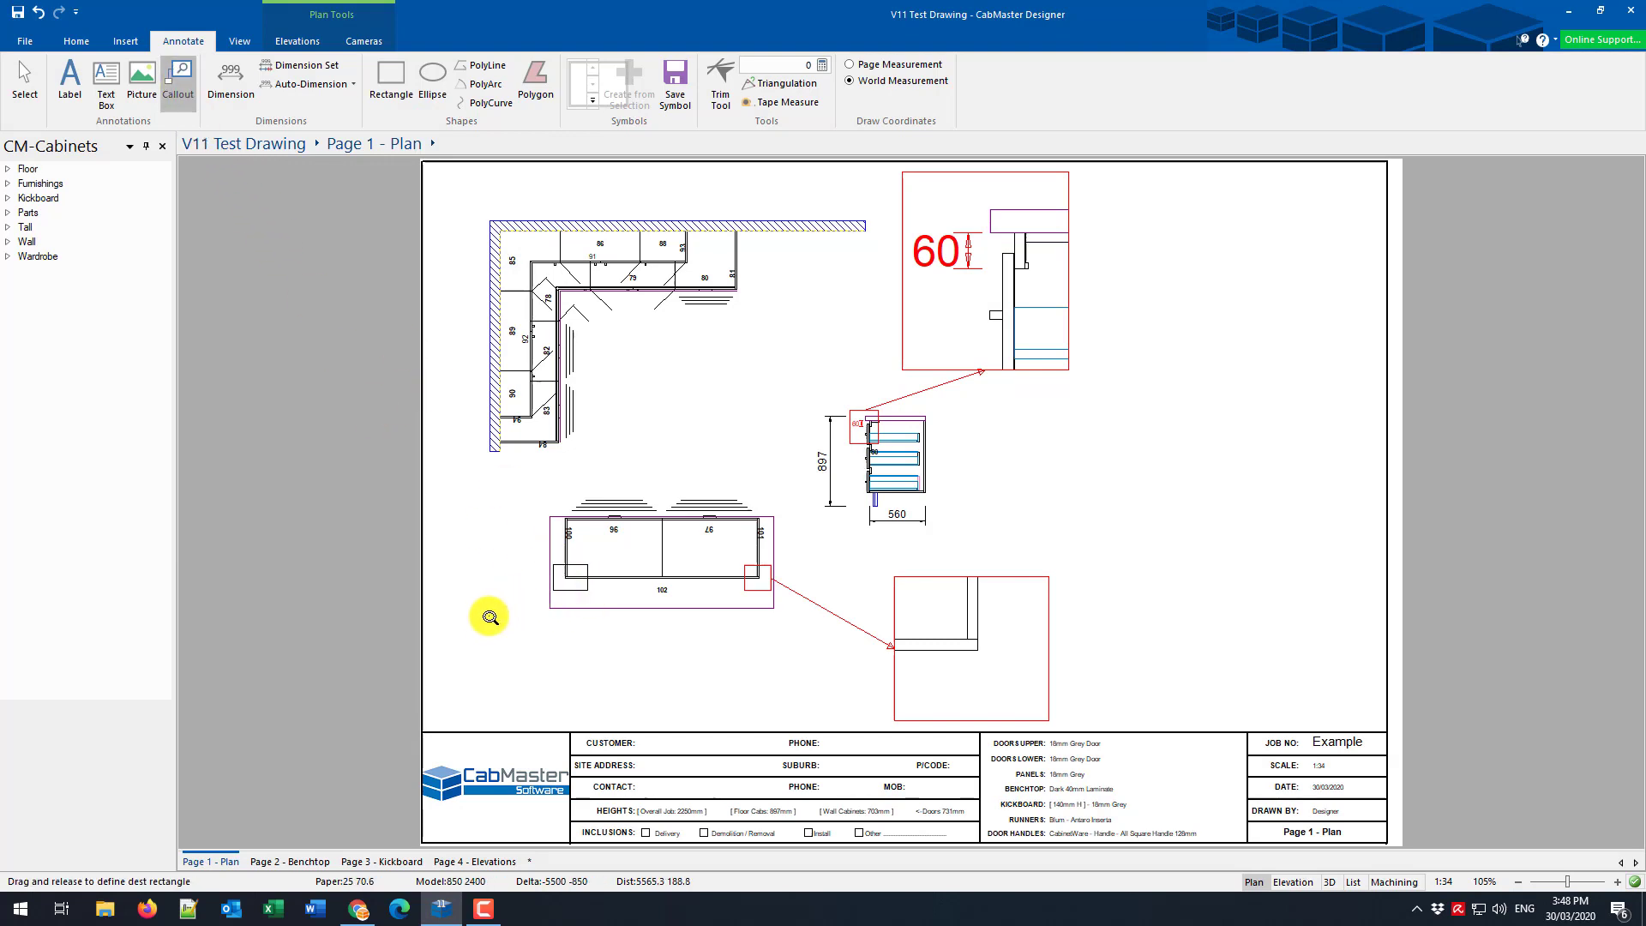
left_click_drag(447, 597, 562, 698)
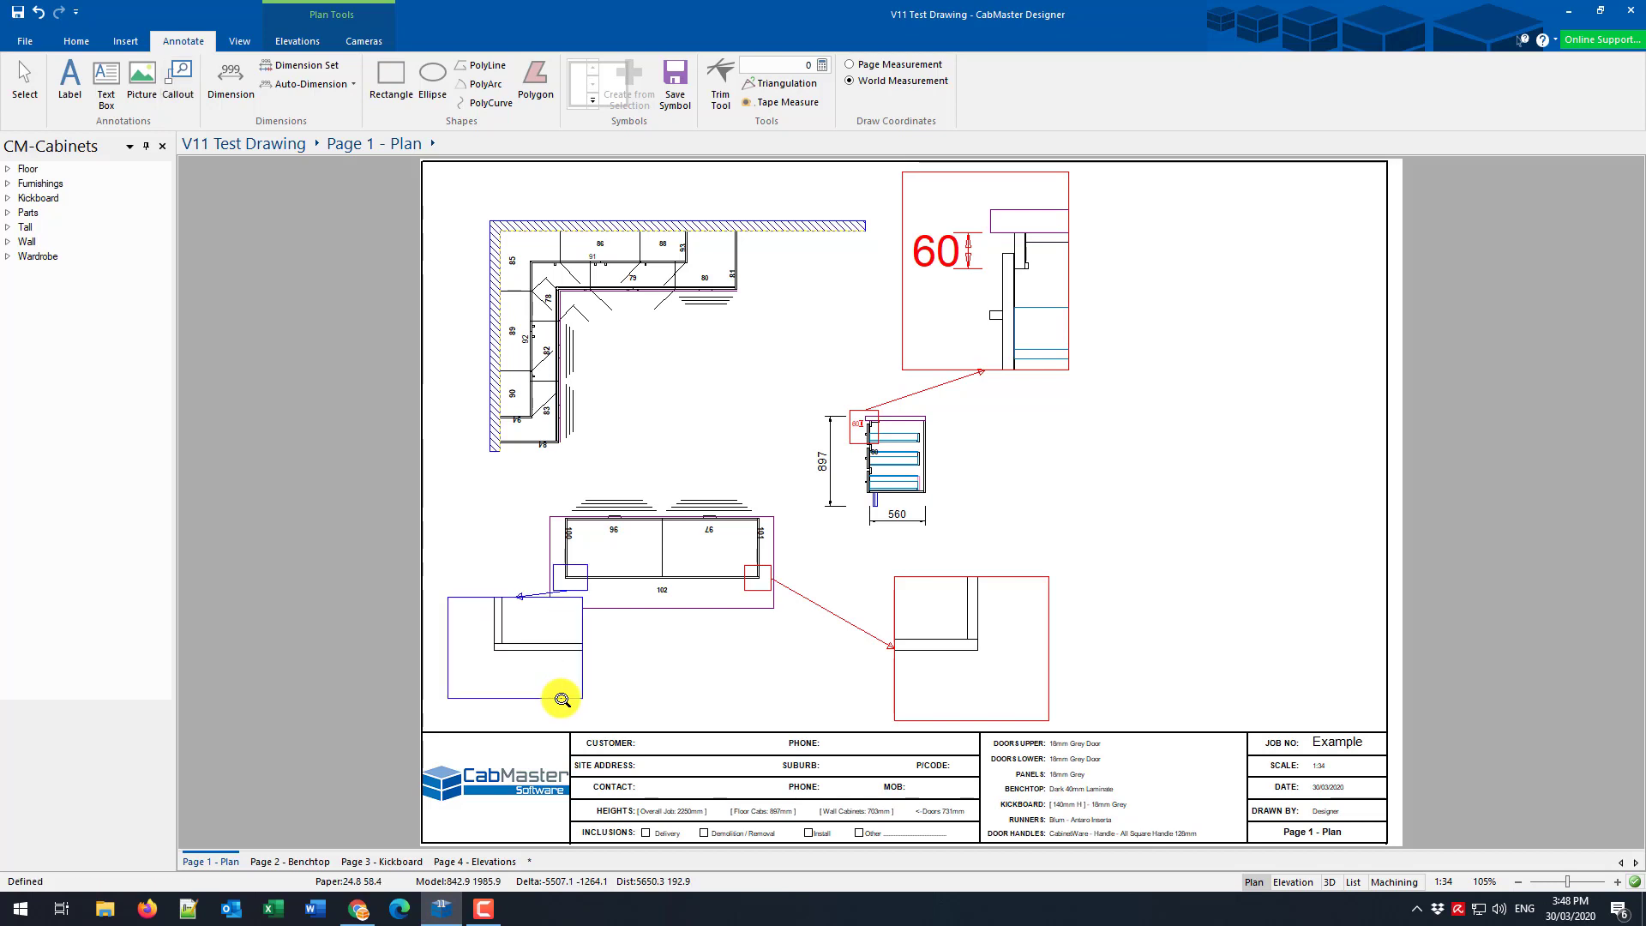
left_click(25, 81)
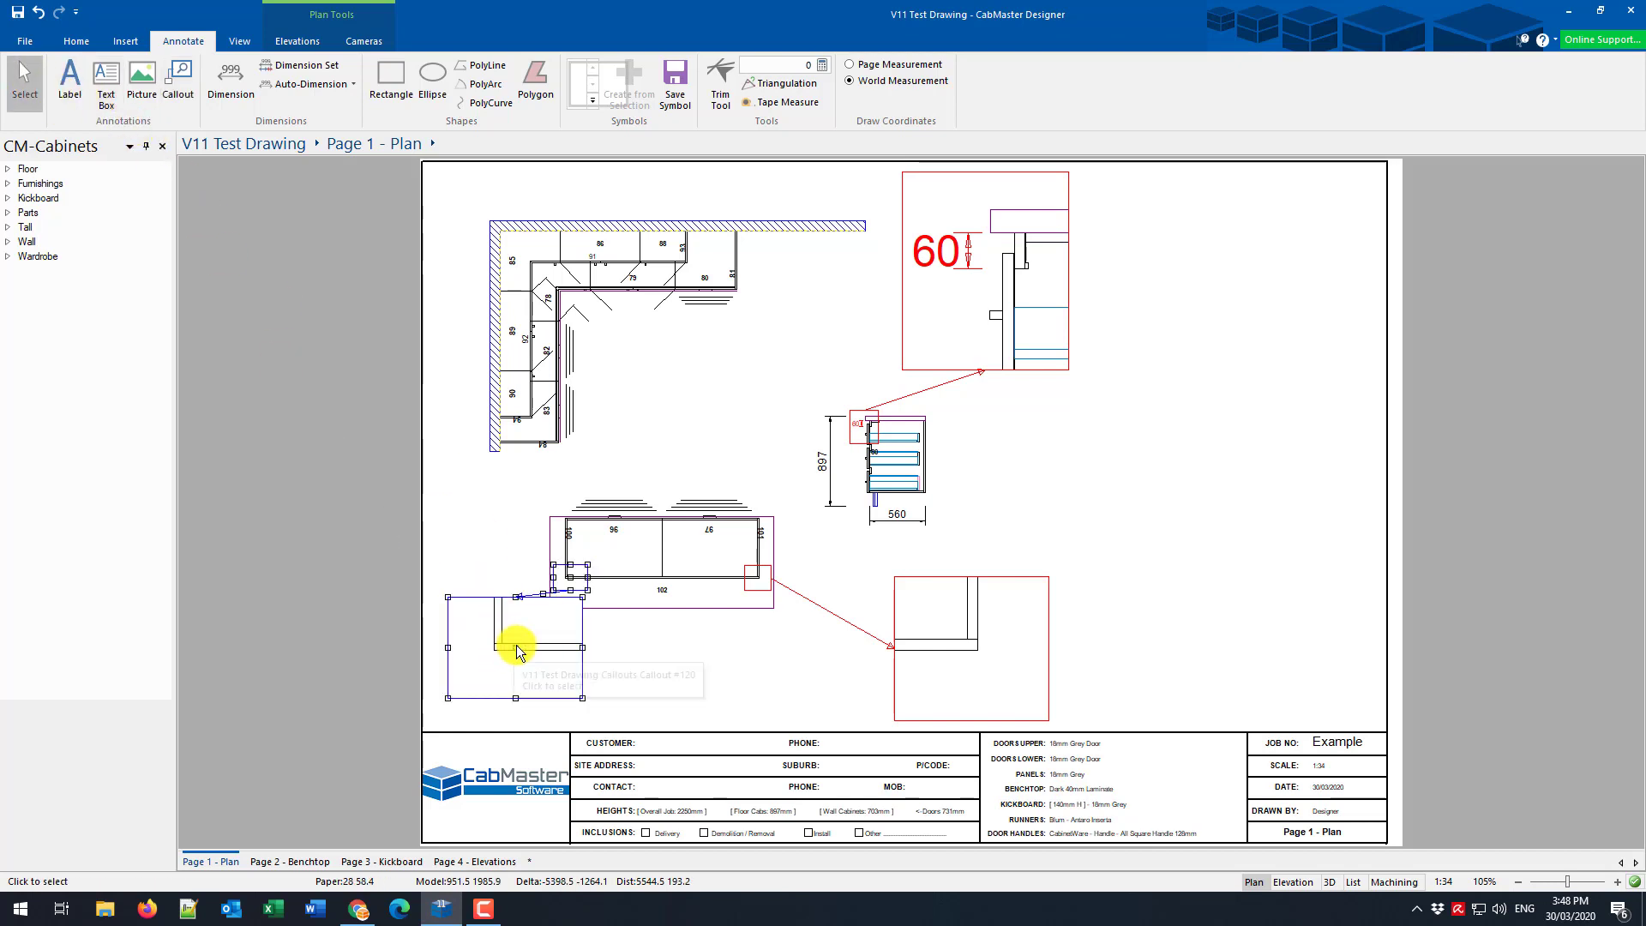
left_click_drag(514, 643, 510, 667)
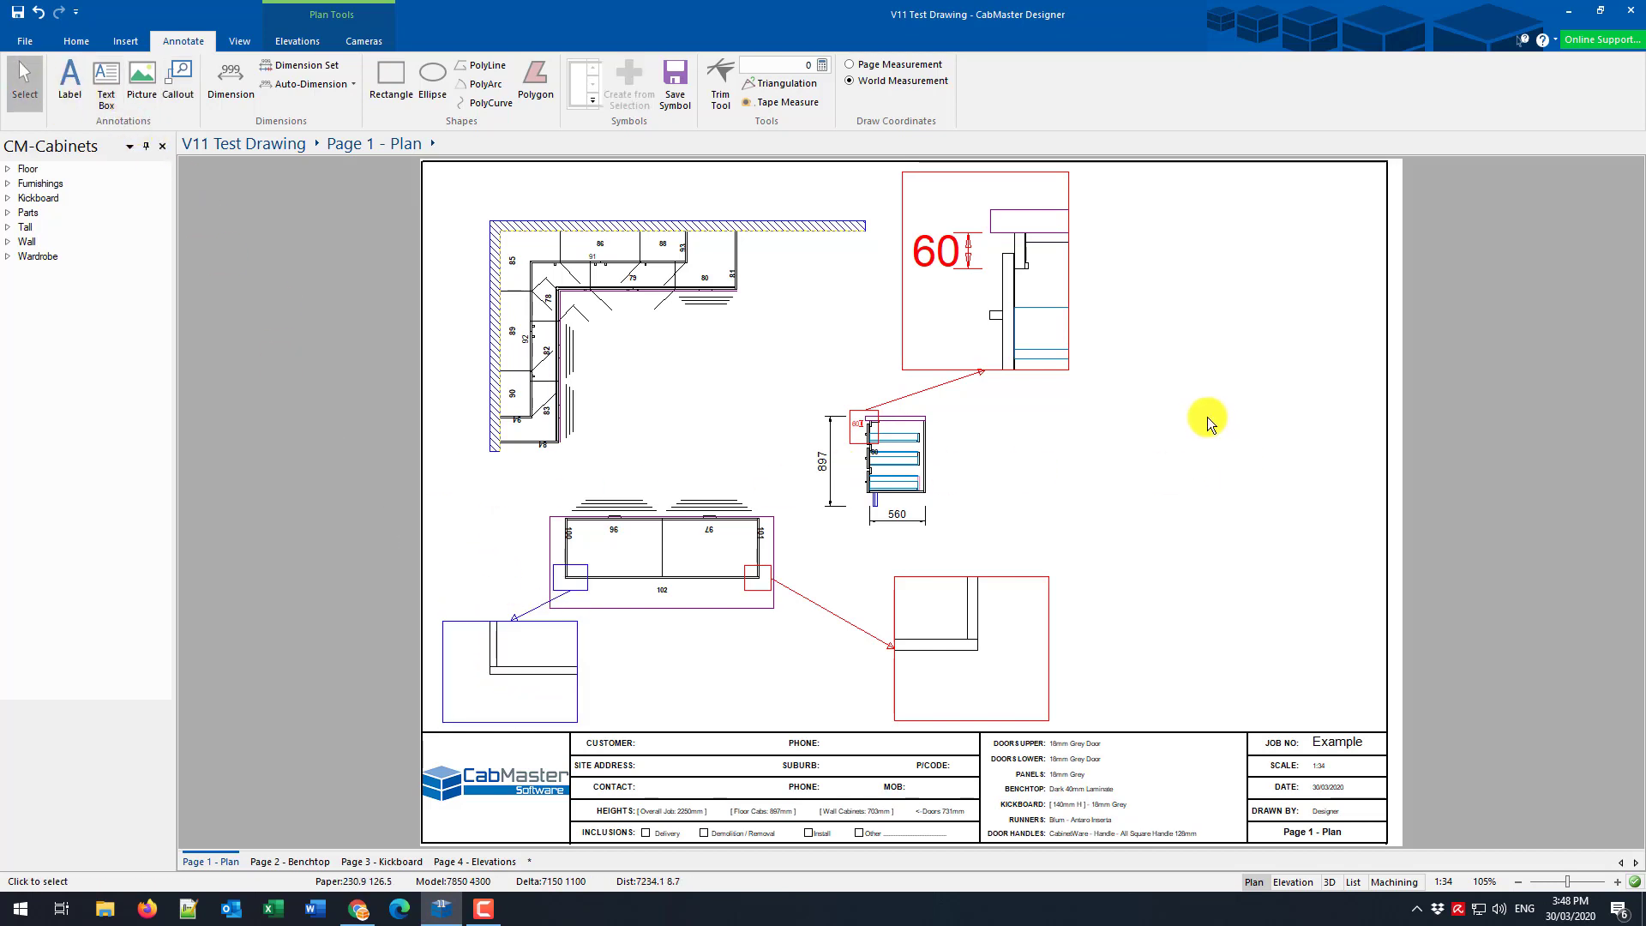